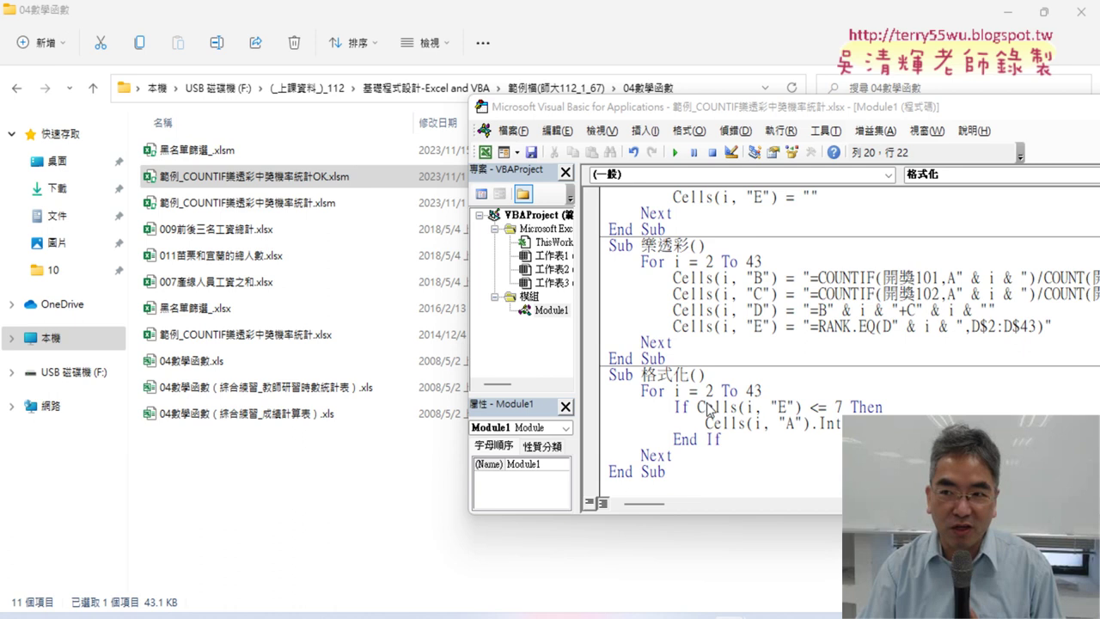
- Switch to the Excel workbook and open the VBA code editor
click(1008, 12)
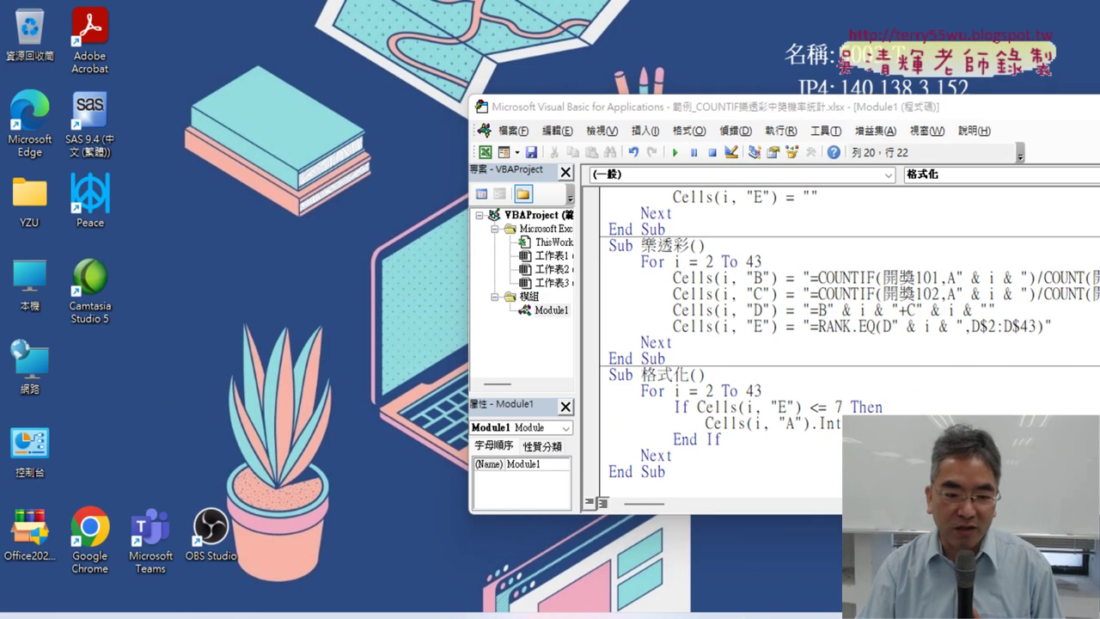
mouse_move(694, 613)
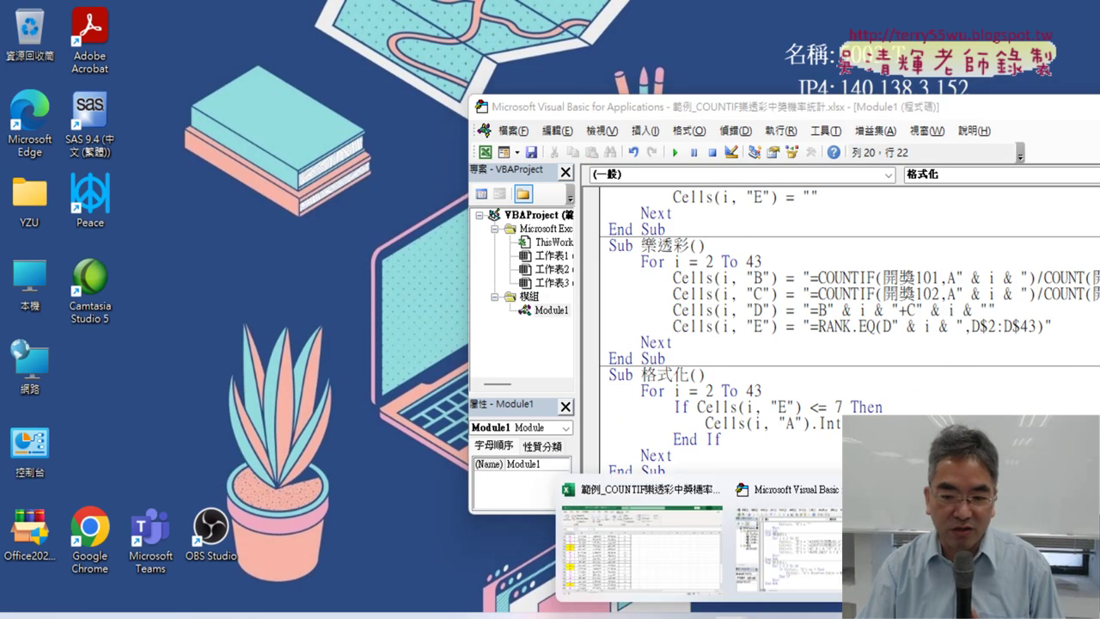
click(651, 564)
click(47, 91)
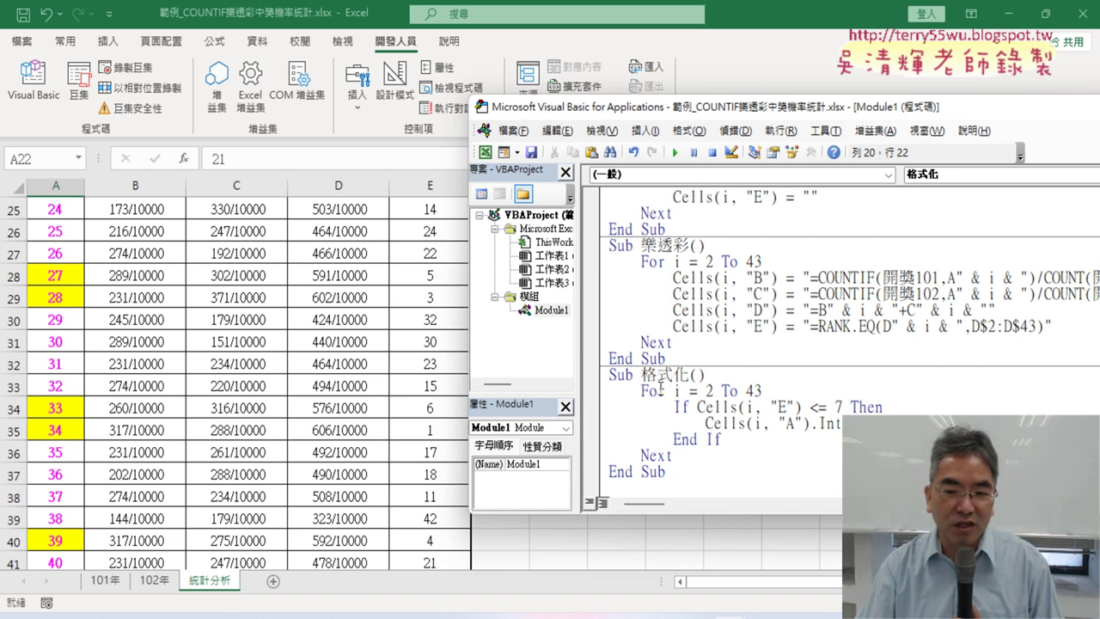
- Paste a copy of the 格式化 procedure below the original and rename it 格式化清除
drag(693, 486, 605, 383)
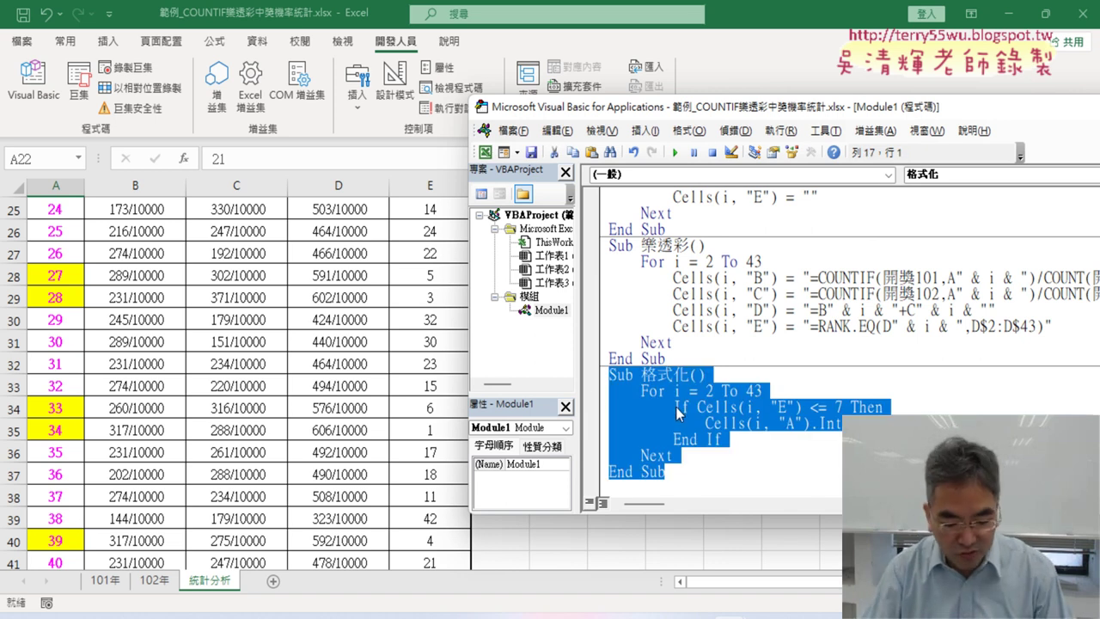
click(650, 487)
text(Sub 格式化()     For i = 2 To 43         If Cells(i, "E") <= 7 Then             Cells(i, "A").Interior.Color = RGB(255, 255, 0)         End If     Next End Sub)
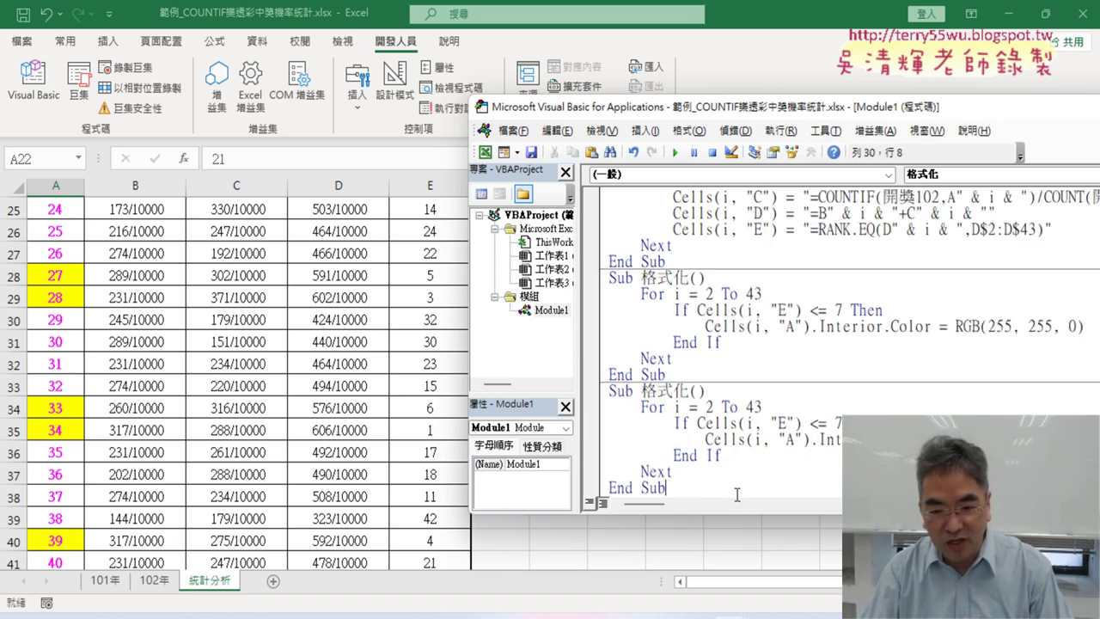
click(707, 376)
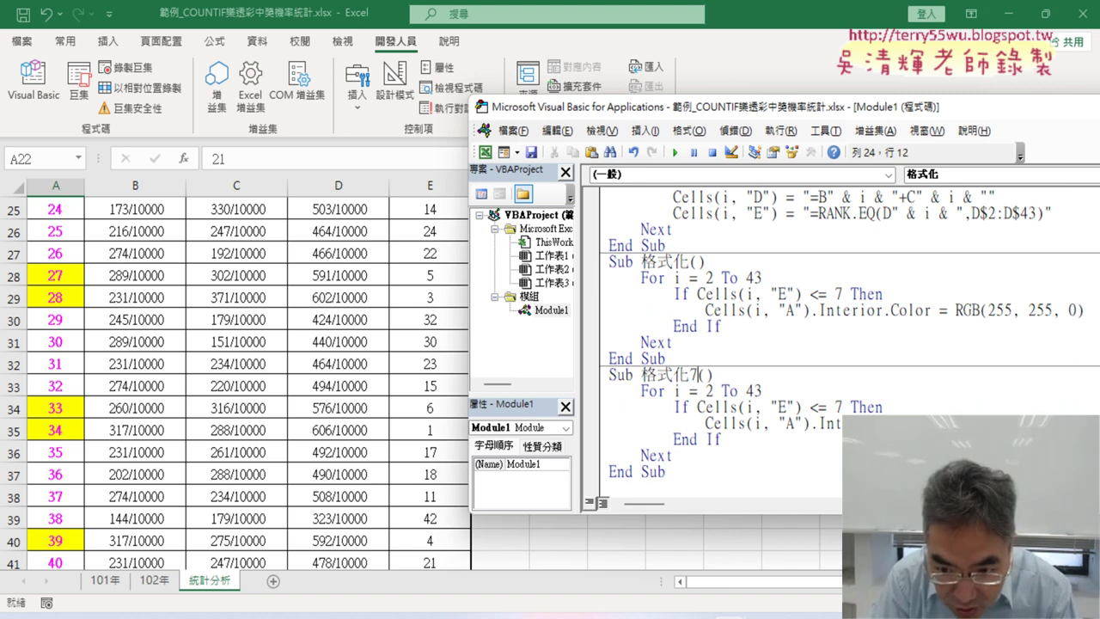
text(清)
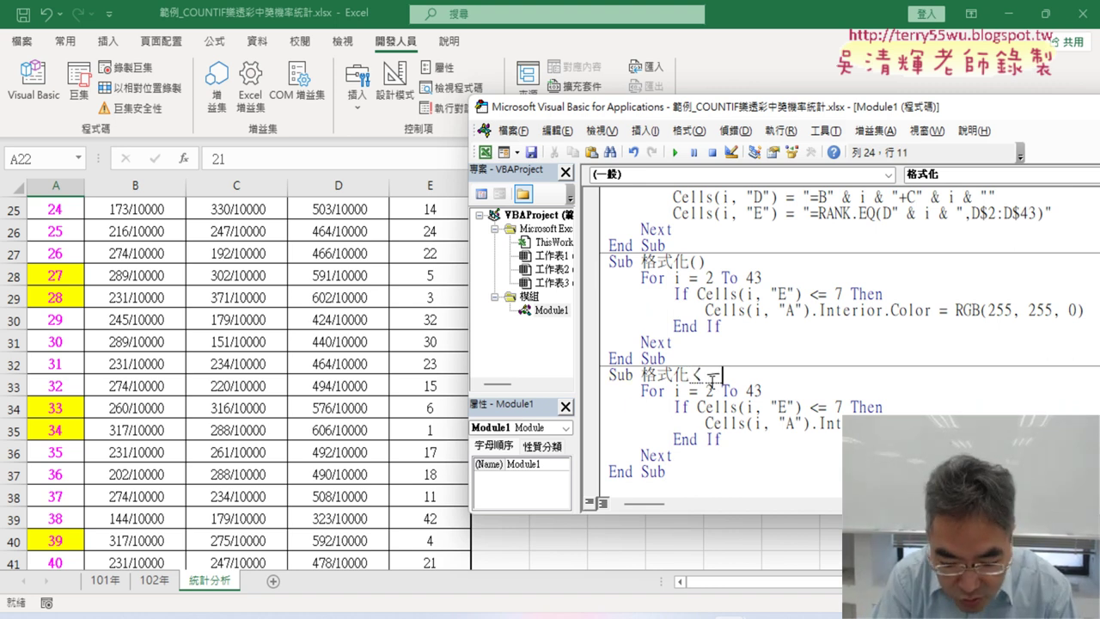
text(除()
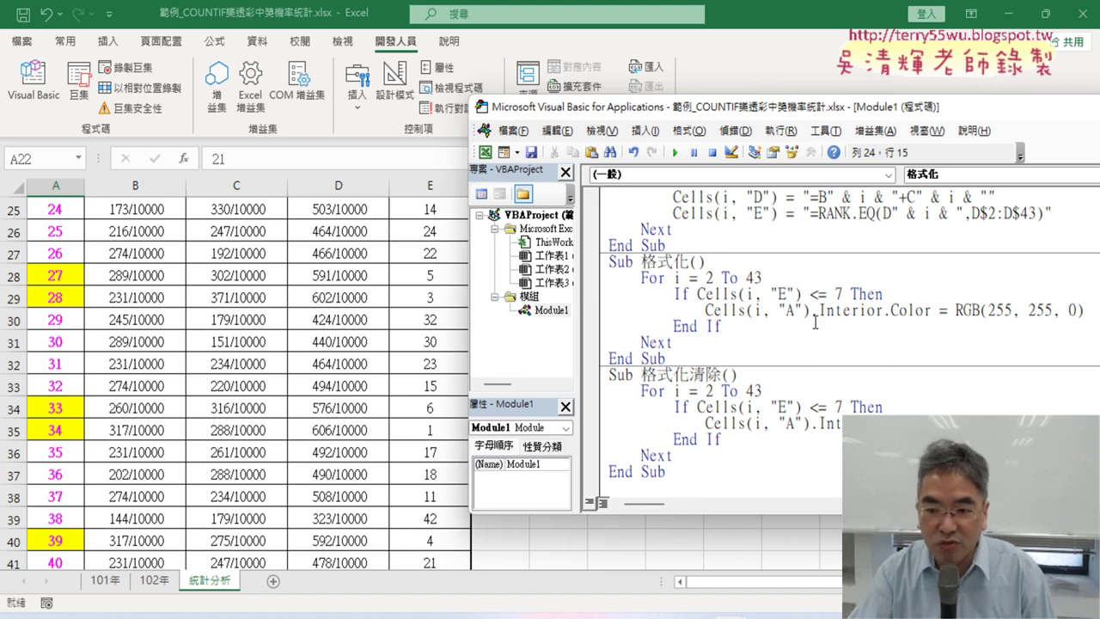
drag(794, 115, 575, 96)
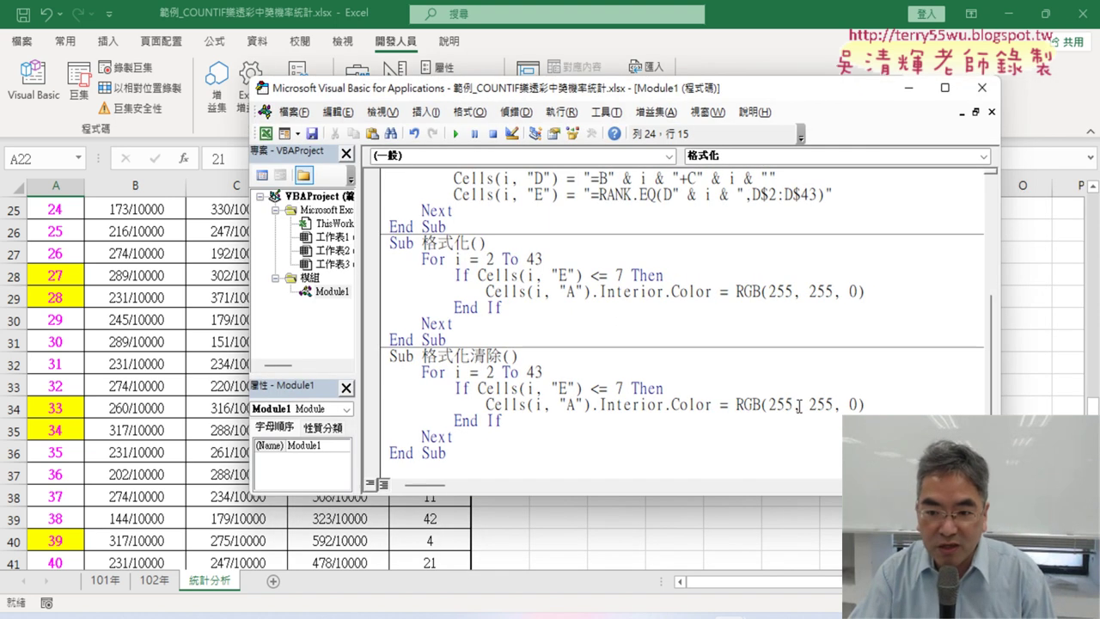
- Highlight the RGB(255, 255, 0) value inside the 格式化清除 sub
drag(736, 405, 866, 405)
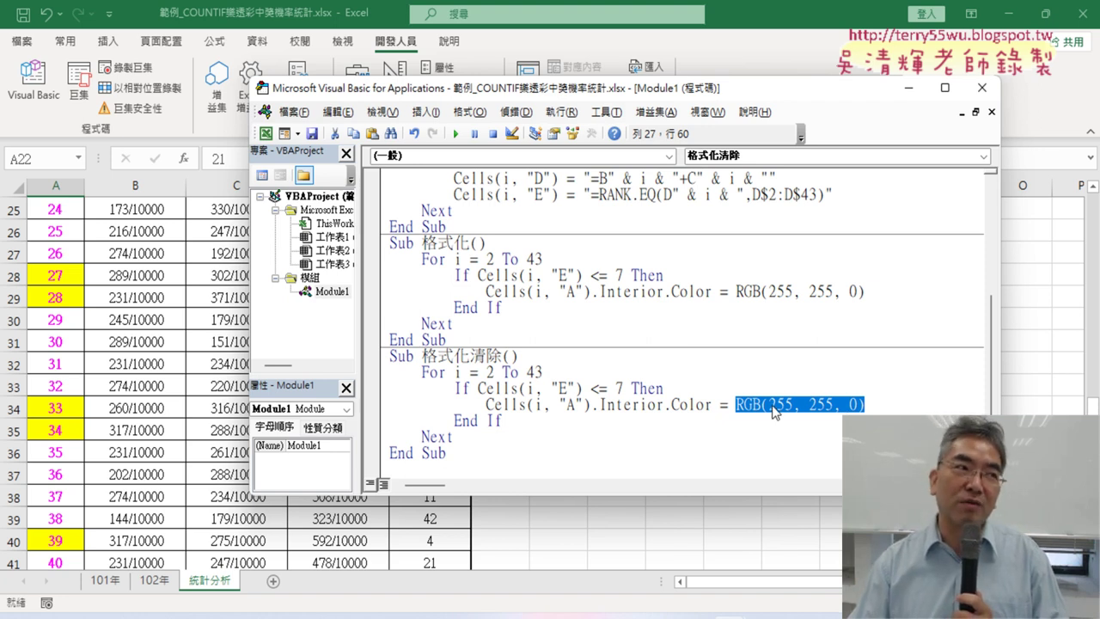
- Open the Fill Color's More Colors picker and read white's RGB values
click(65, 41)
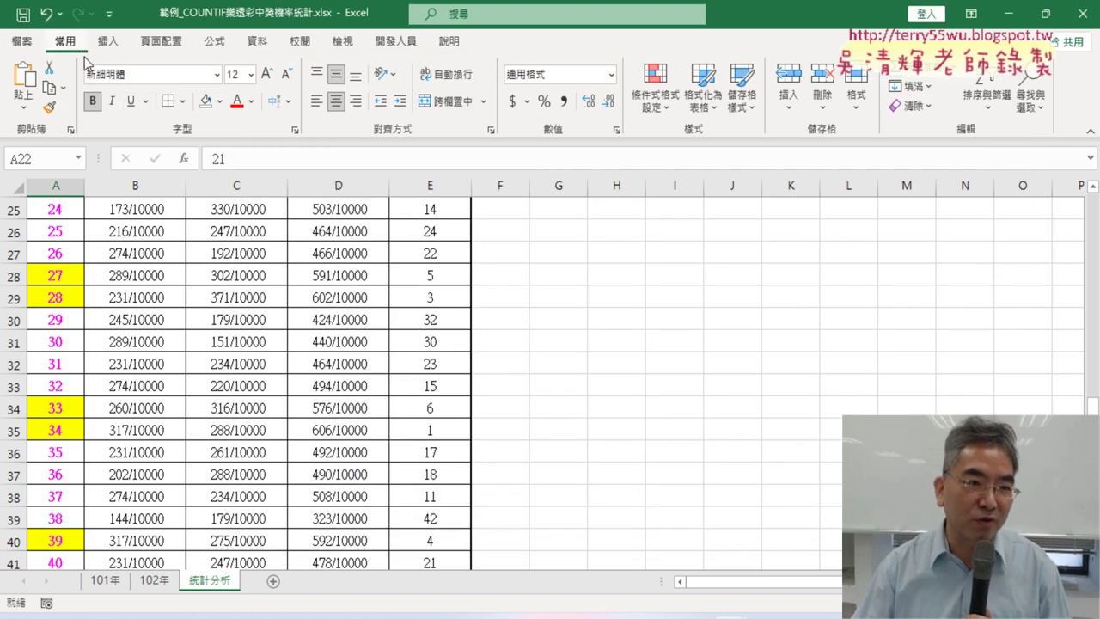
click(219, 100)
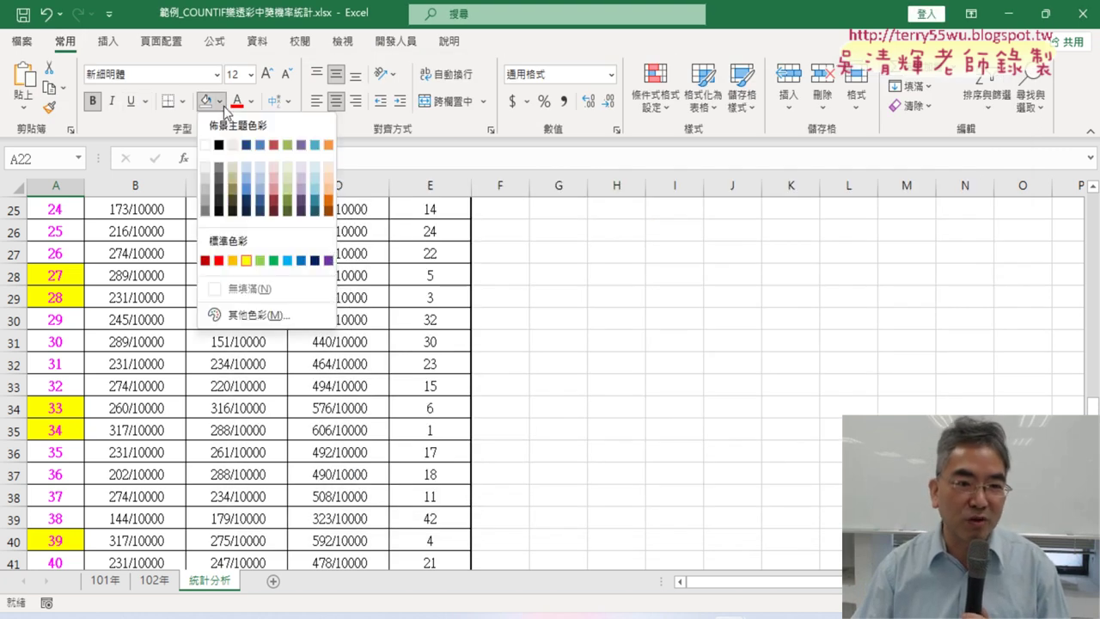
click(240, 292)
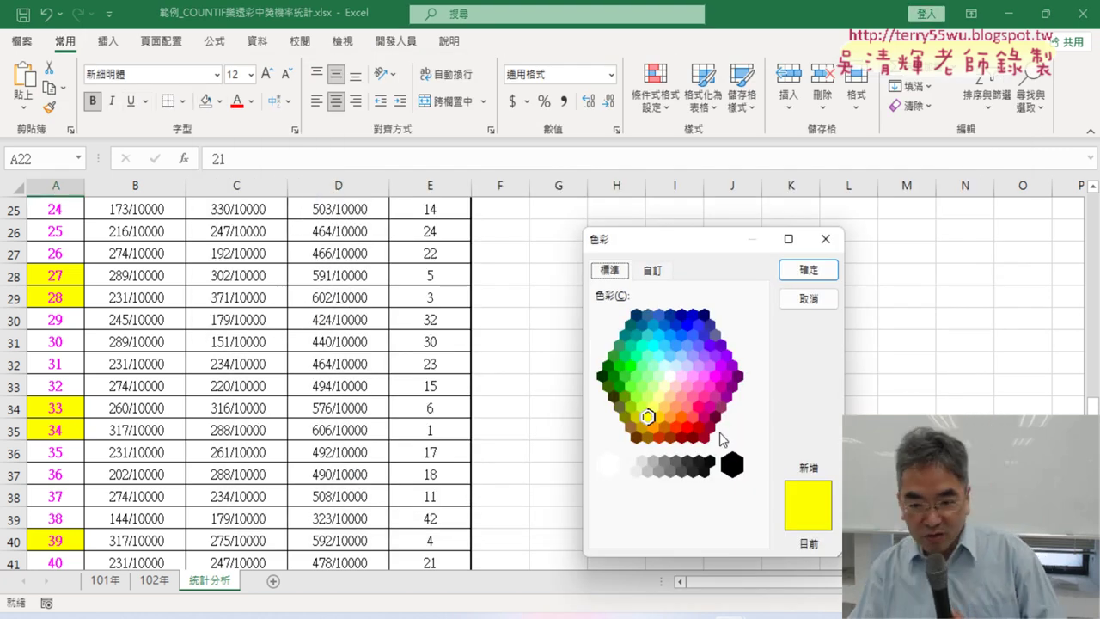
click(671, 376)
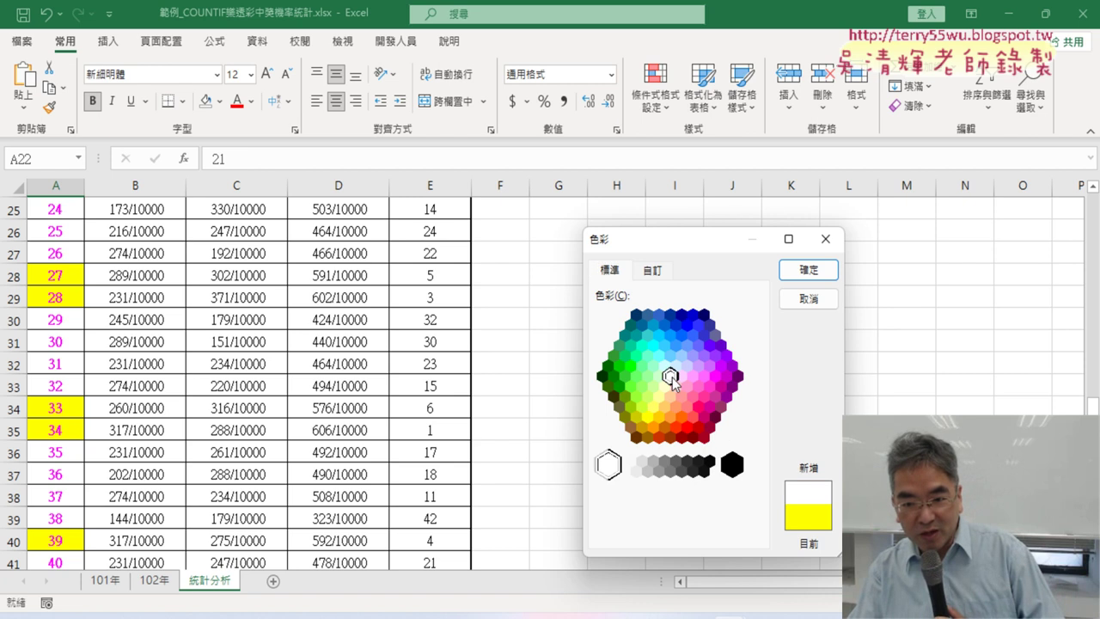
click(653, 270)
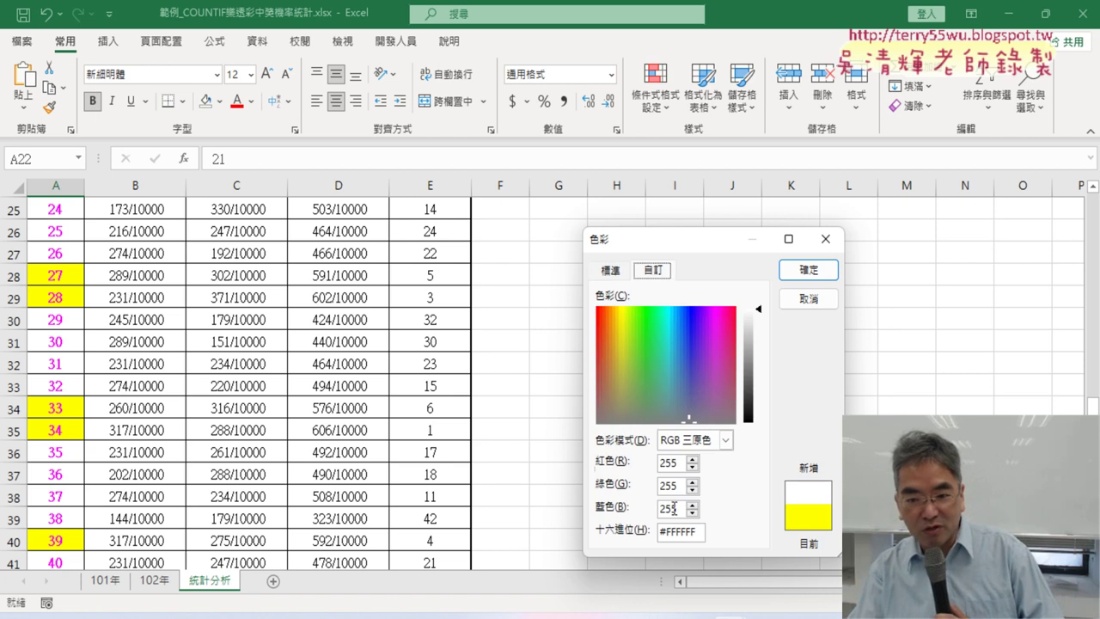
click(611, 270)
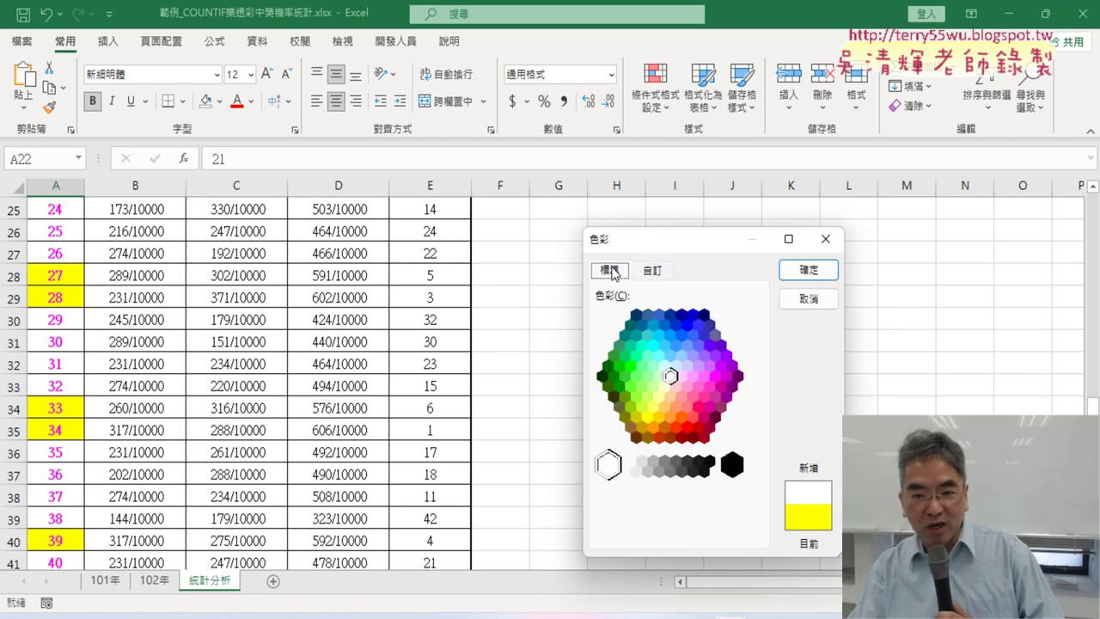
- Compare the dark navy, dark green, blue-violet and blue-grey colours and their RGB values
click(705, 314)
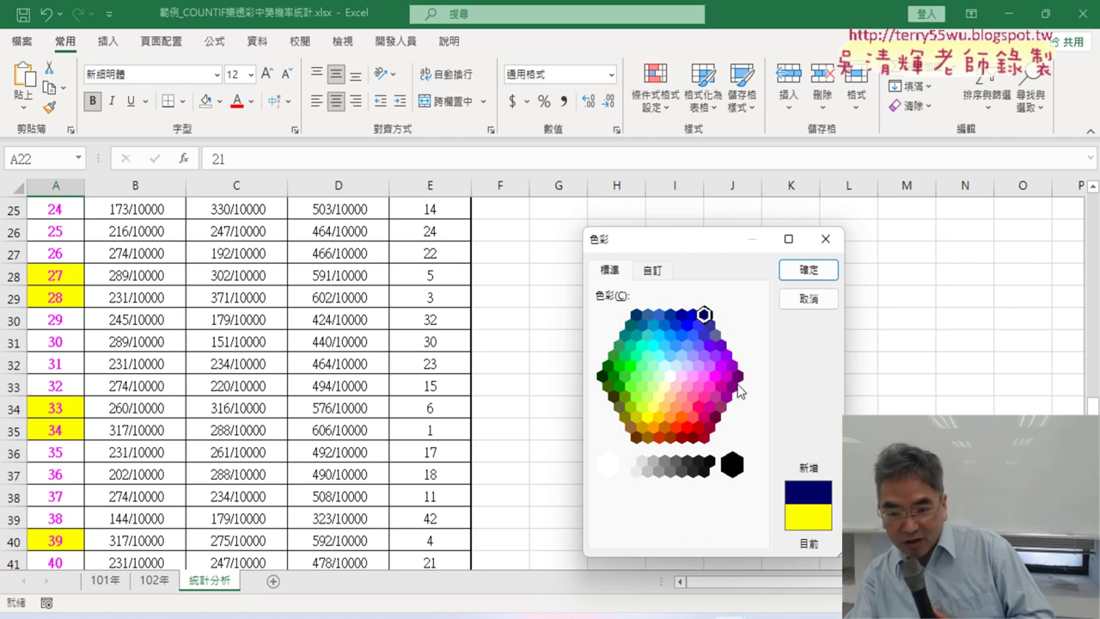
click(653, 271)
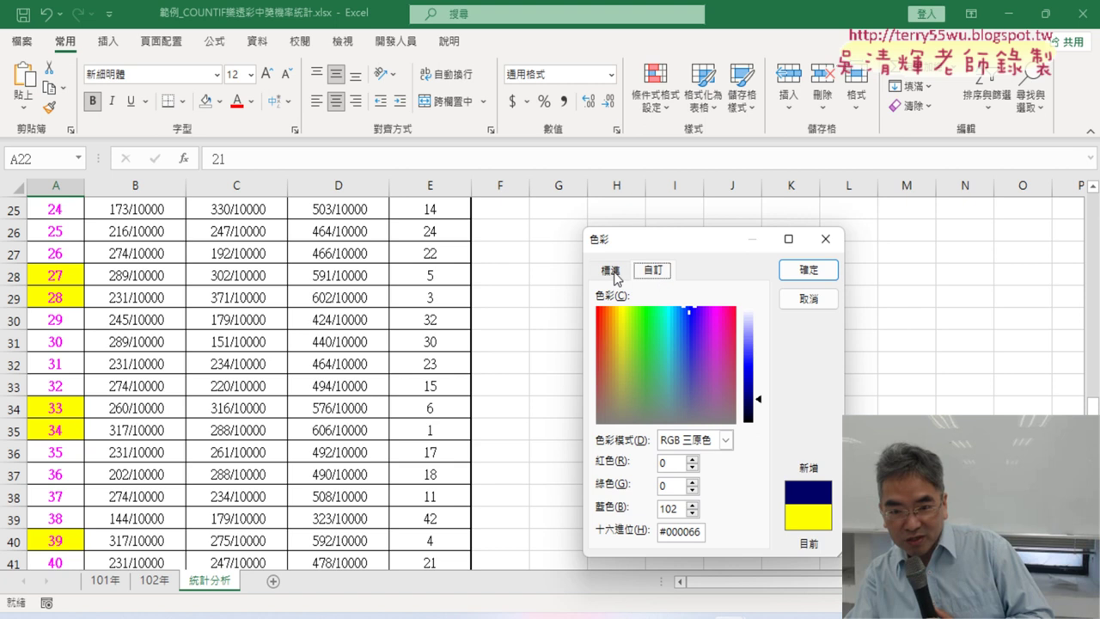
click(612, 272)
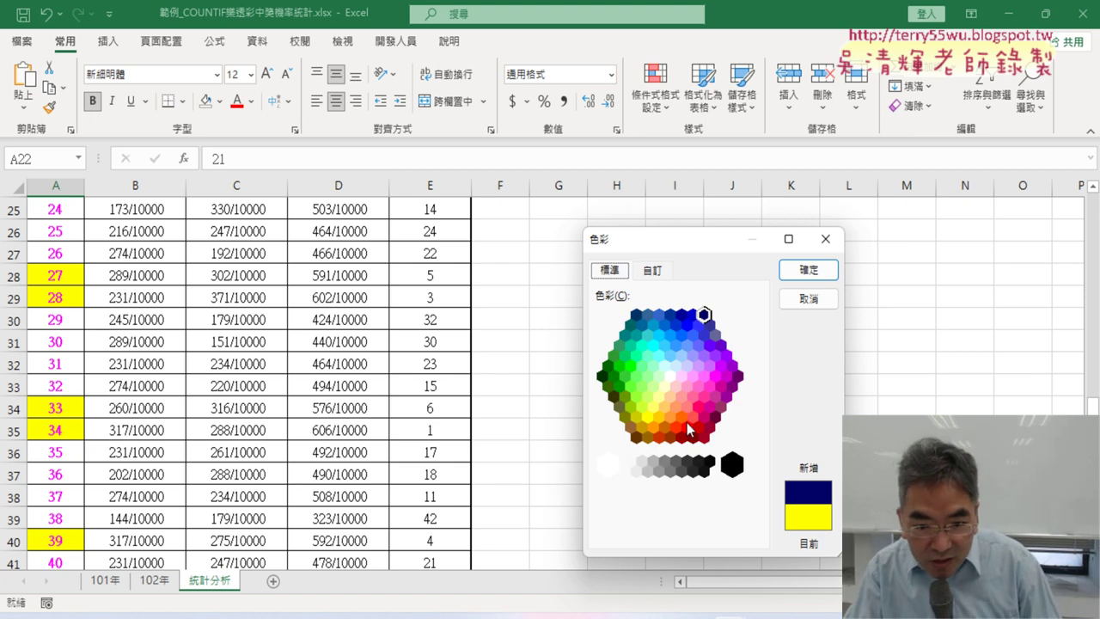
click(601, 375)
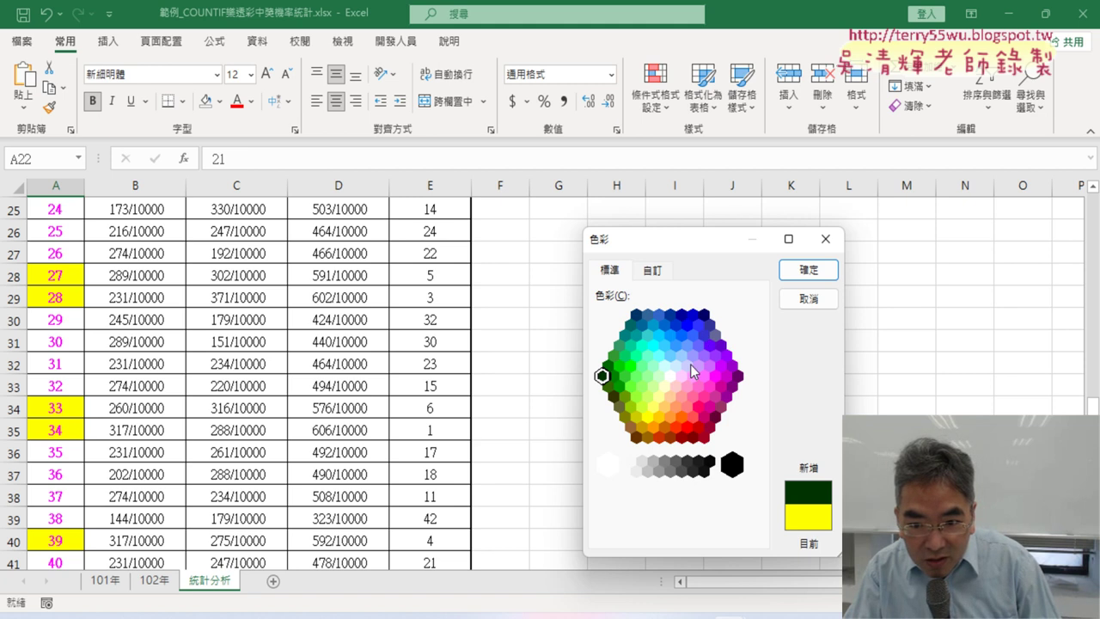
click(710, 327)
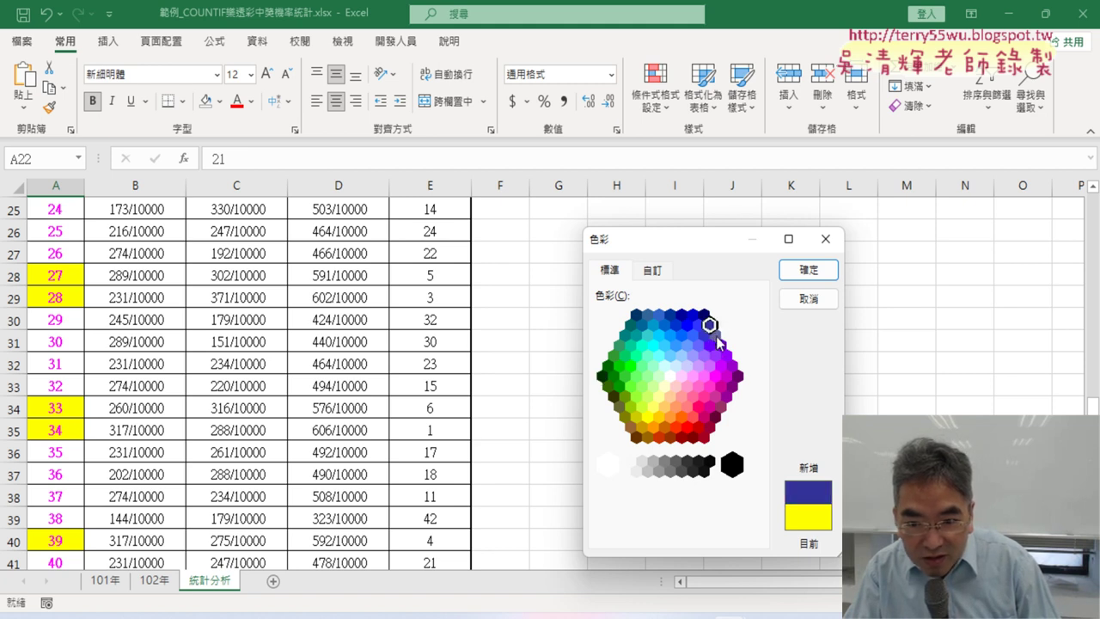
click(715, 334)
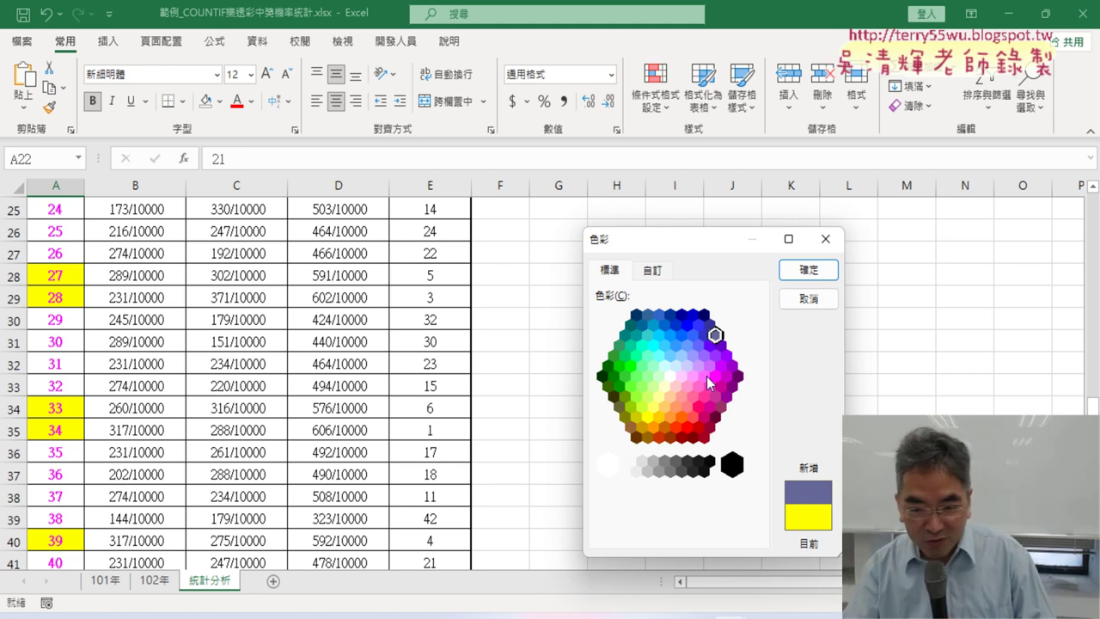
- Read black's RGB values (0, 0, 0), then cancel the Colors dialog
click(729, 472)
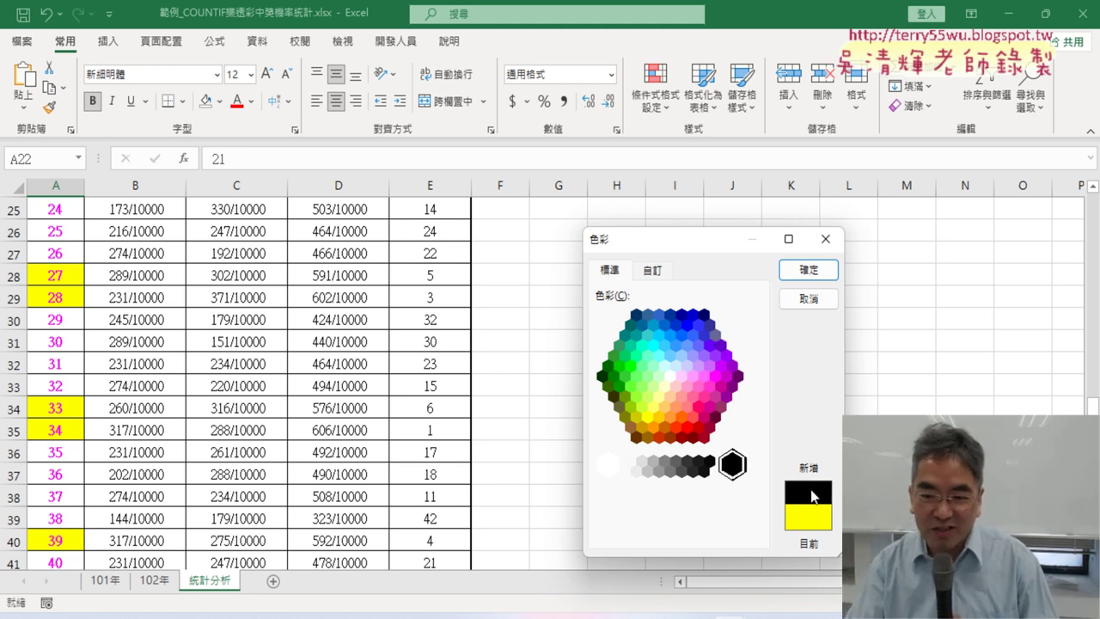
click(652, 274)
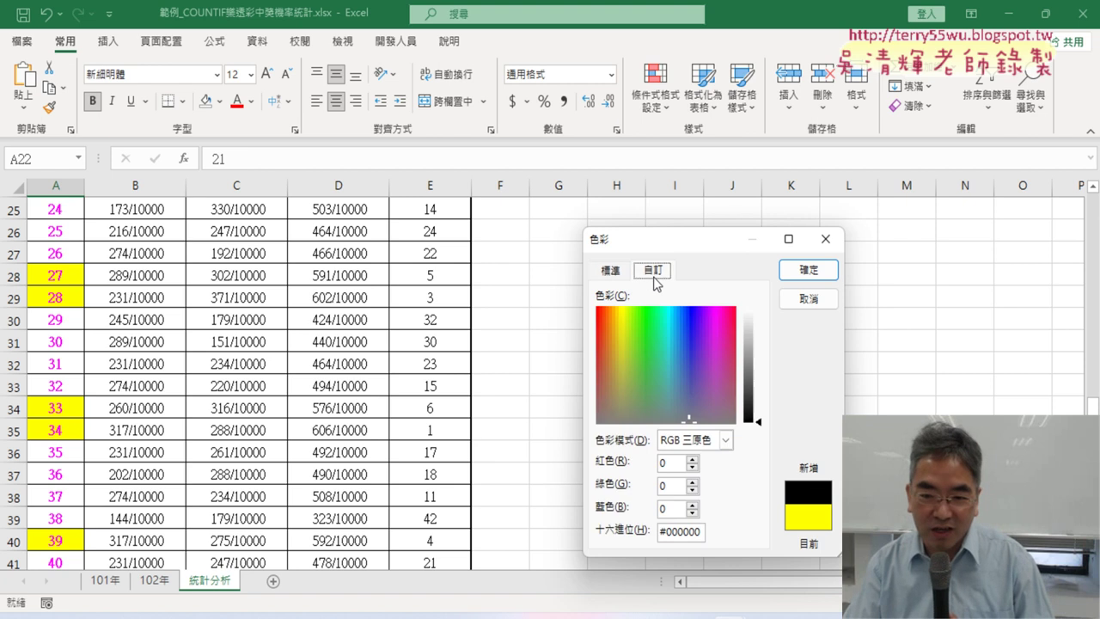
click(611, 273)
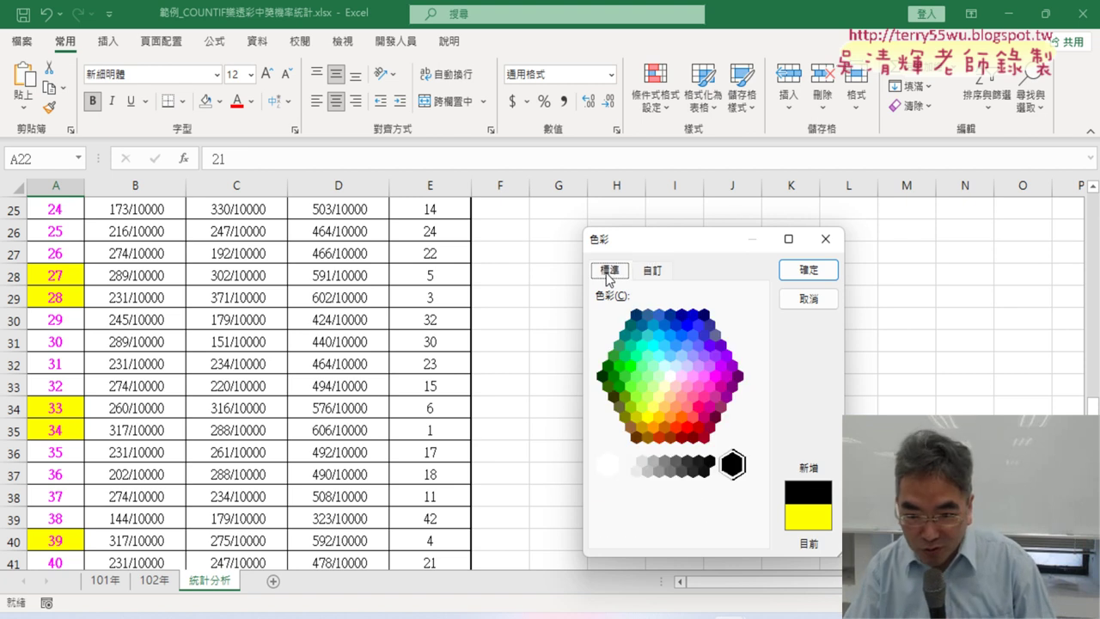
click(672, 272)
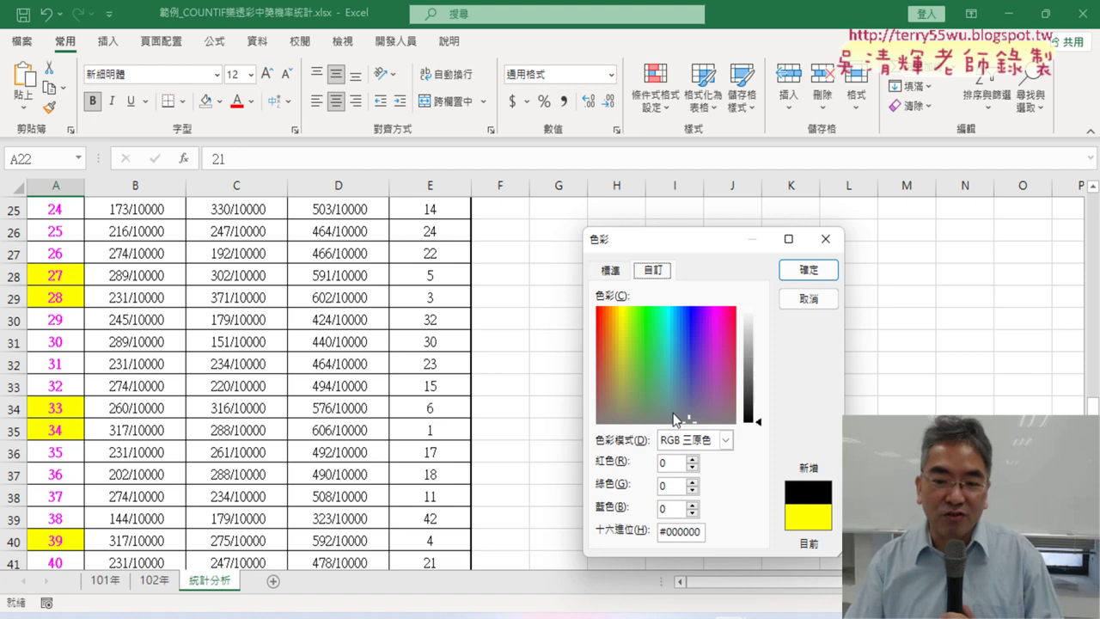
click(822, 305)
- Reopen the VBA editor and run 格式化清除 to clear the yellow fills
click(393, 41)
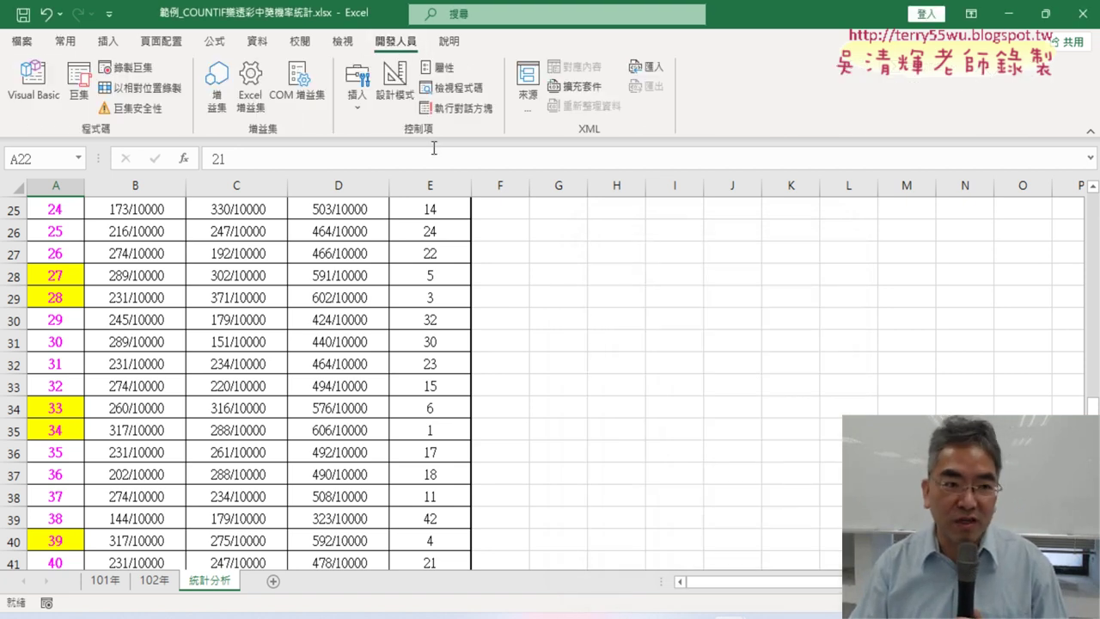
click(34, 82)
click(850, 404)
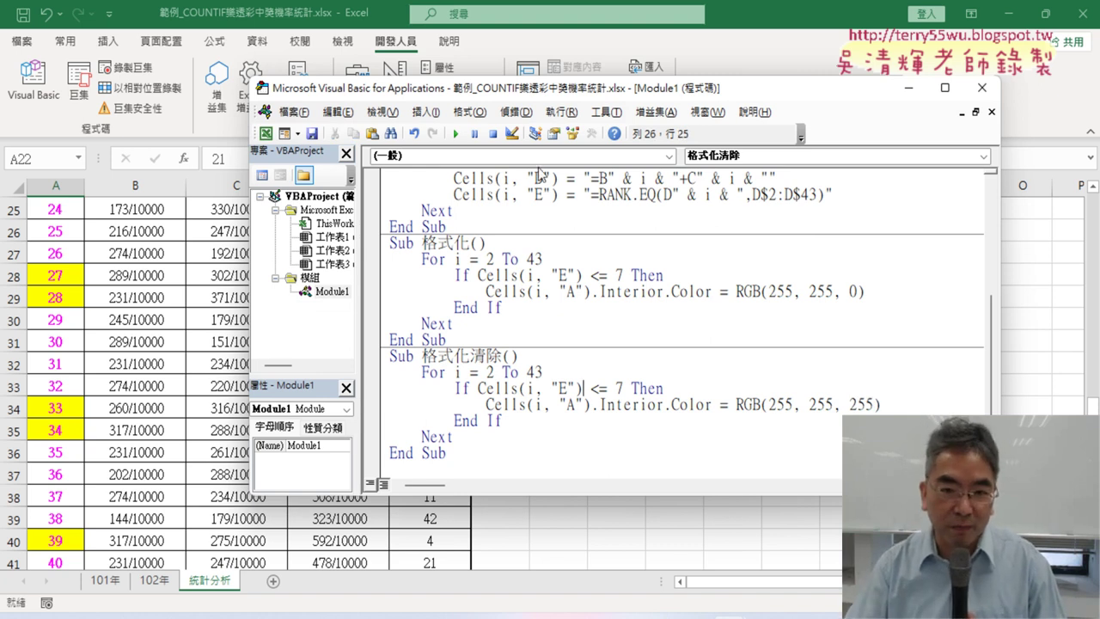
click(456, 134)
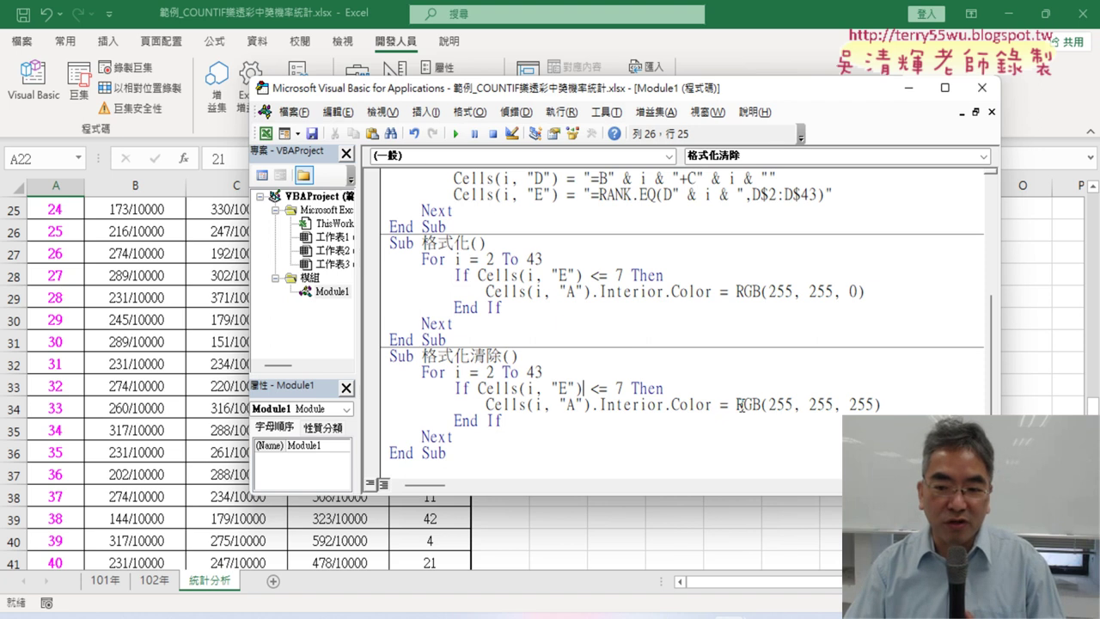
- Replace RGB(255, 255, 255) with xlNone in the 格式化清除 procedure
drag(737, 404, 886, 406)
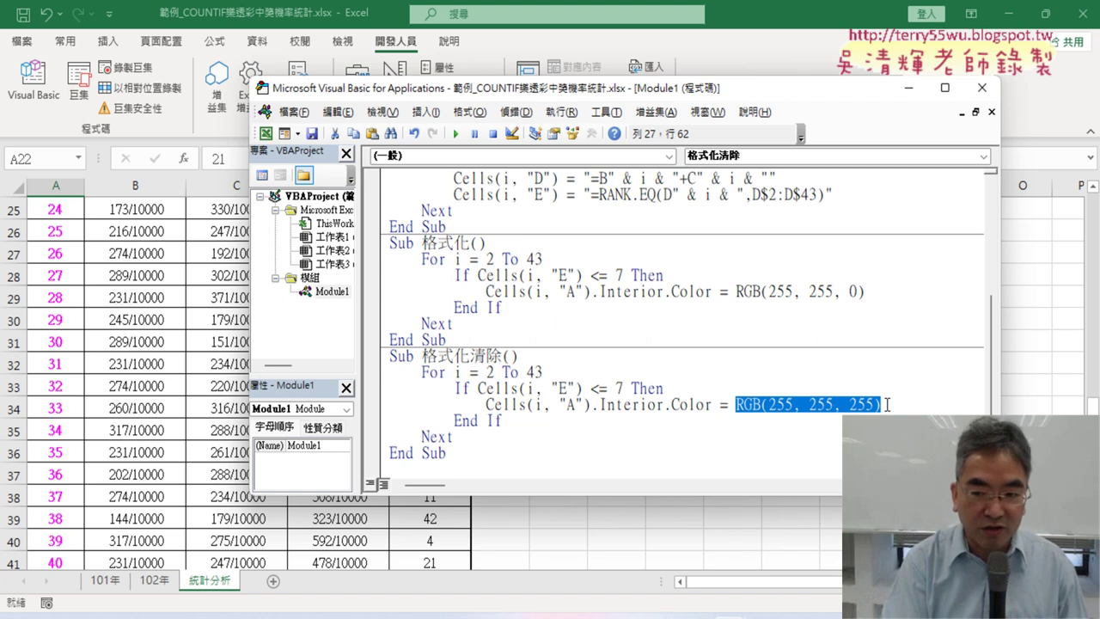
text(x)
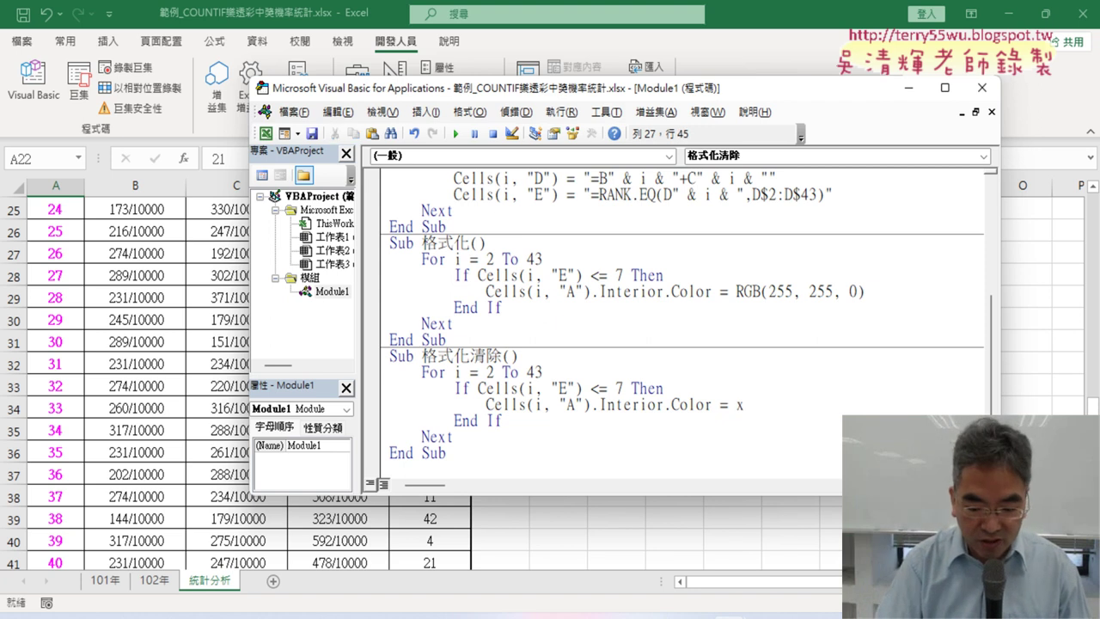
text(lnone)
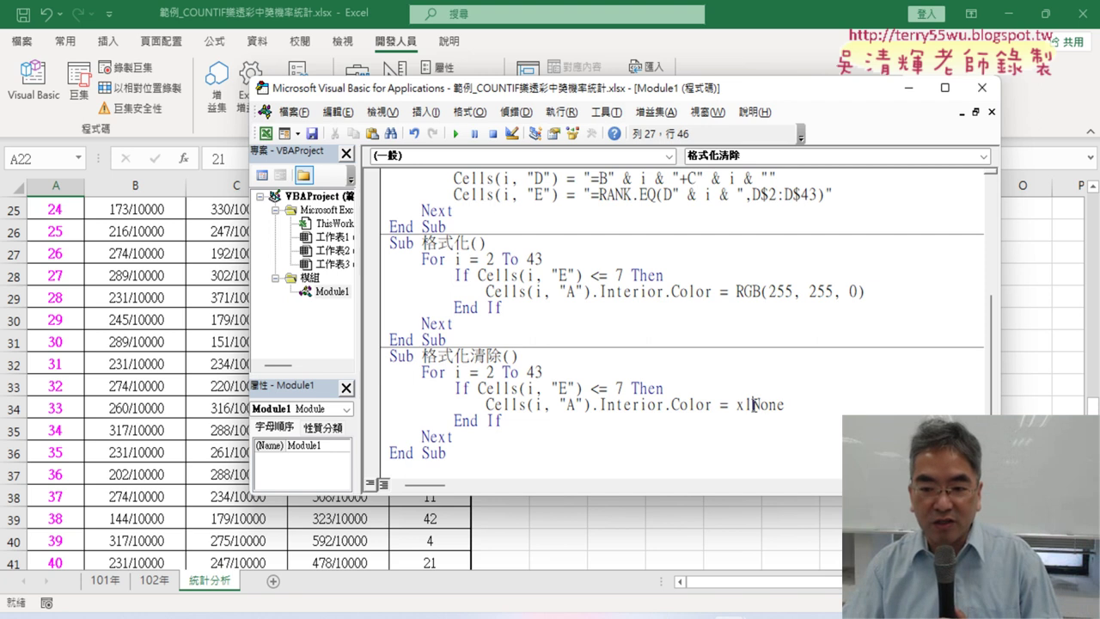
drag(784, 406, 759, 407)
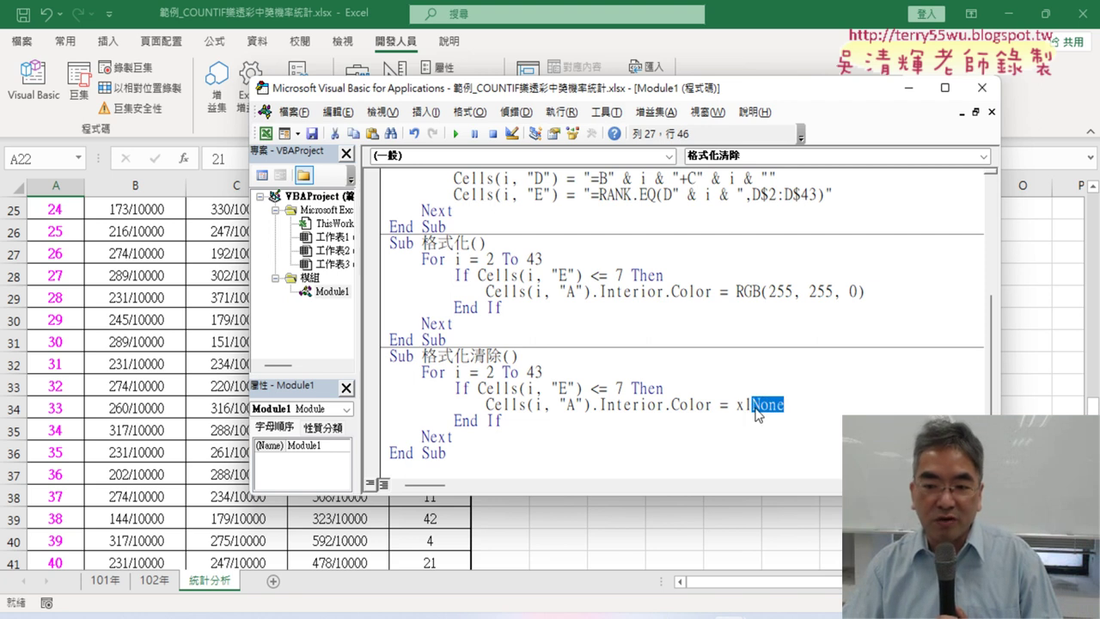
click(64, 40)
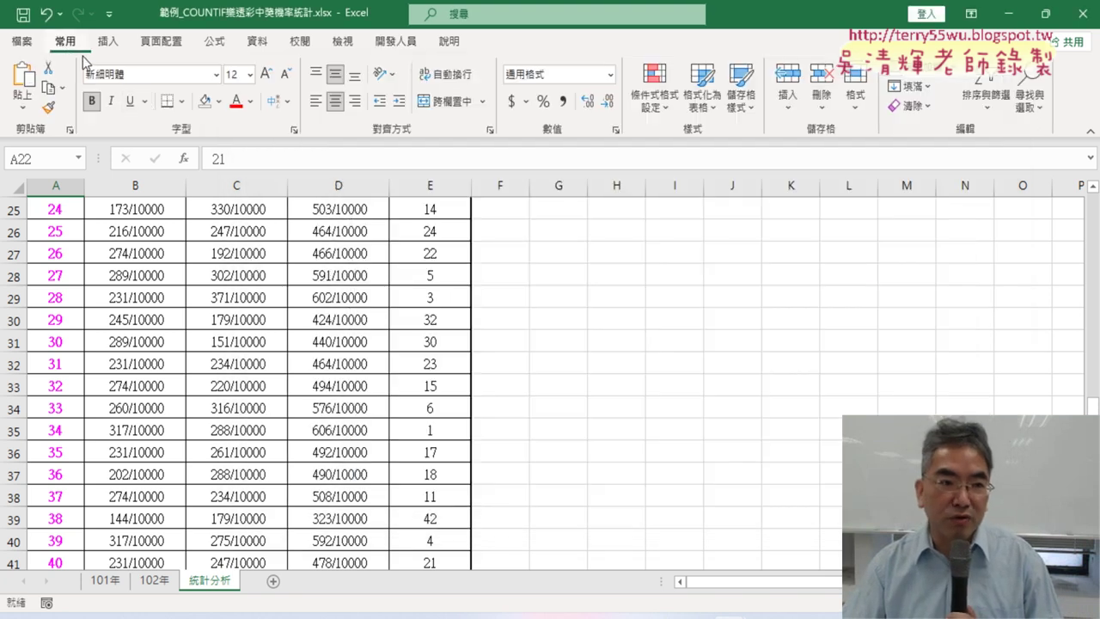
click(219, 101)
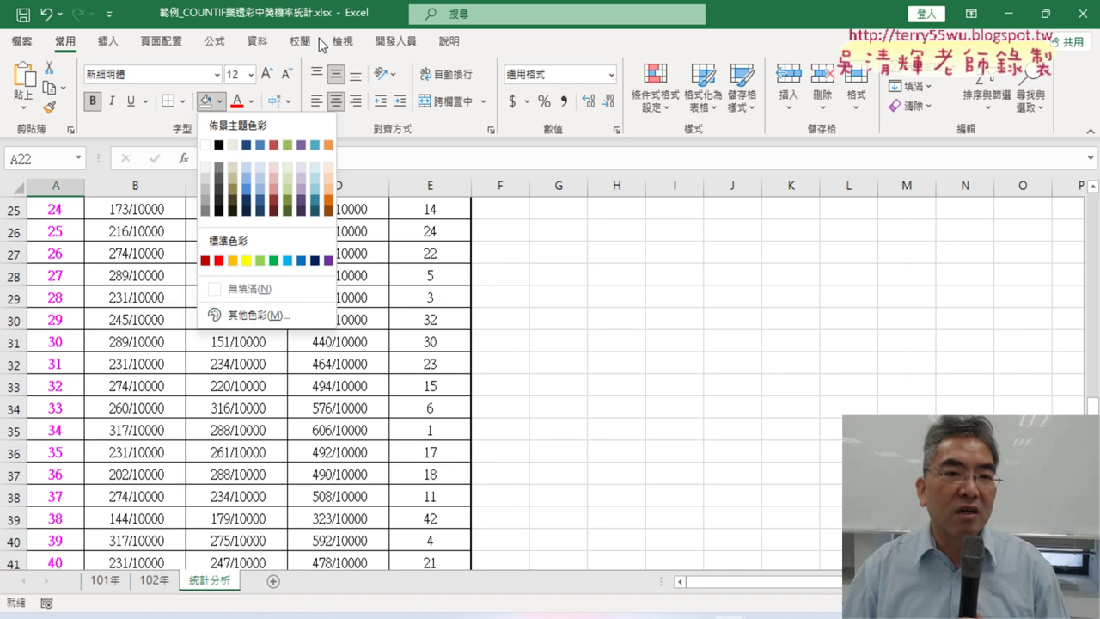
click(389, 47)
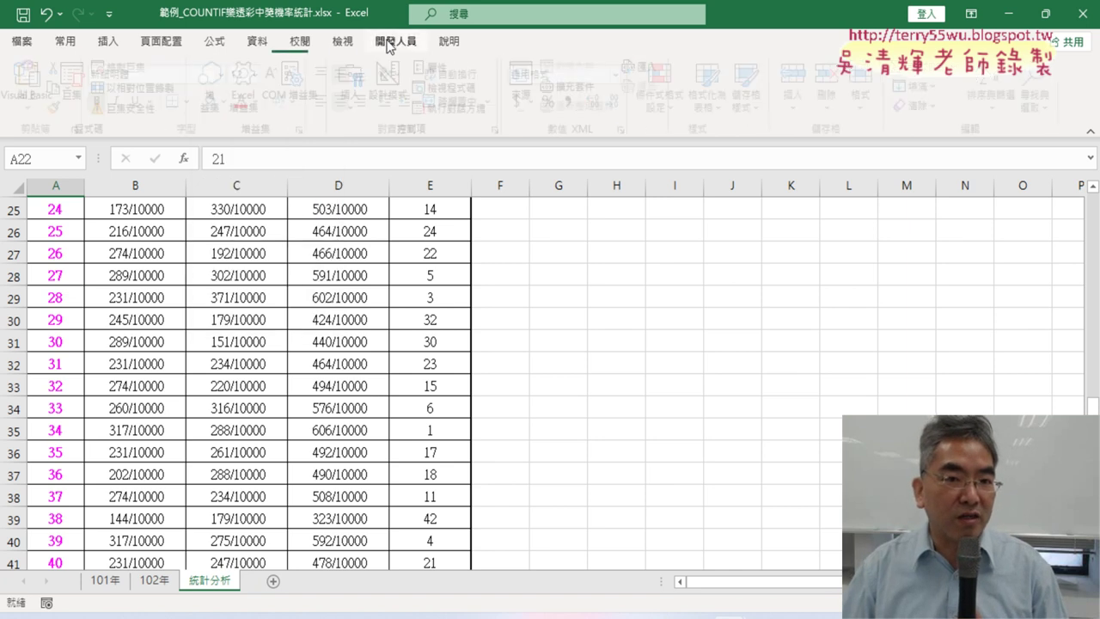
click(33, 86)
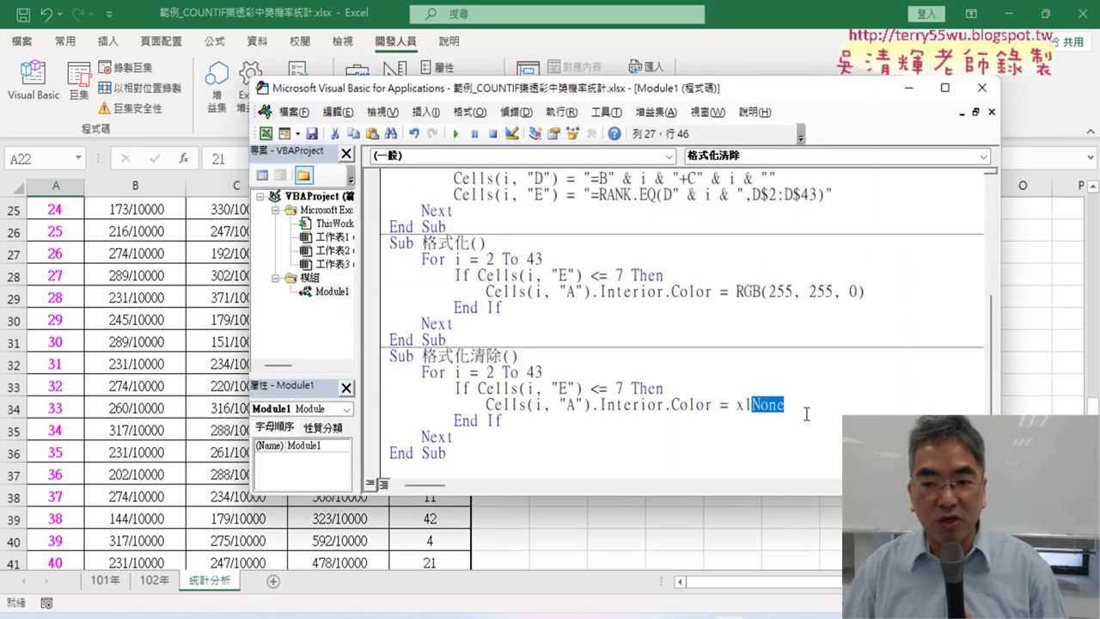
- Review the xlNone line and both procedures, then go back to the worksheet
drag(806, 414, 747, 414)
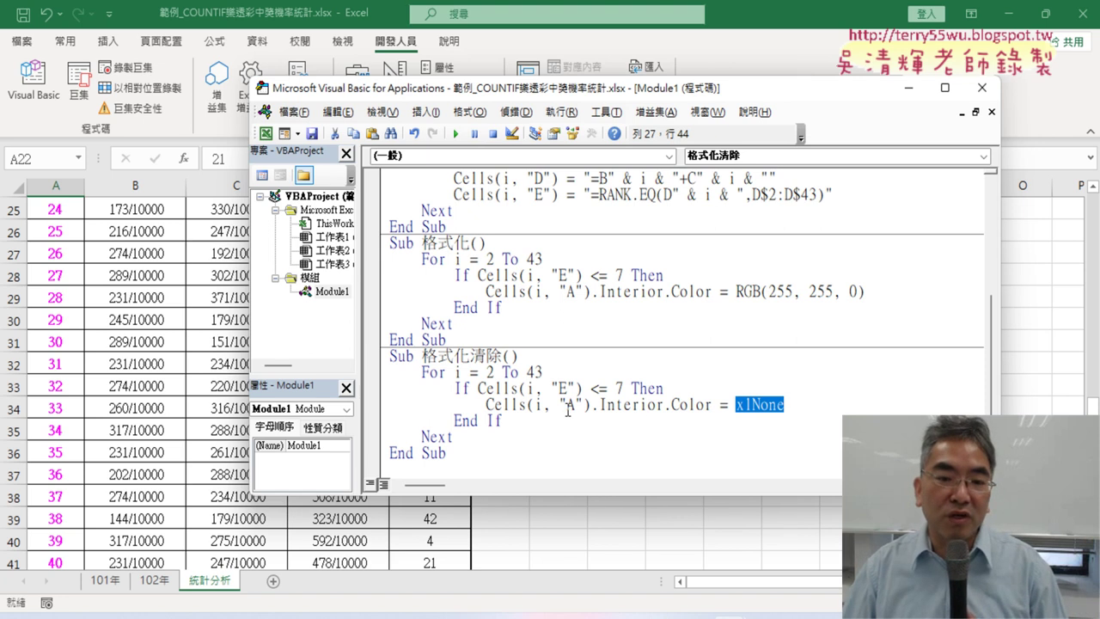
click(472, 259)
click(479, 388)
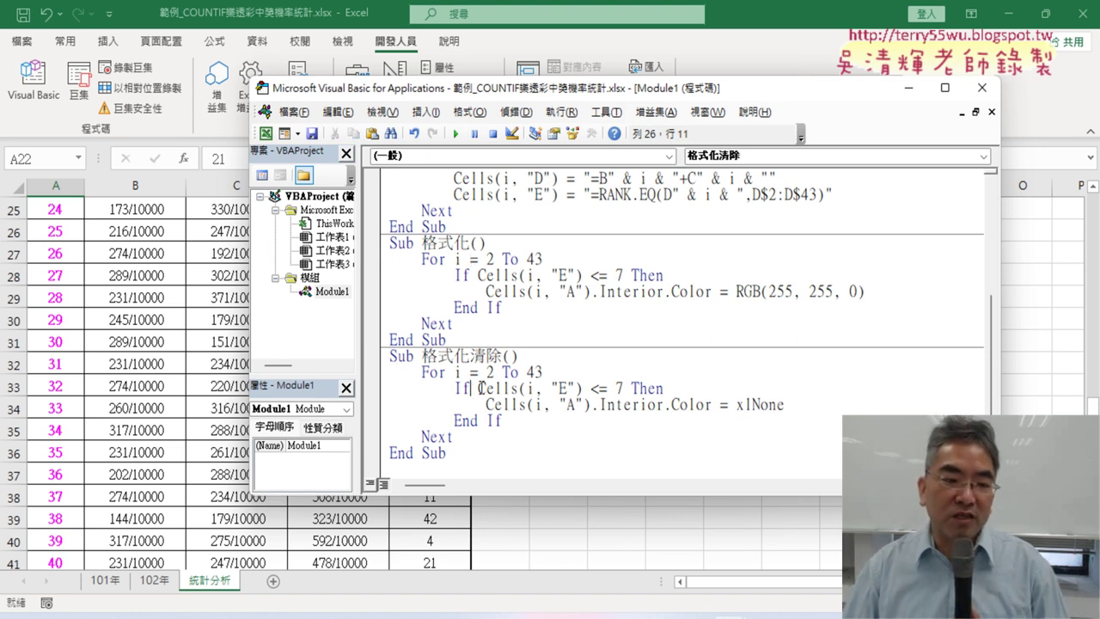
click(1039, 357)
scroll(1005, 351, up, 6)
scroll(949, 336, up, 2)
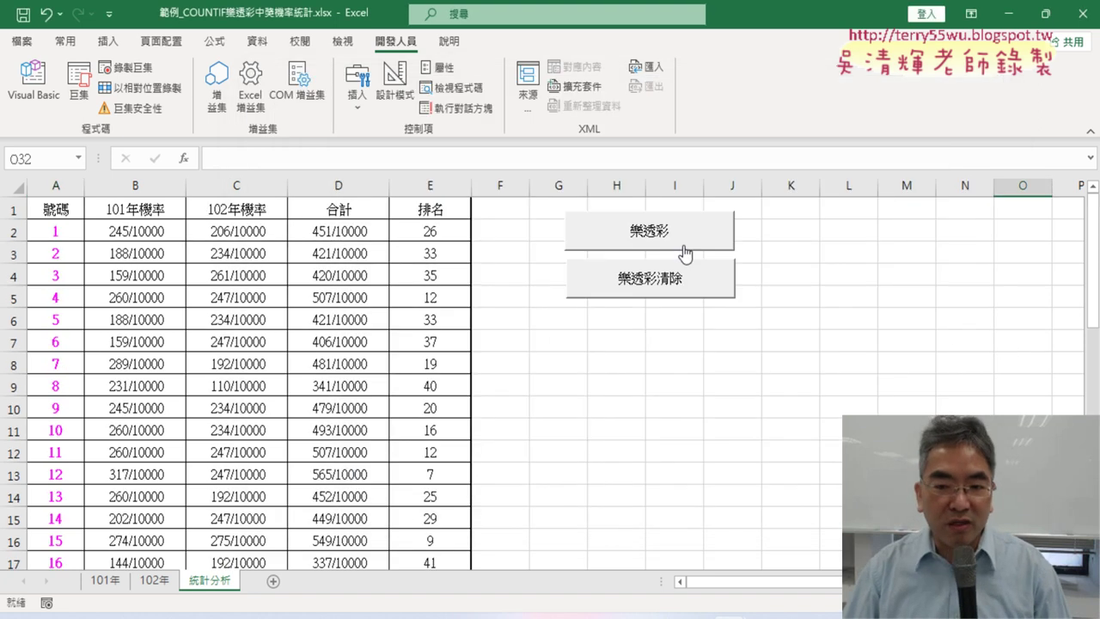
- Duplicate the 樂透彩 and 樂透彩清除 buttons, pasting the copies at G6 below the originals
click(357, 86)
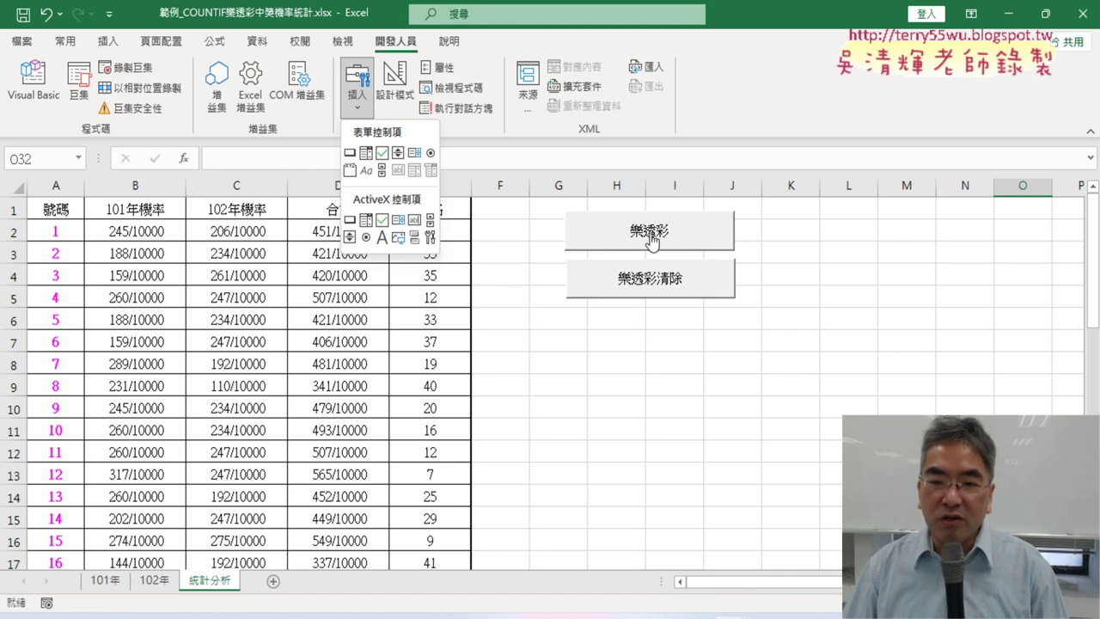
click(722, 242)
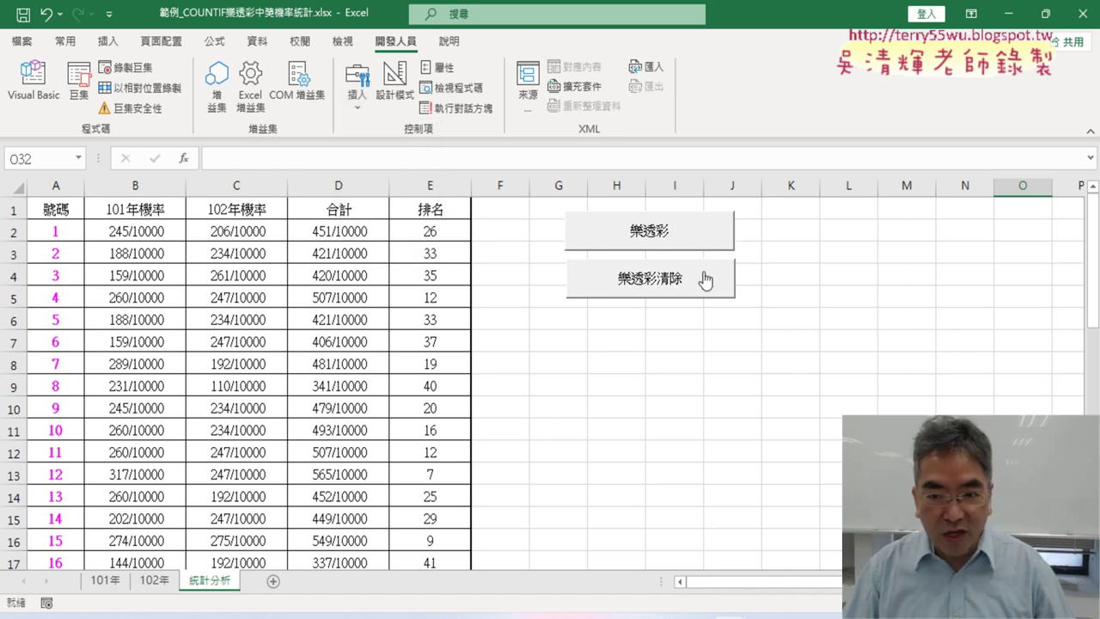
ctrl+click(697, 233)
ctrl+click(697, 277)
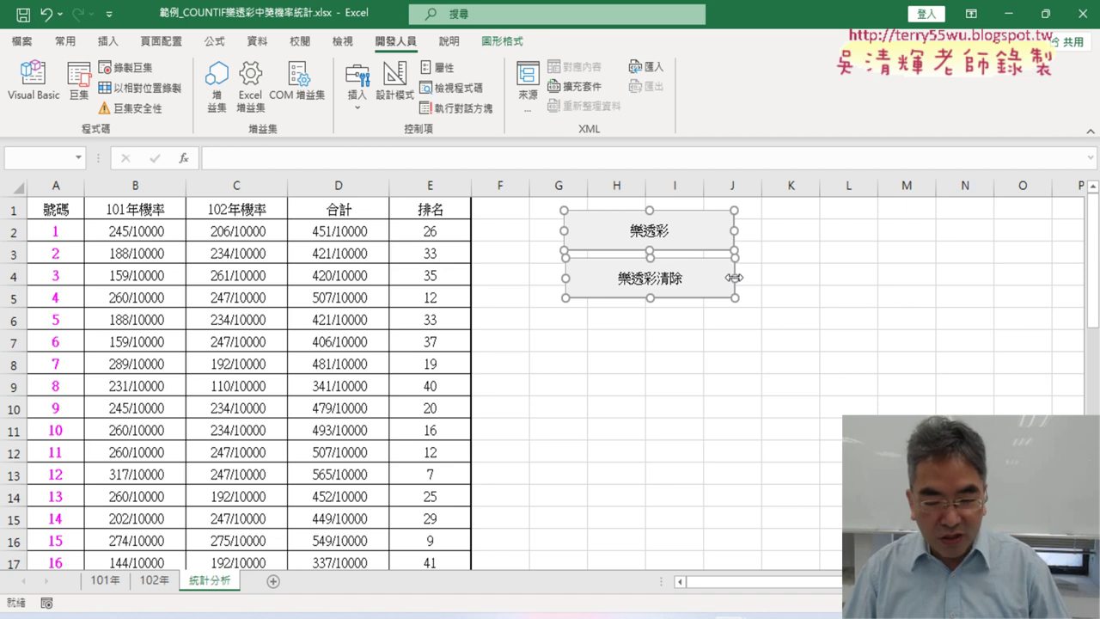
click(569, 315)
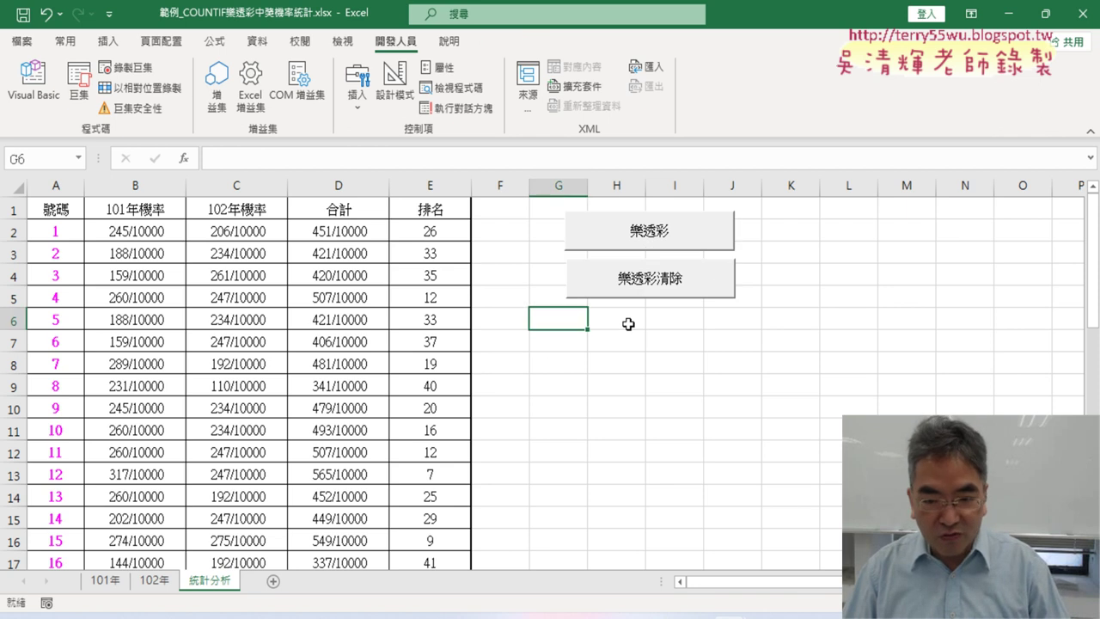
key(ctrl+v)
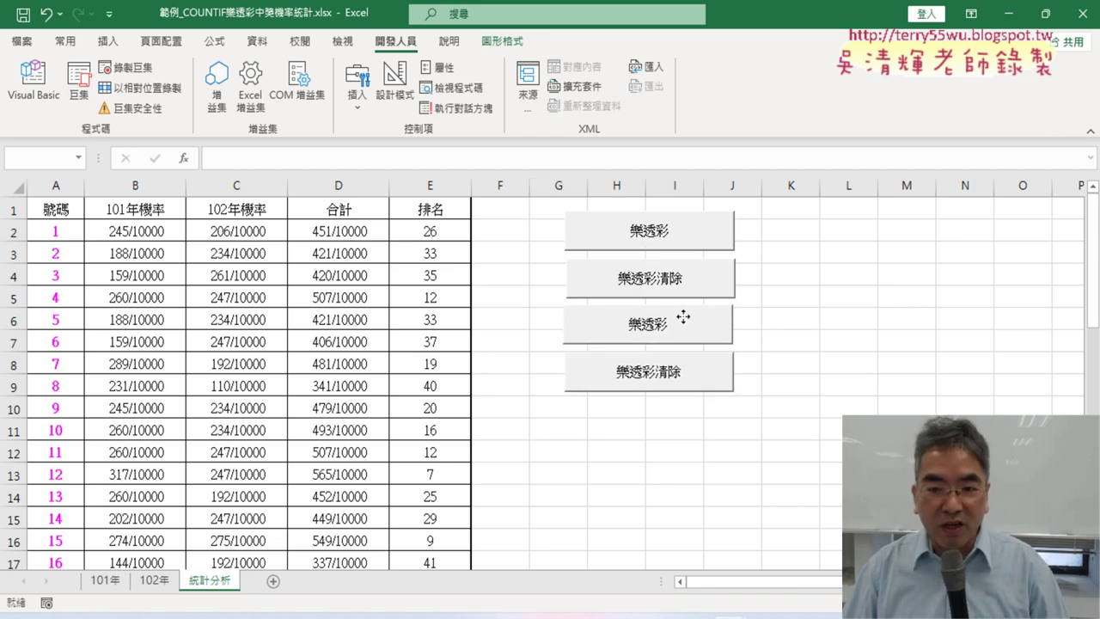
drag(684, 318, 684, 320)
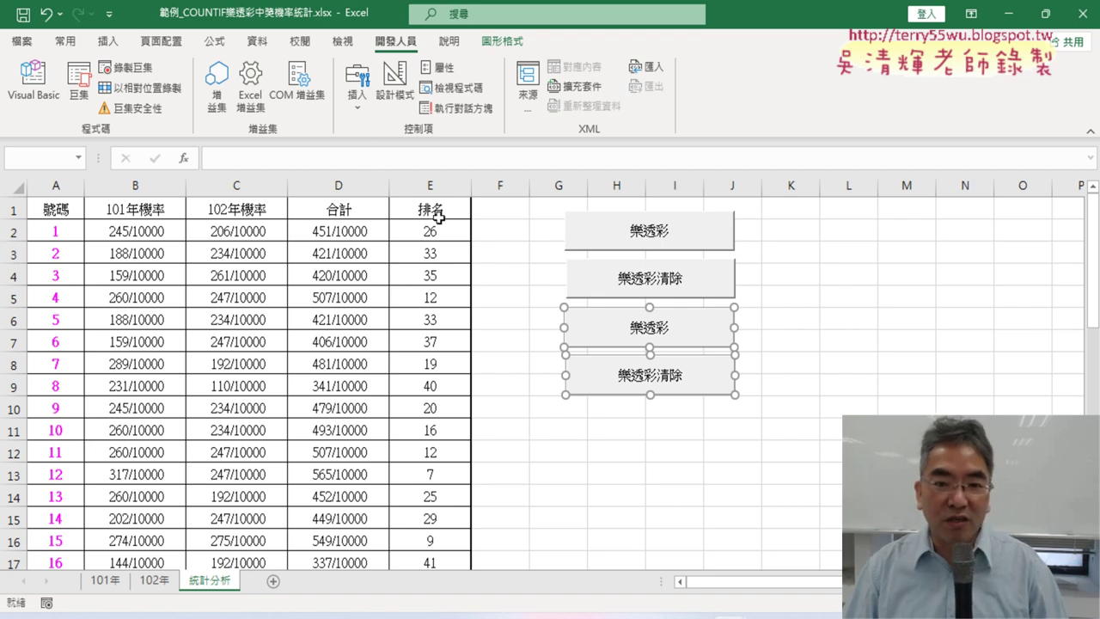
click(798, 367)
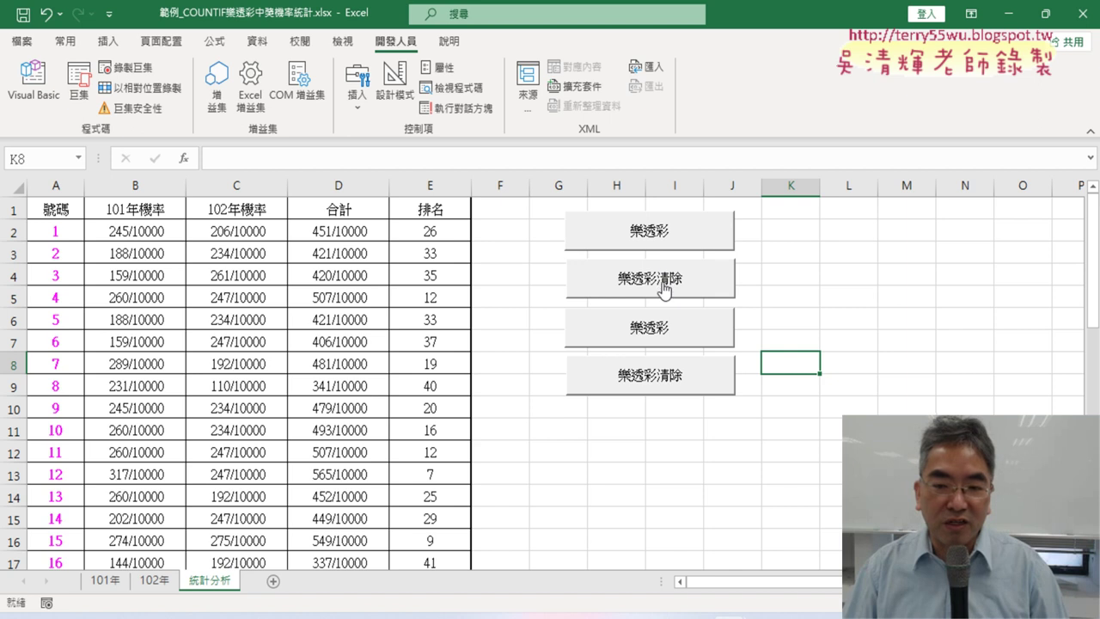
- Assign the 格式化 macro to the third button and relabel it 格式化
right_click(596, 328)
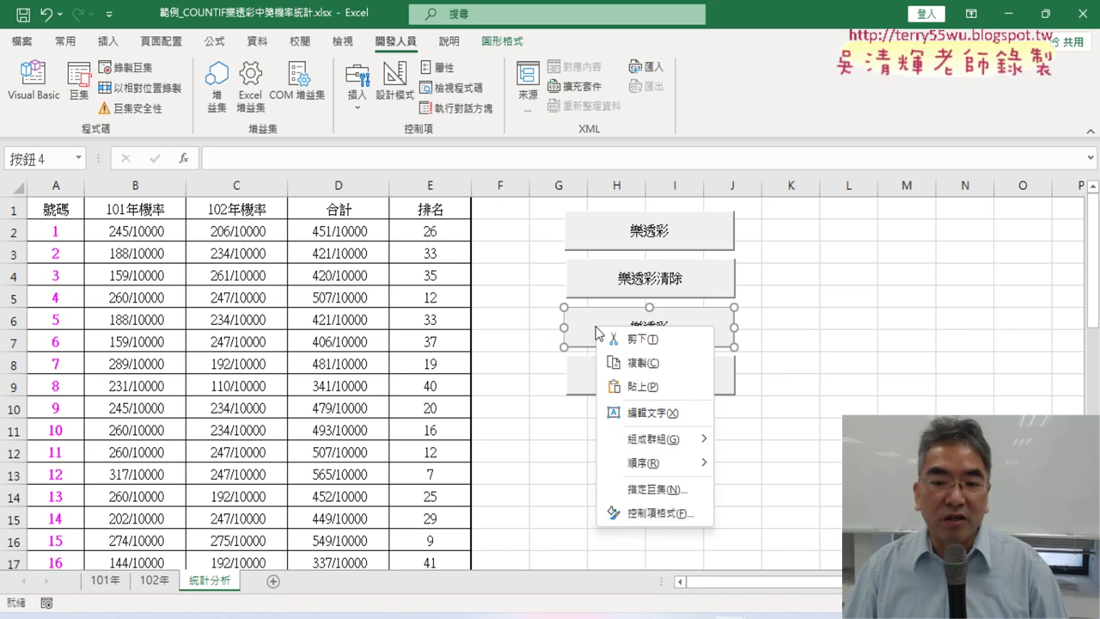
click(654, 489)
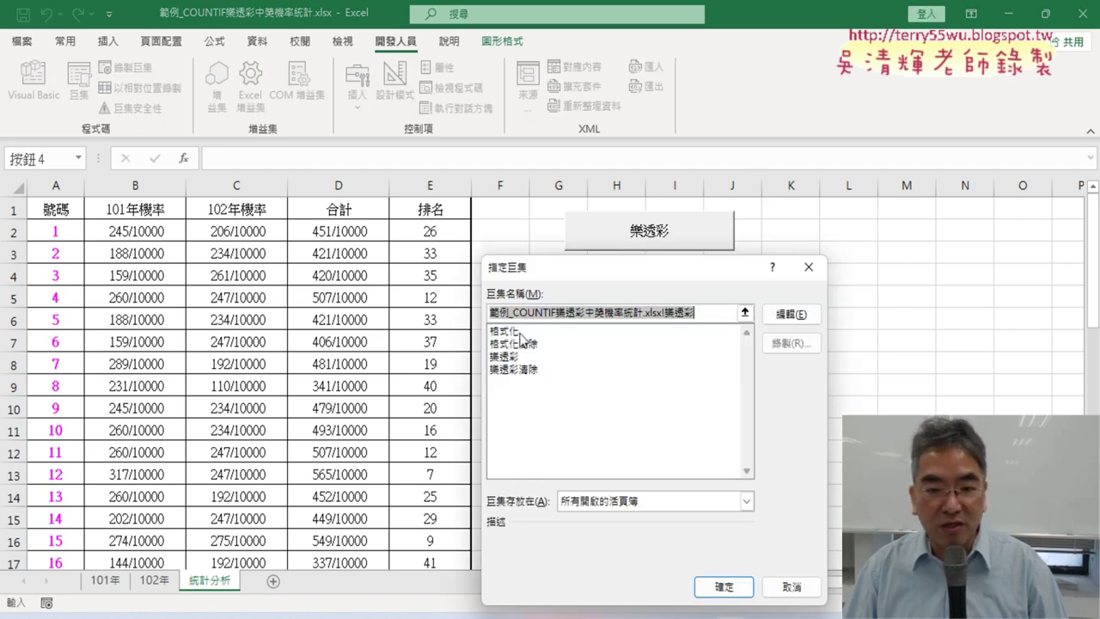
click(520, 332)
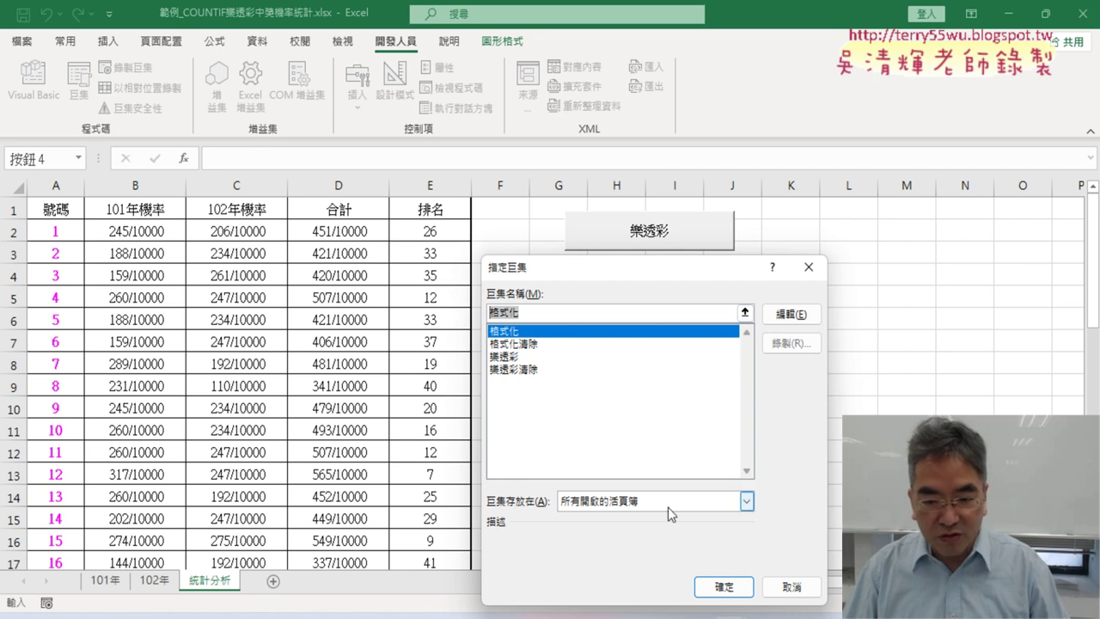
click(729, 589)
click(634, 321)
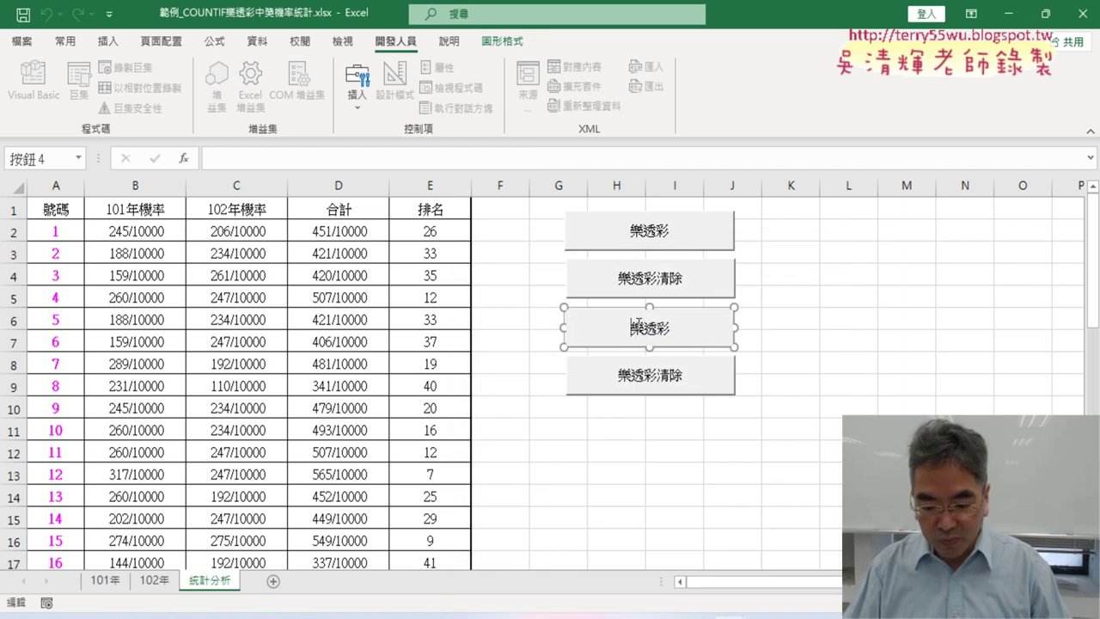
key(BackSpace)
key(BackSpace)
key(Delete)
text(格式化)
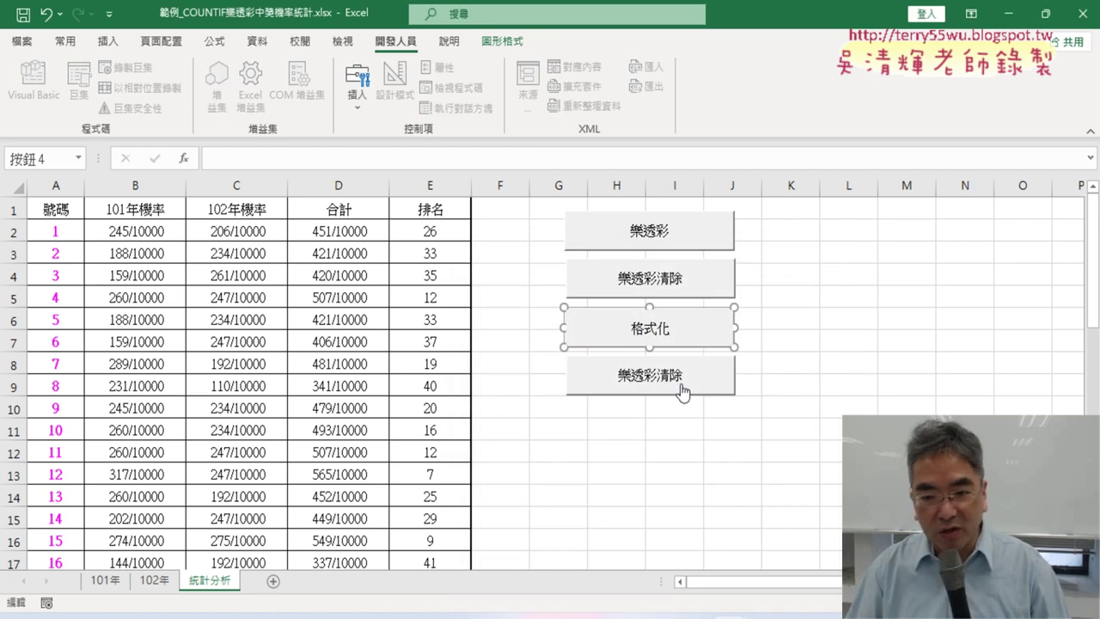
- Assign the 格式化清除 macro to the fourth button and relabel it 格式化清除
right_click(688, 378)
click(740, 544)
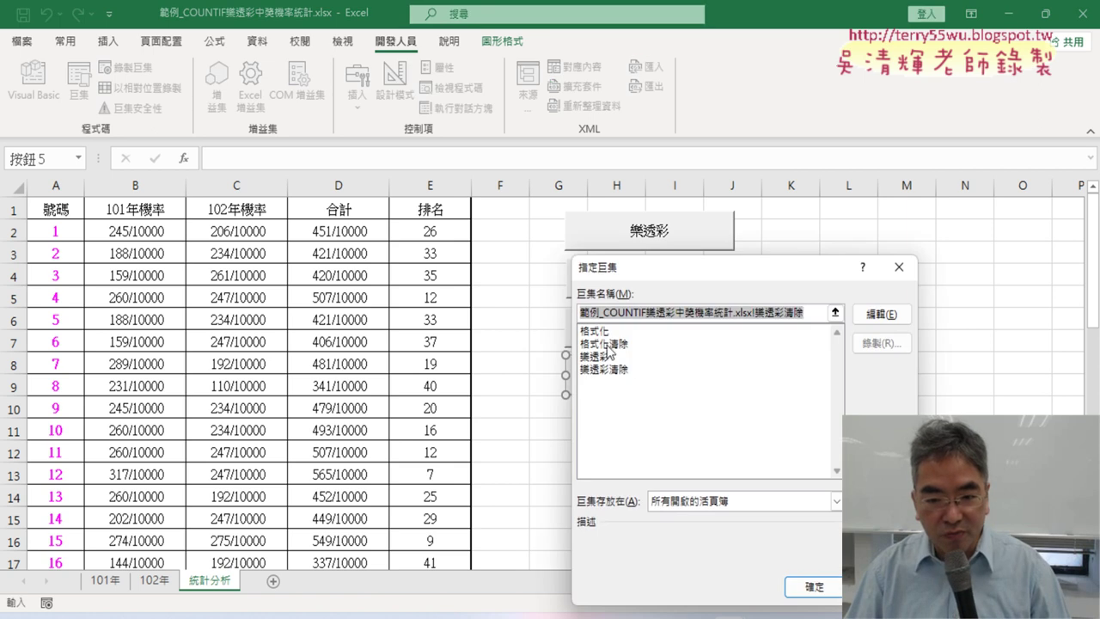
click(607, 344)
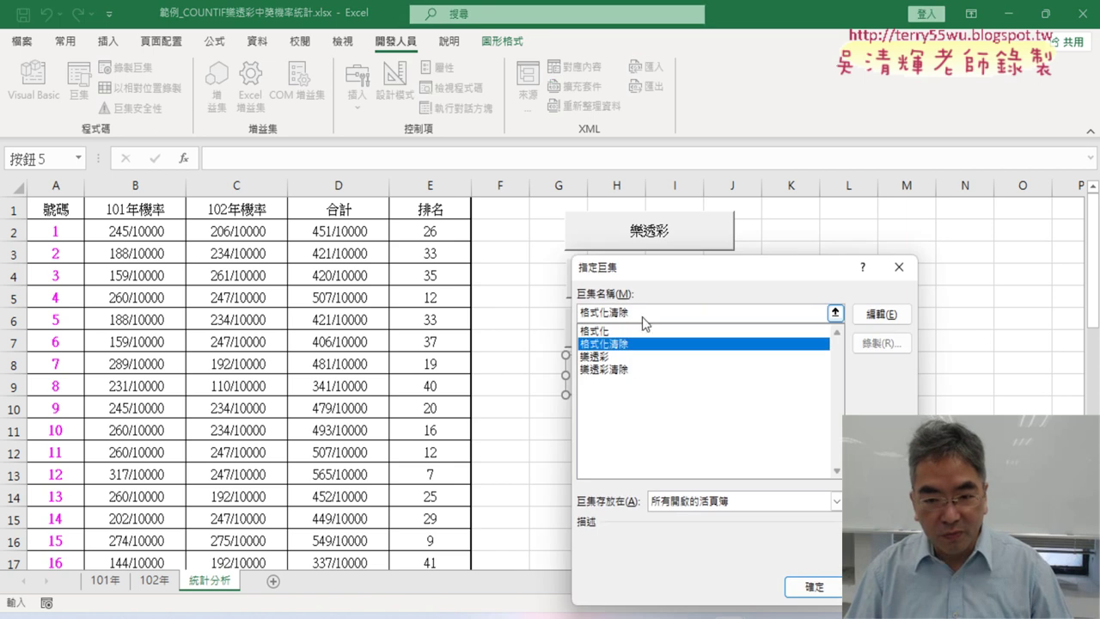
click(838, 591)
click(619, 376)
key(Delete)
key(Delete)
key(Delete)
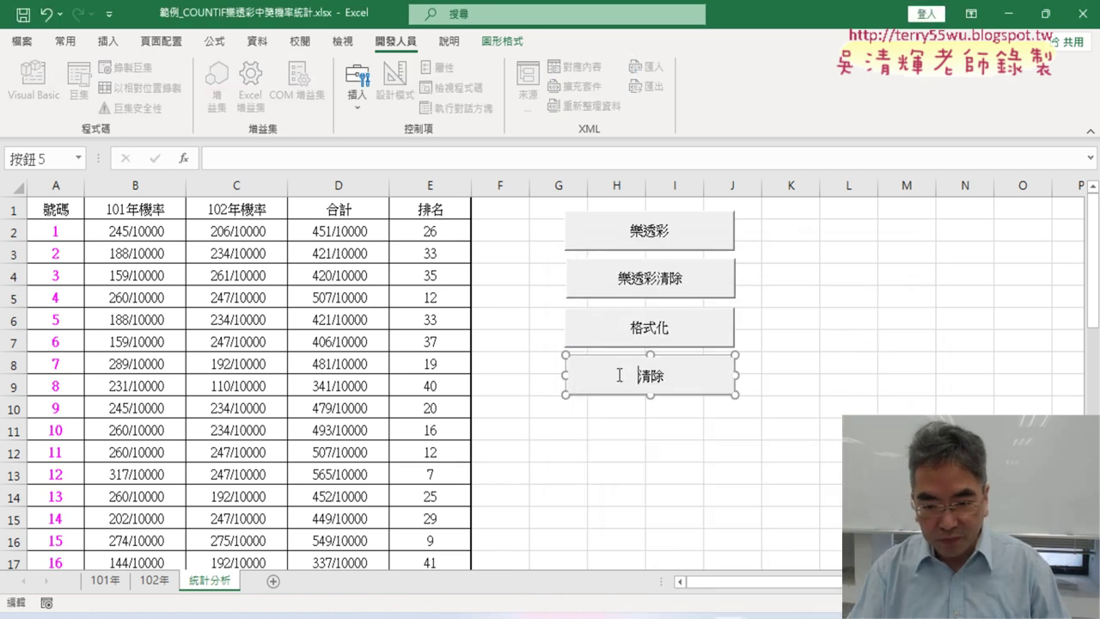
text(格式化)
click(748, 471)
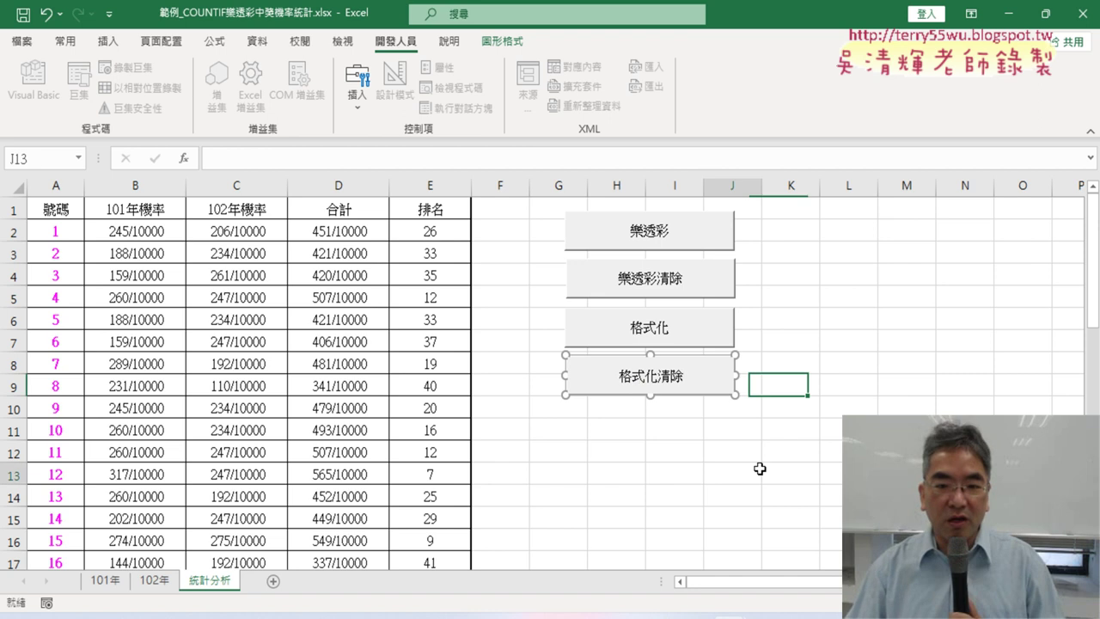
- Run 格式化, then 格式化清除, then 格式化 again, checking column A's yellow highlights each time
click(669, 331)
scroll(73, 356, down, 3)
scroll(74, 356, down, 3)
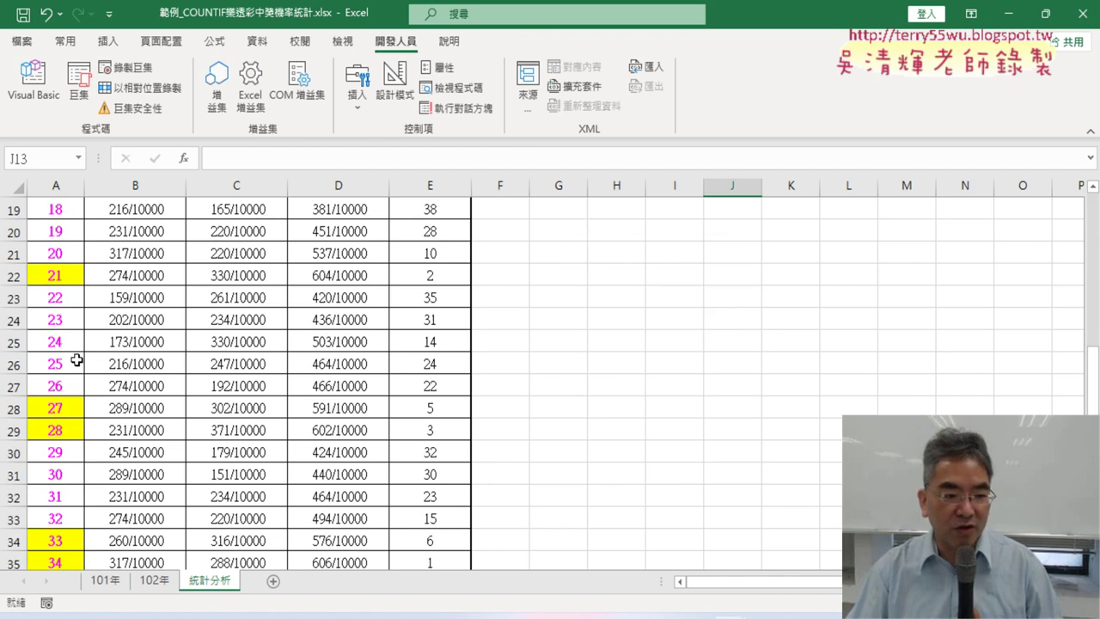
scroll(76, 358, up, 6)
click(670, 391)
scroll(207, 341, down, 12)
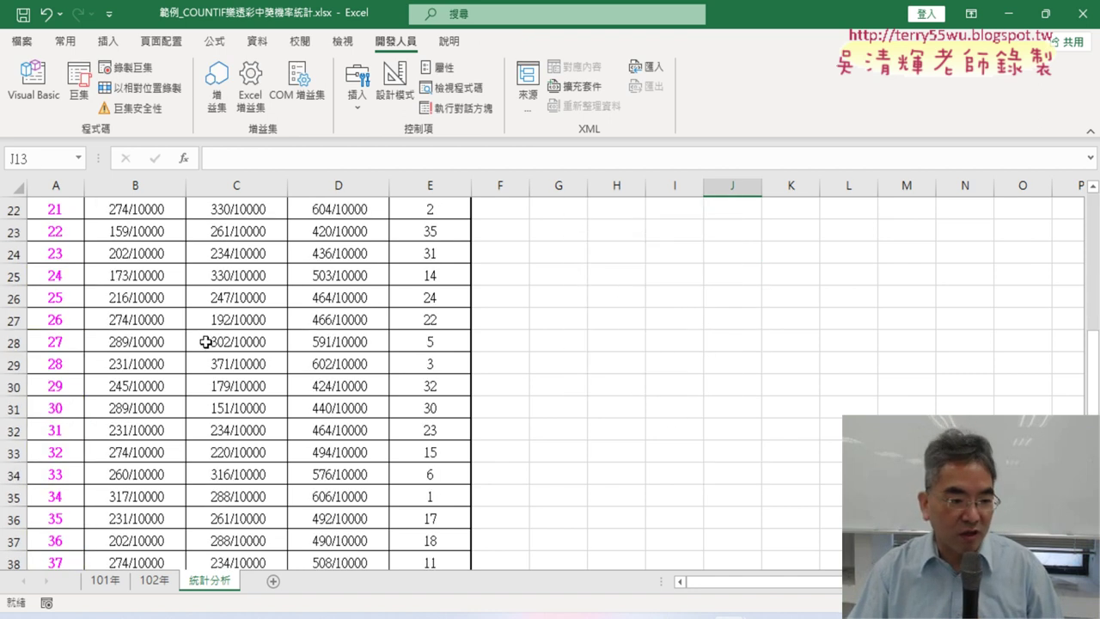
scroll(206, 341, up, 4)
scroll(206, 342, up, 8)
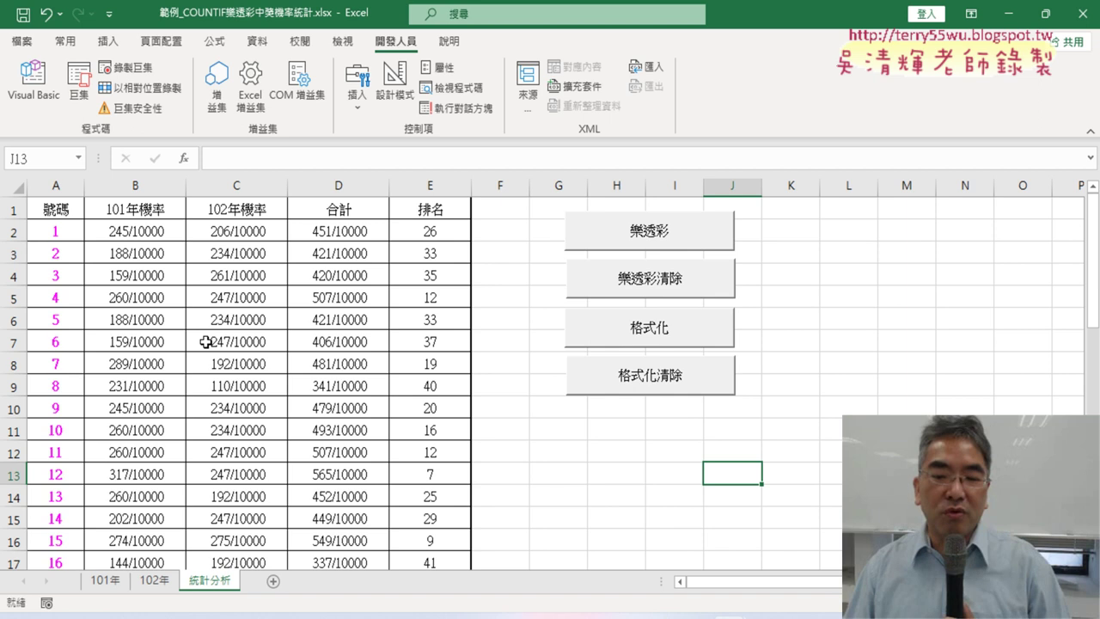
click(677, 339)
scroll(264, 392, down, 3)
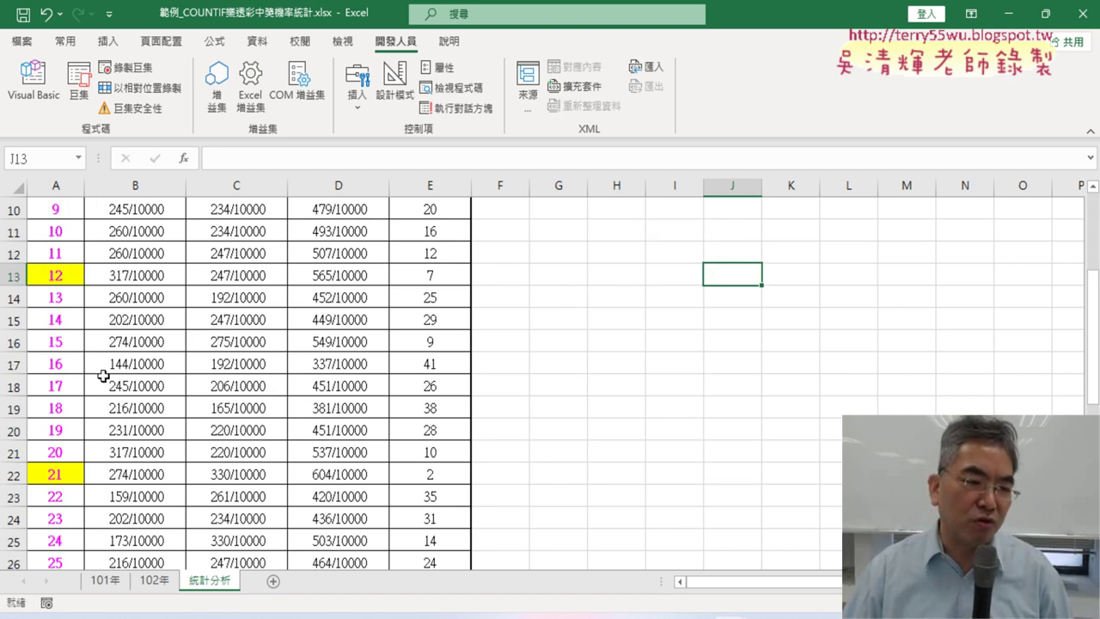
scroll(109, 387, down, 4)
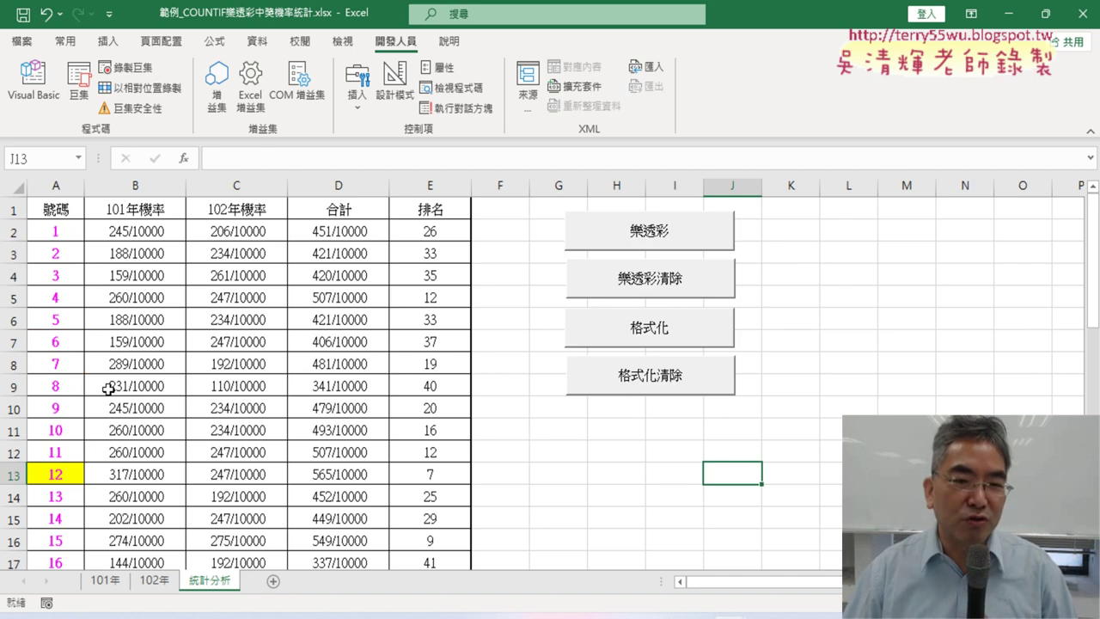
- Enter the heading 前七名 in cell F1
click(507, 206)
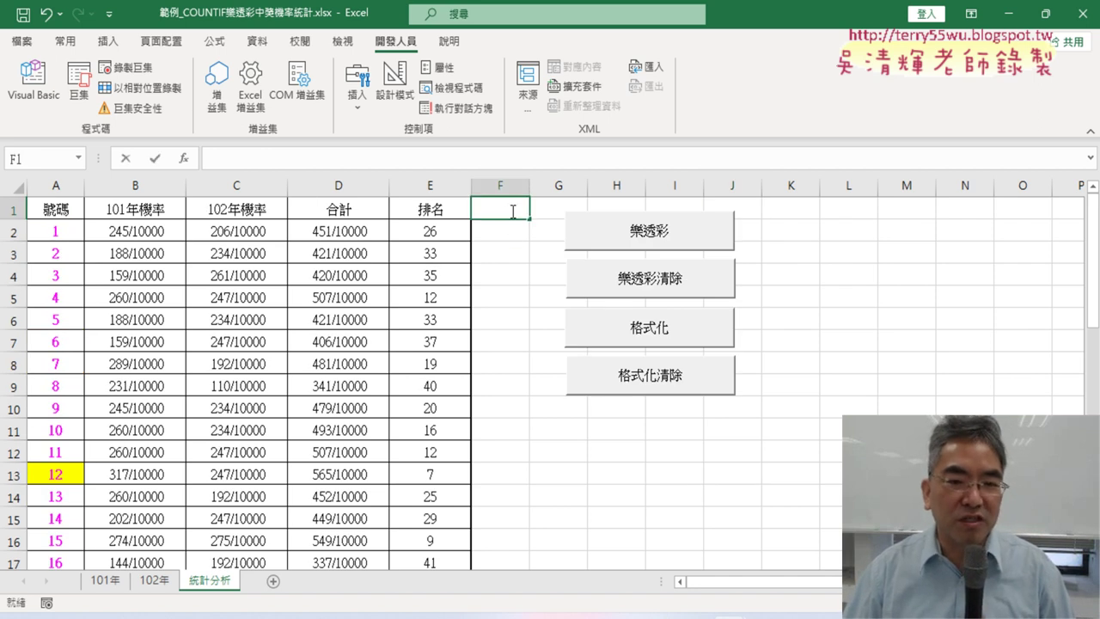
text(=)
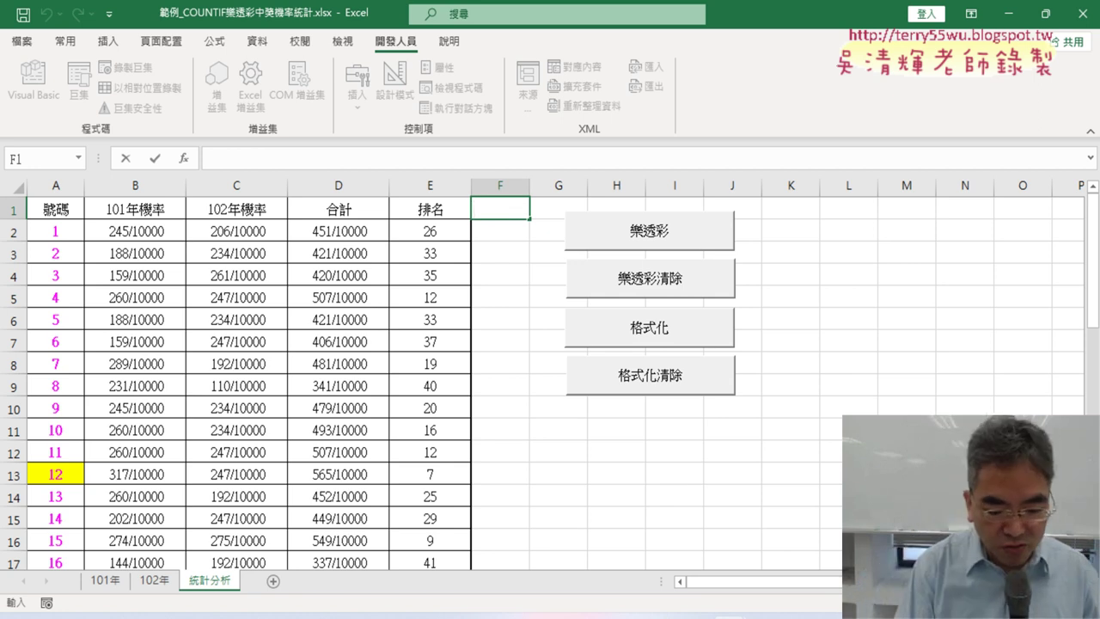
text(7)
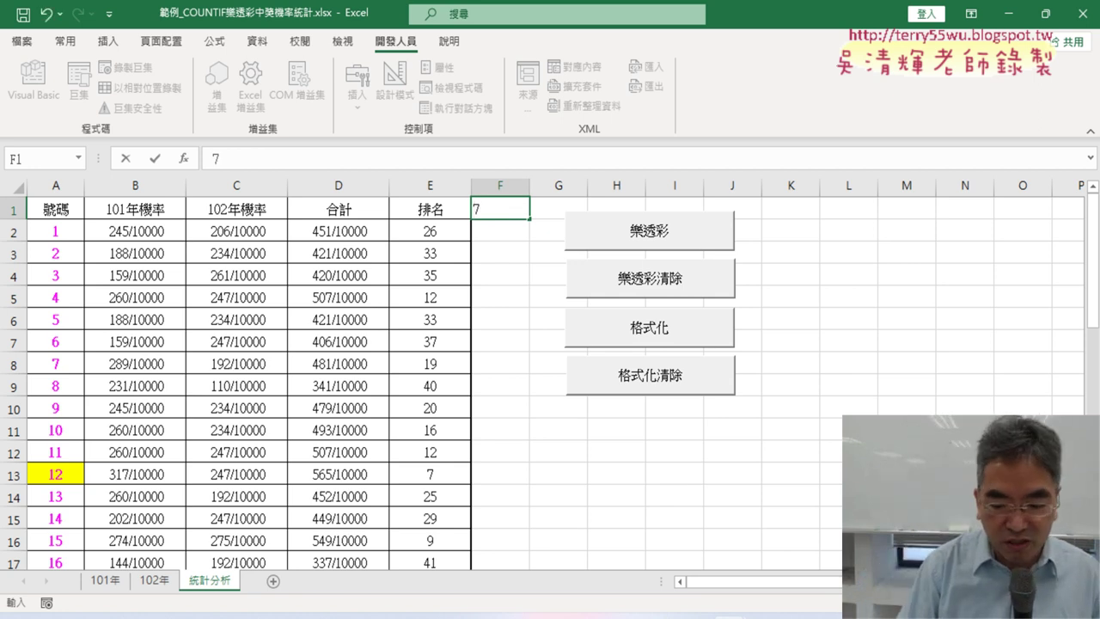
key(BackSpace)
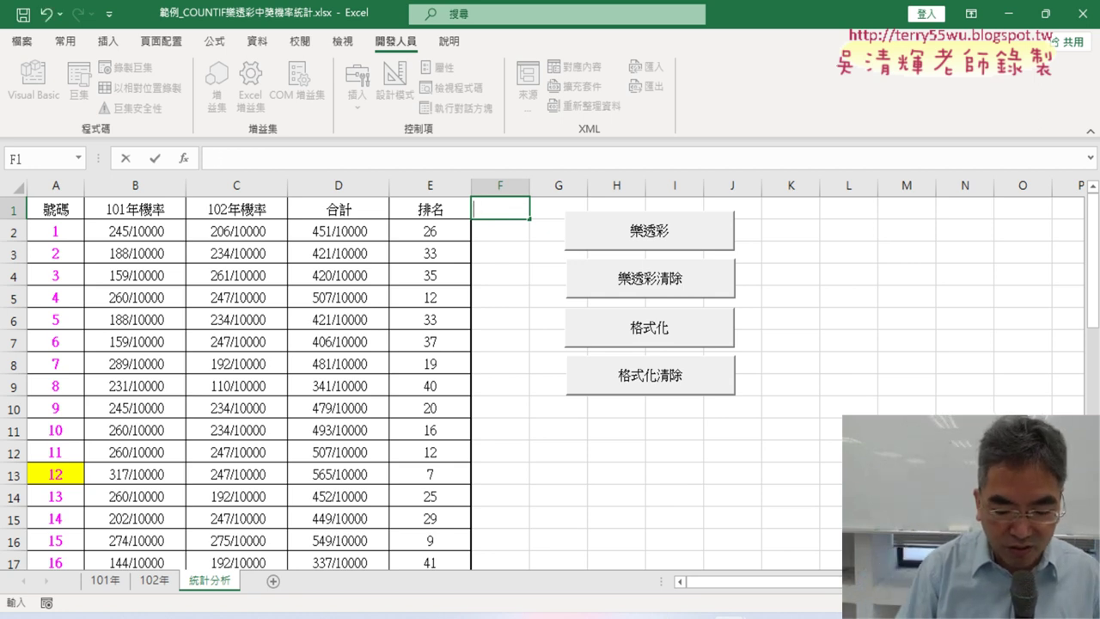
text(前)
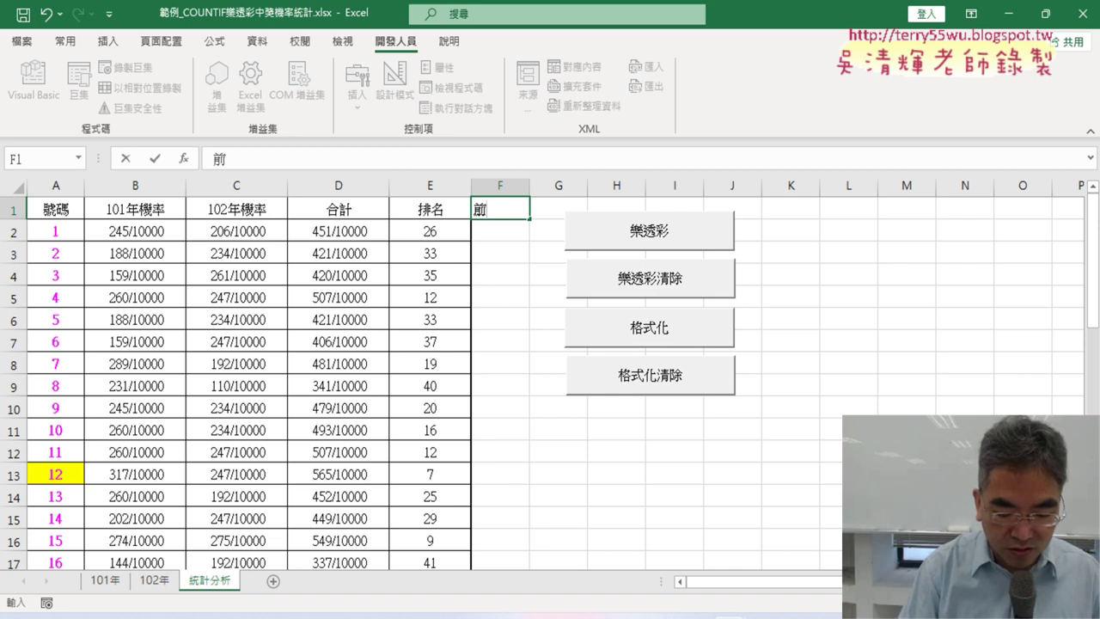
text(妻ㄇㄧ)
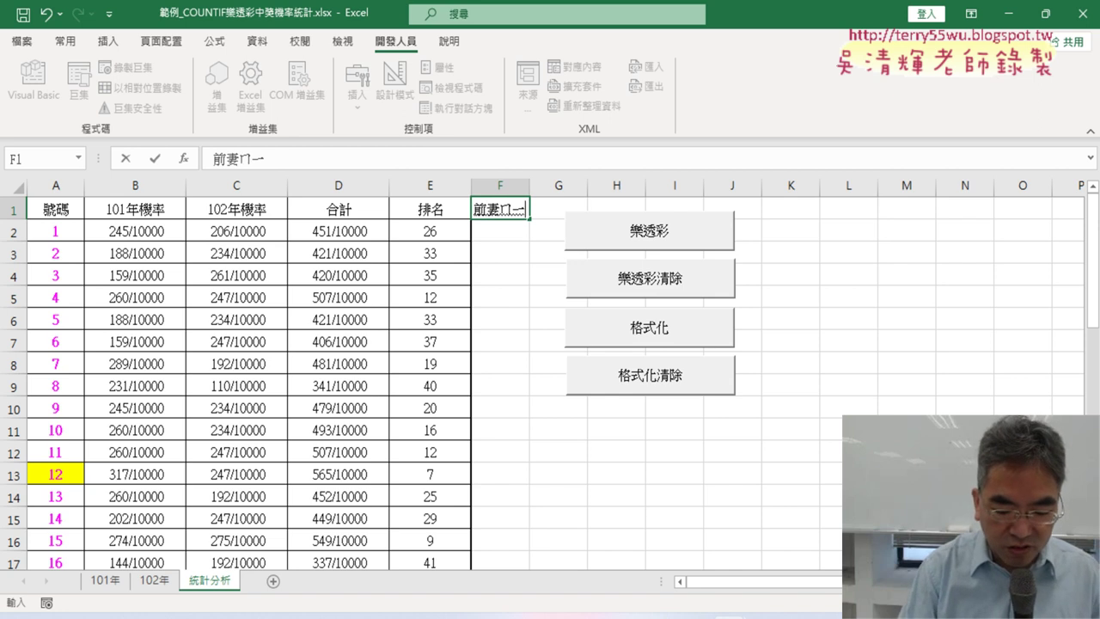
text(ㄥˊ)
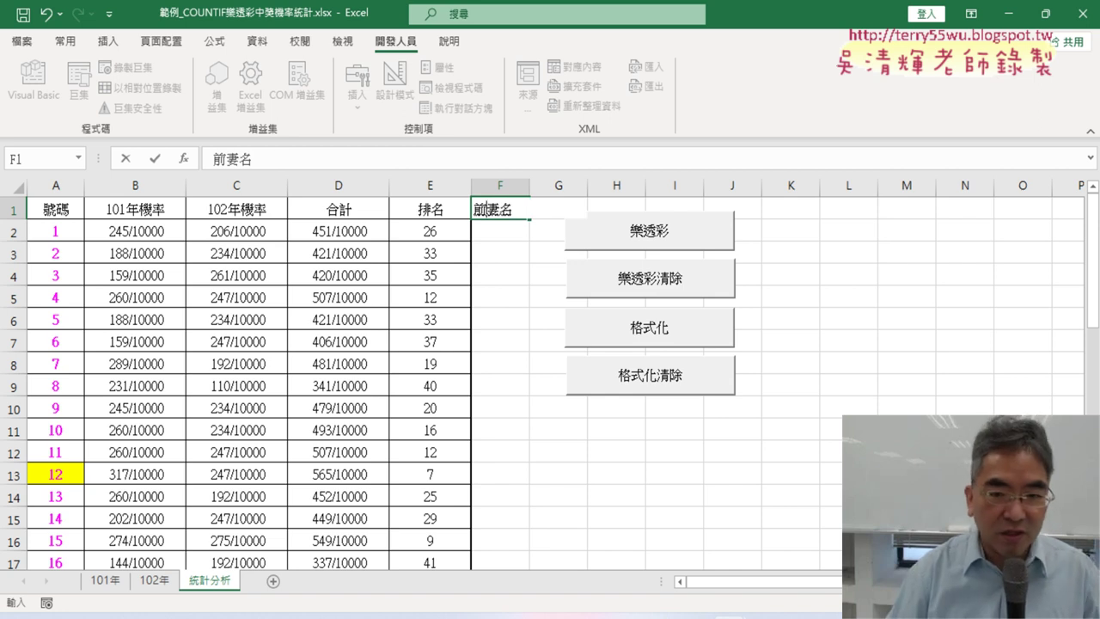
key(Down)
key(2)
key(Return)
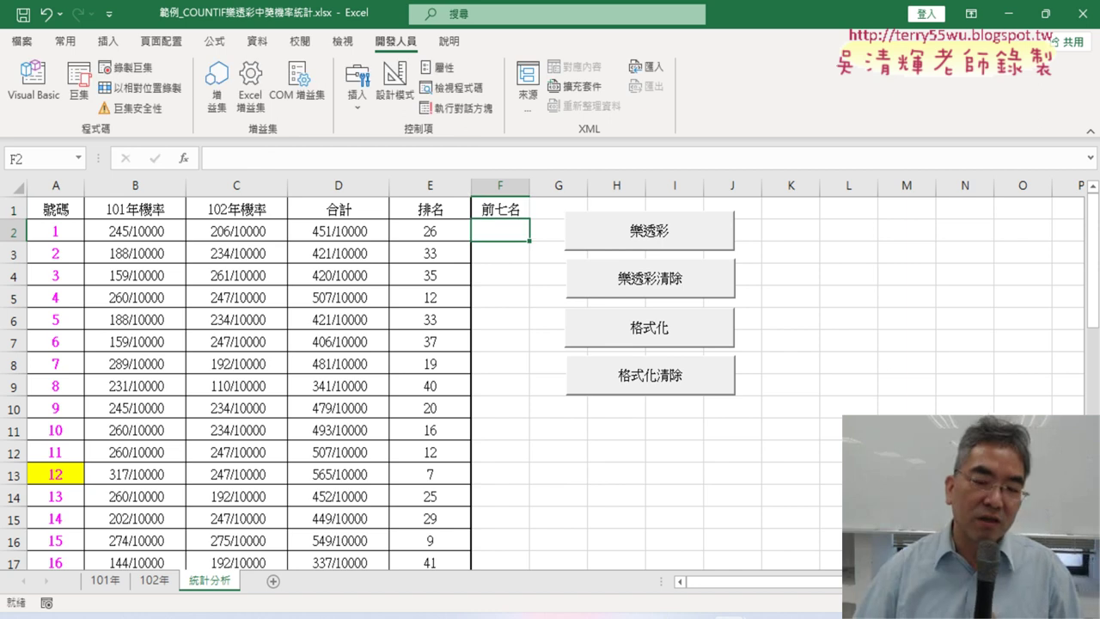
- Check yellow top-seven numbers like 12 in A13 and 21 in A22, then select row 2
click(60, 477)
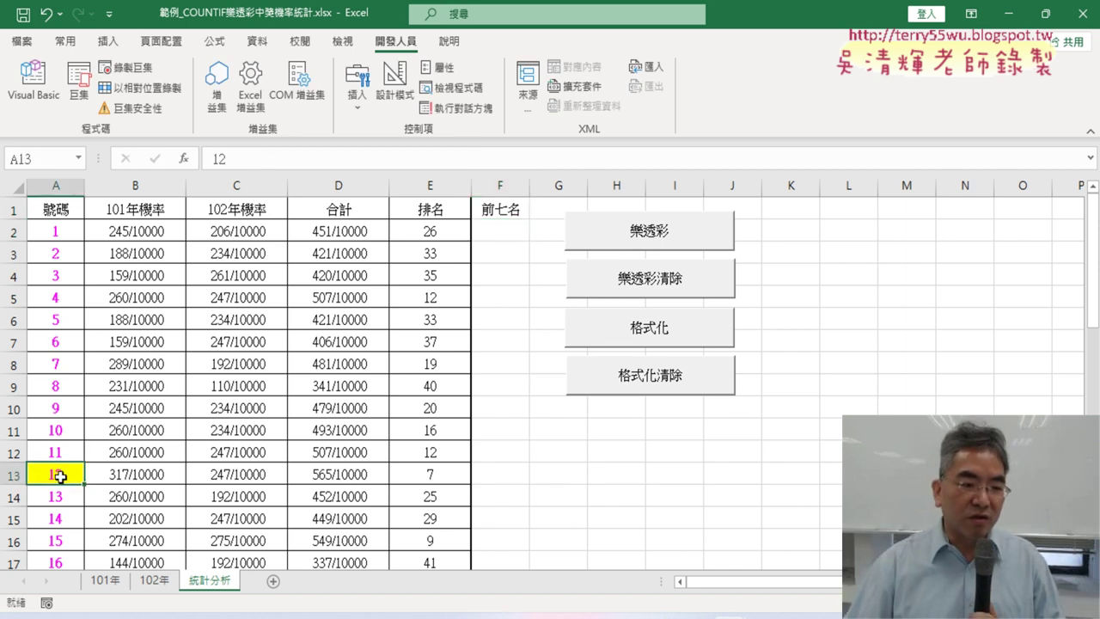
click(504, 233)
scroll(273, 386, down, 2)
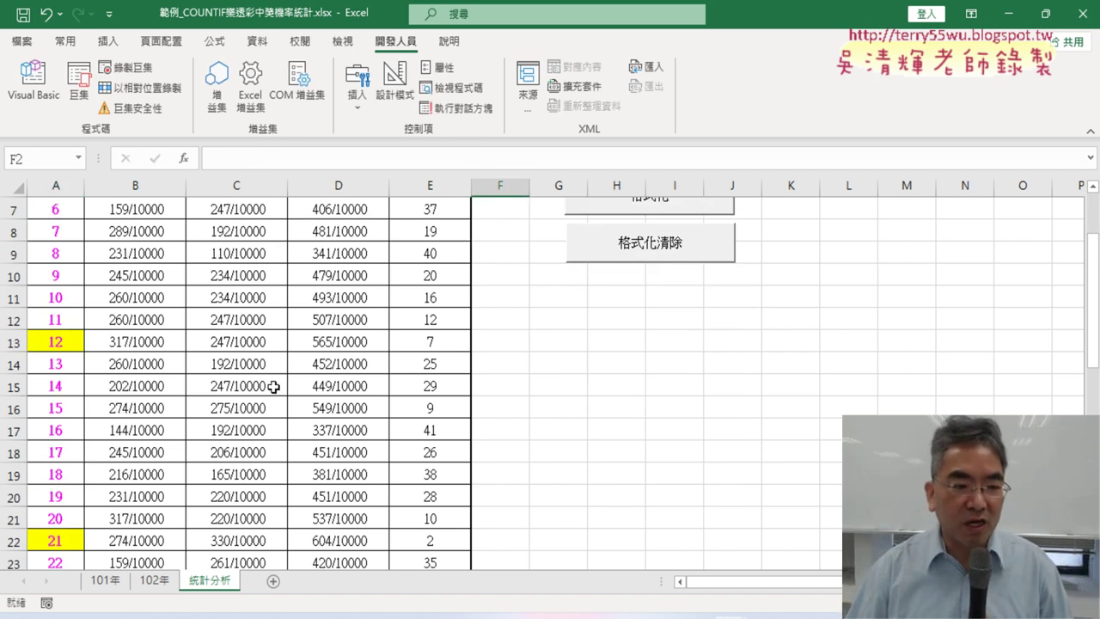
click(56, 540)
scroll(56, 540, up, 2)
click(490, 249)
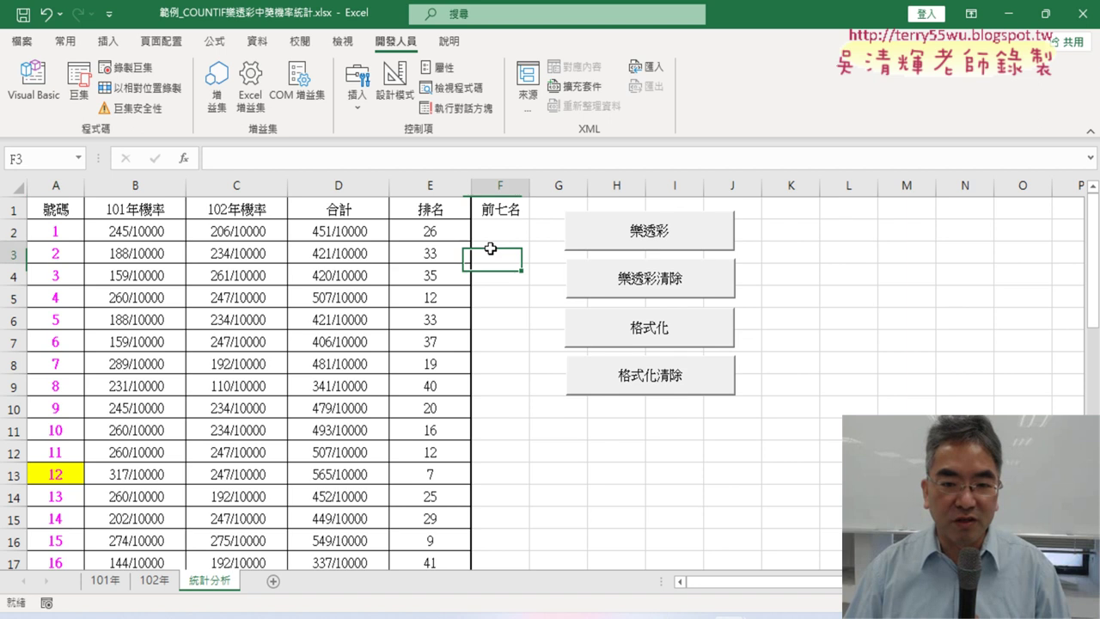
click(15, 229)
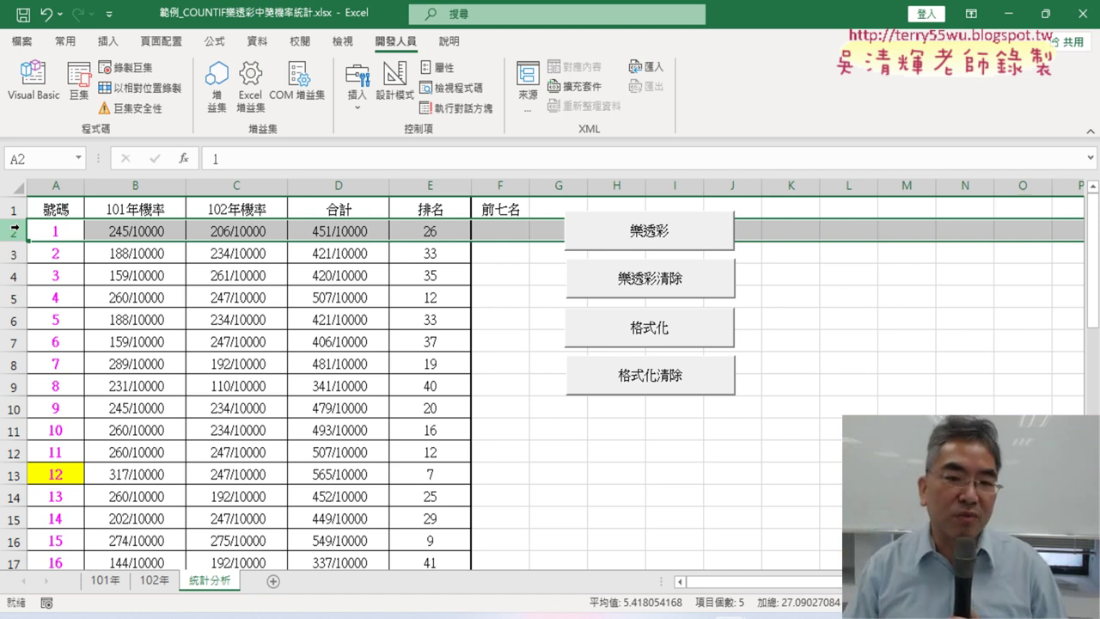
- Open the VBA editor and paste a copy of the 格式化 routine at Module1's end
click(26, 100)
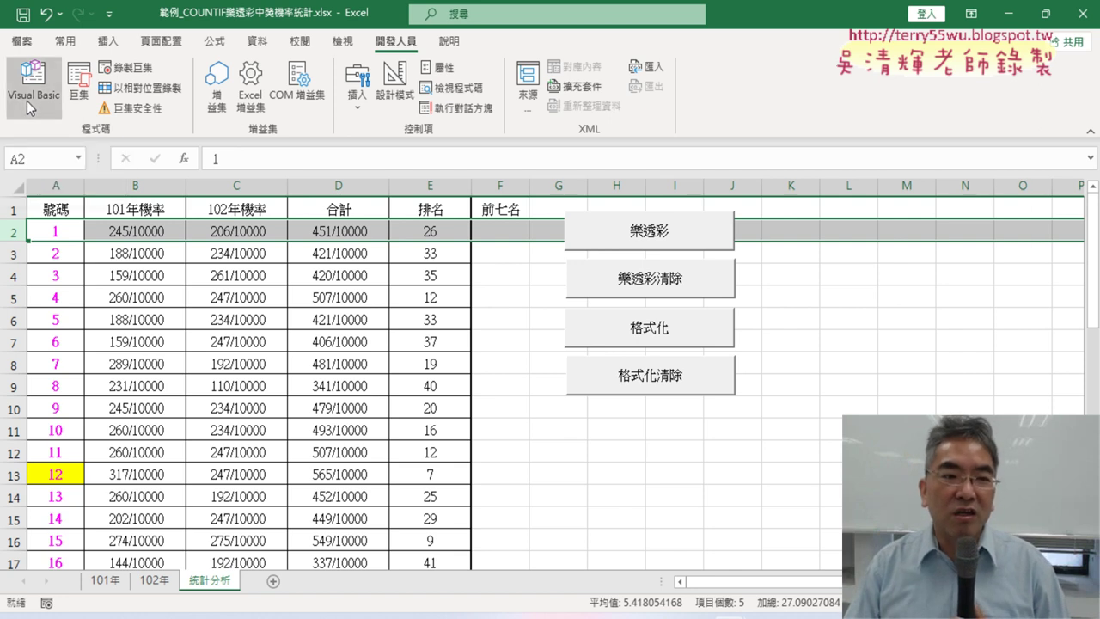
drag(604, 92, 873, 103)
mouse_move(722, 349)
mouse_down()
mouse_move(666, 299)
mouse_move(645, 259)
mouse_up()
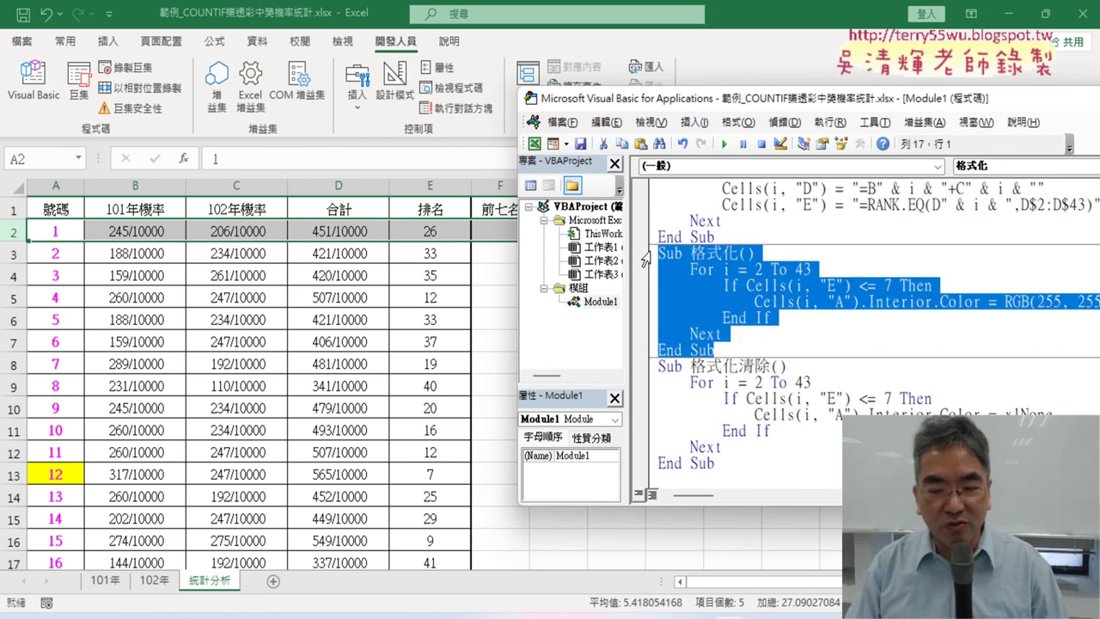
key(ctrl+c)
click(695, 487)
key(ctrl+v)
- Rename the copied routine 前七名 using the heading text copied from cell F1
drag(738, 381, 691, 382)
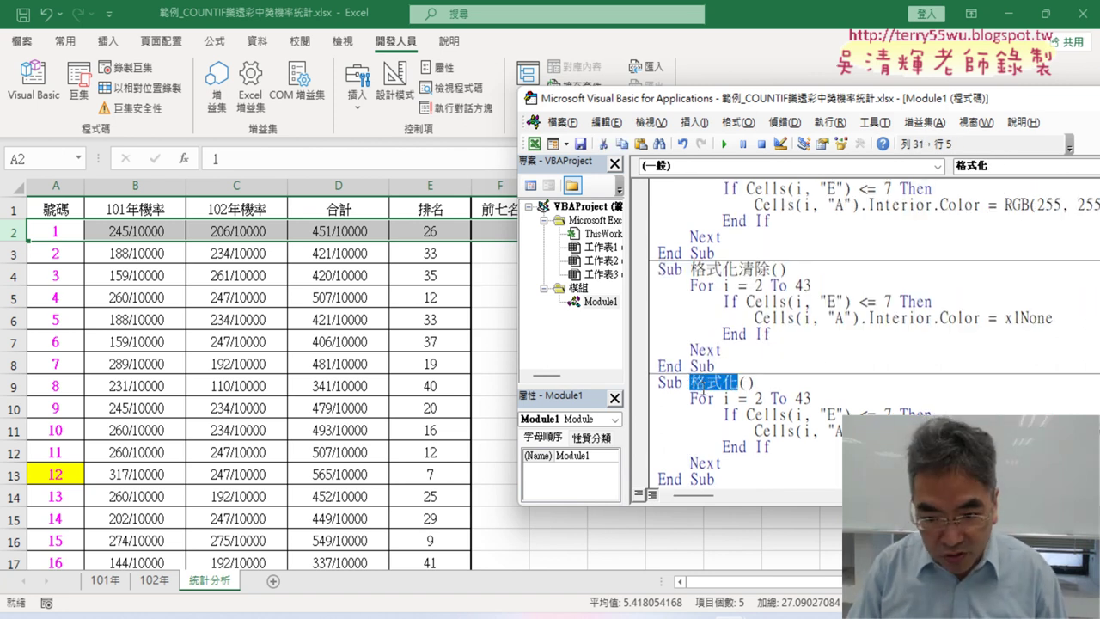
click(500, 209)
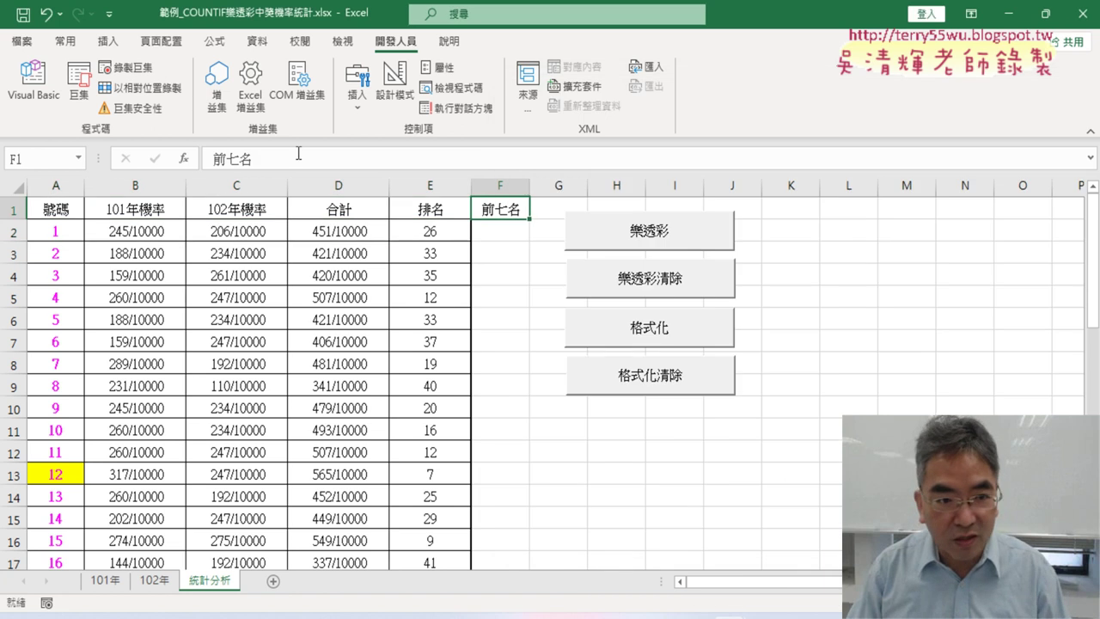
drag(299, 159, 163, 157)
key(ctrl+c)
key(Escape)
click(34, 86)
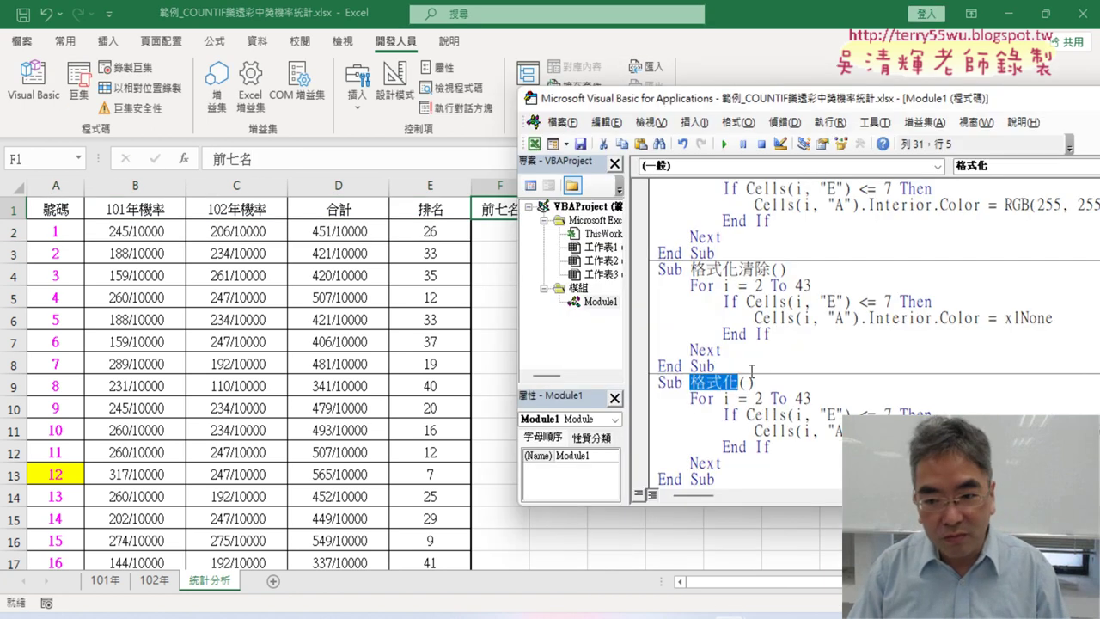
key(ctrl+v)
scroll(815, 430, down, 1)
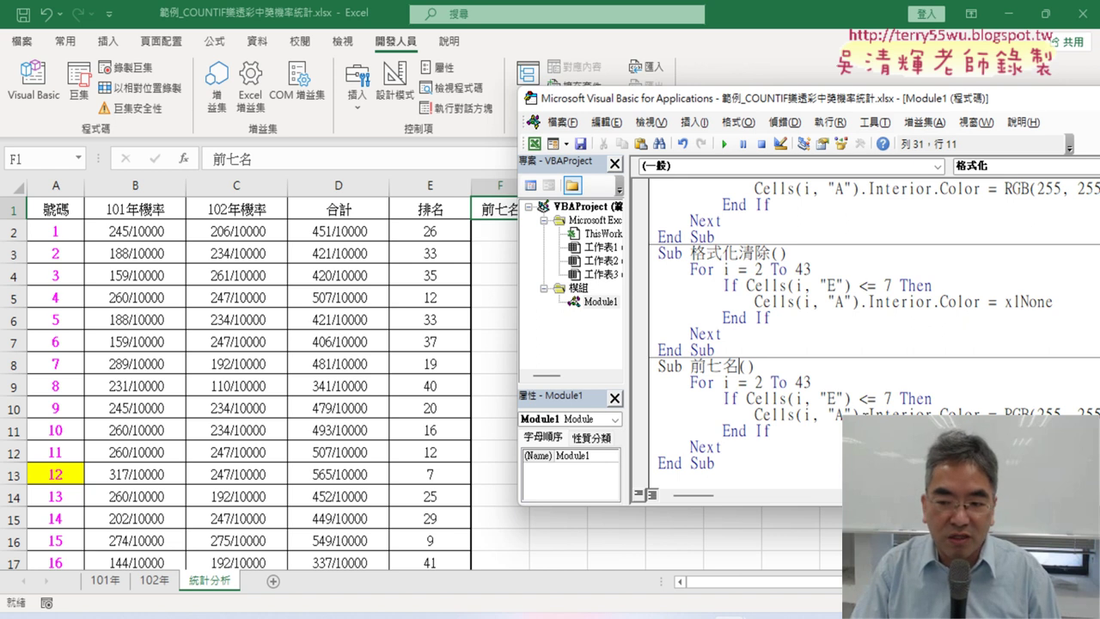
- Delete the .Interior.Color assignment from line 34, leaving just Cells(i, "A")
drag(754, 415, 822, 417)
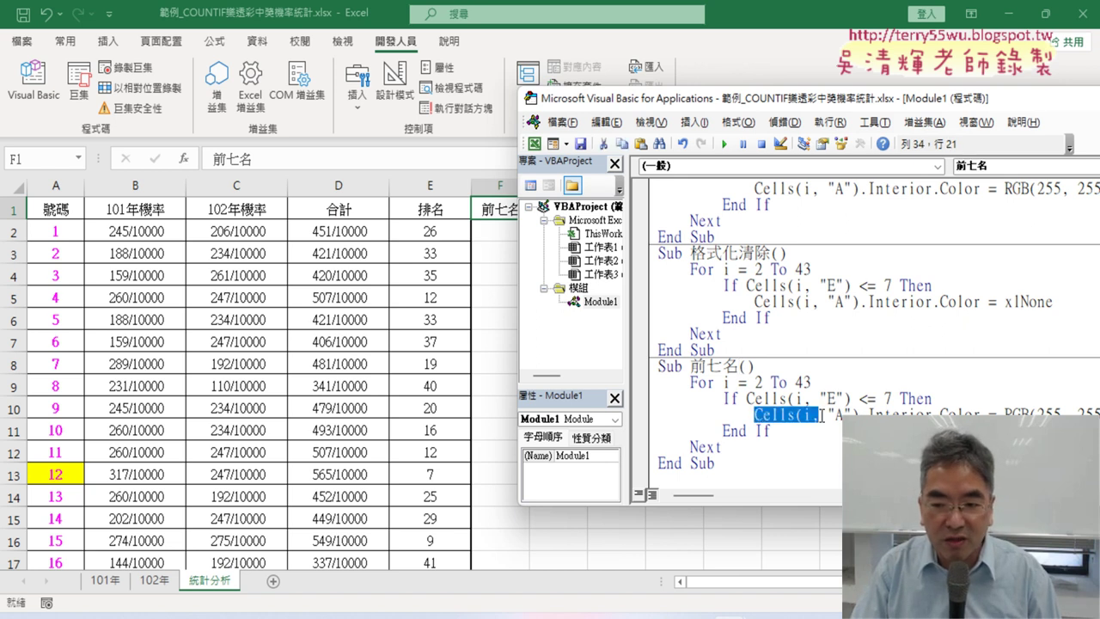
click(874, 414)
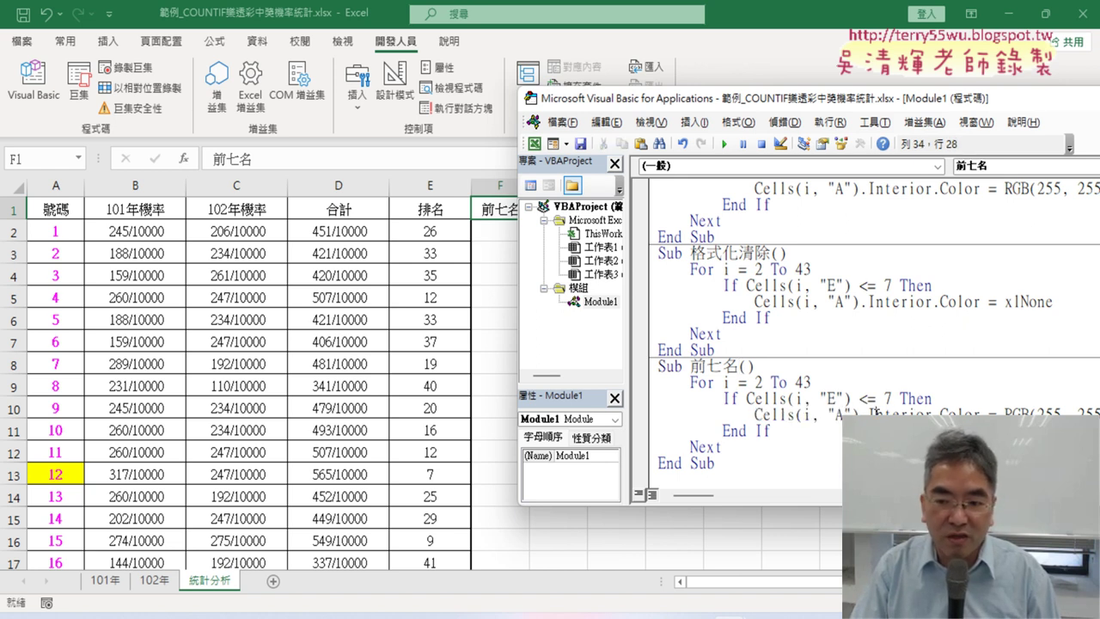
drag(858, 411, 987, 414)
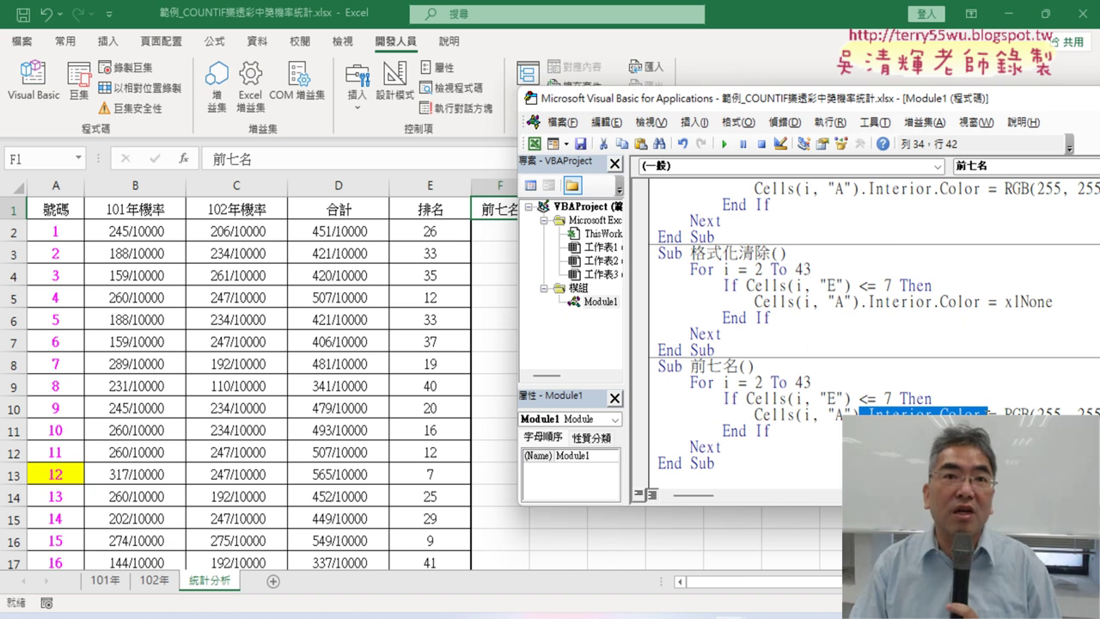
click(1007, 414)
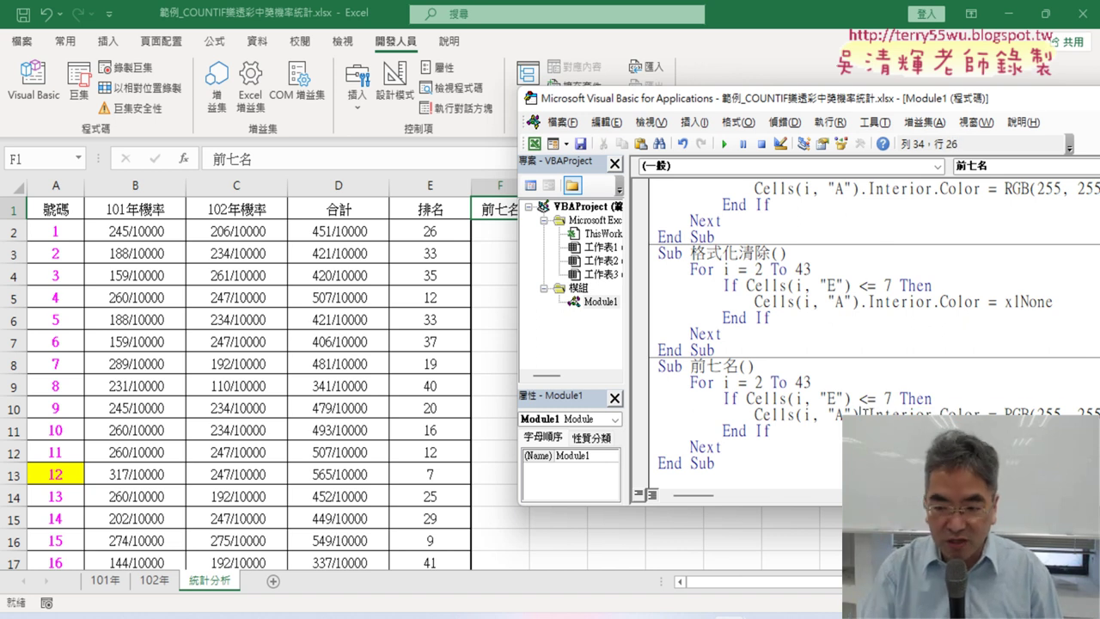
key(shift+End)
key(Delete)
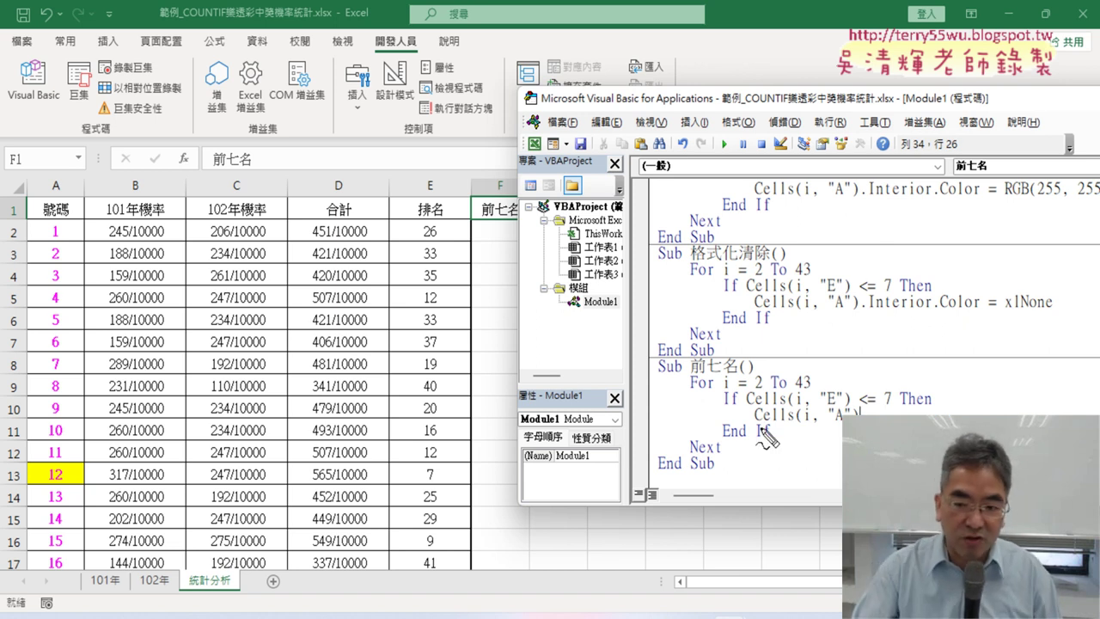
drag(762, 423, 842, 427)
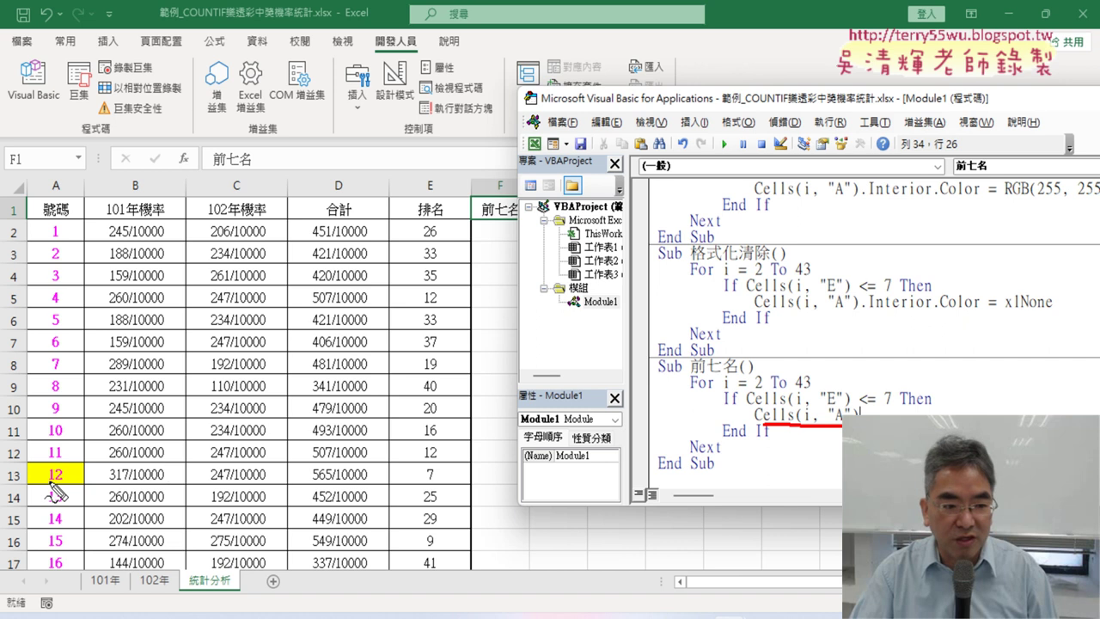
mouse_move(50, 474)
mouse_down()
mouse_move(310, 234)
mouse_move(470, 243)
mouse_up()
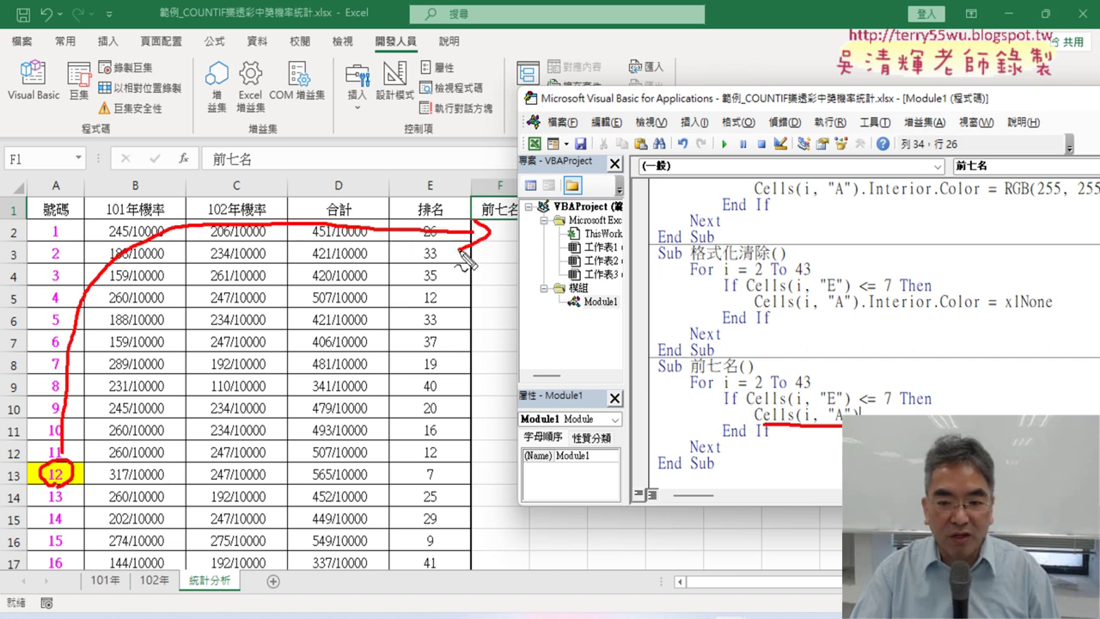
key(Escape)
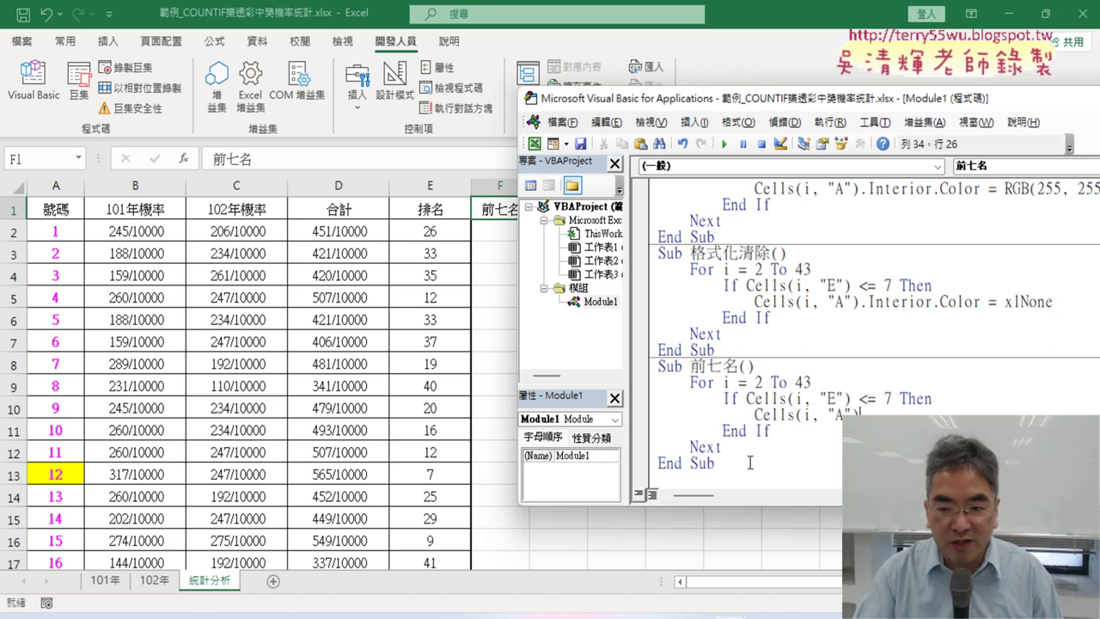
- Rewrite the inner line as Cells(i, "F") = Cells(i, "A") and run 前七名
click(763, 415)
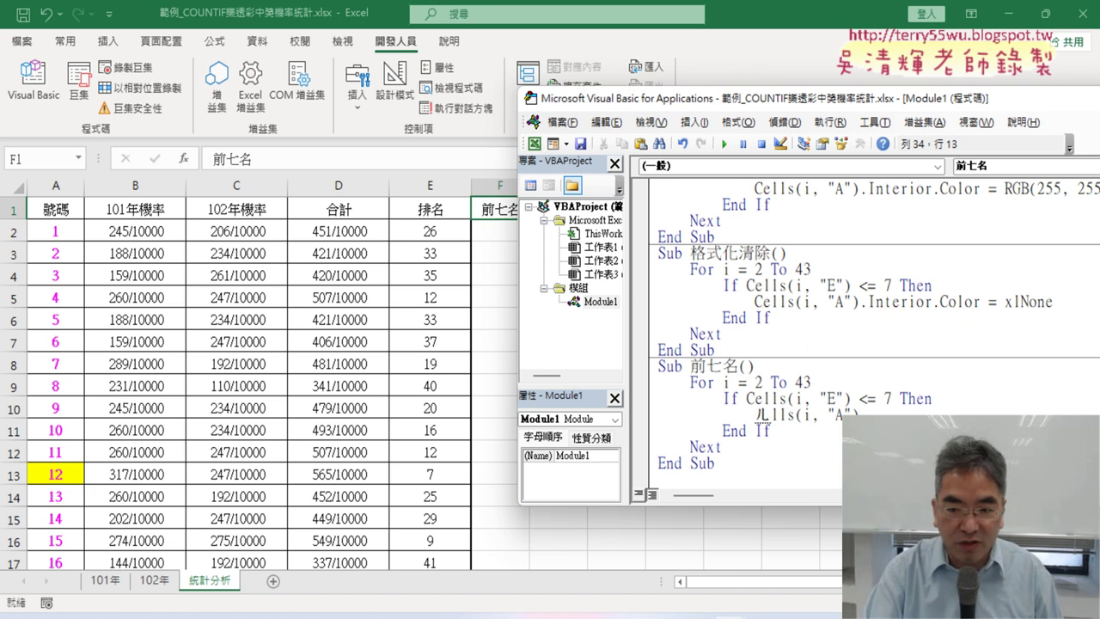
text(=)
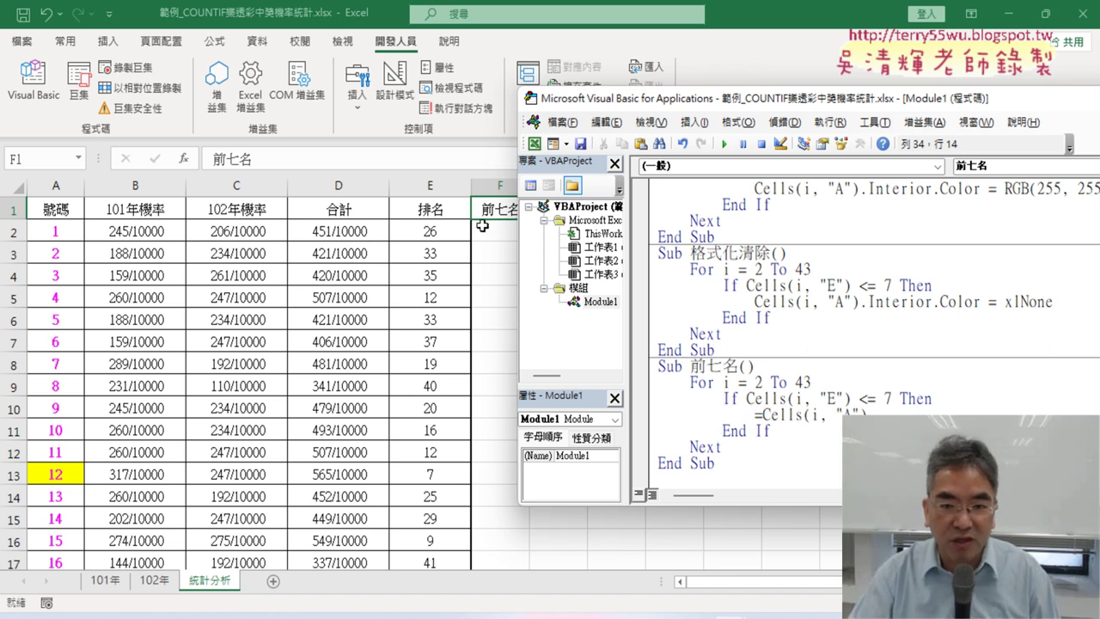
drag(869, 413, 772, 415)
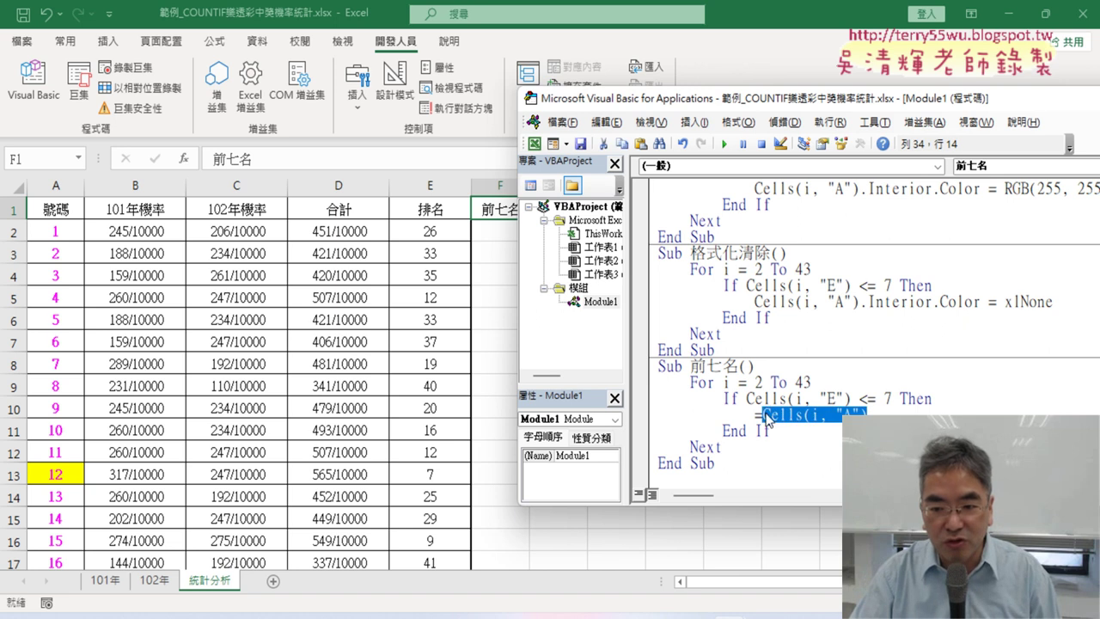
key(ctrl+c)
click(755, 415)
key(ctrl+v)
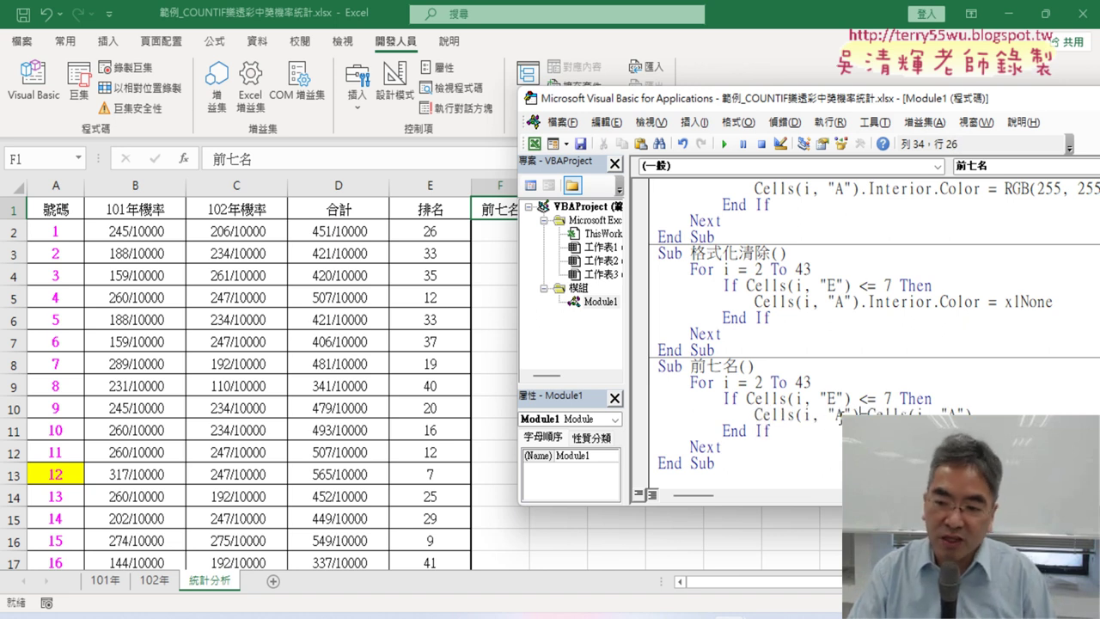
double_click(839, 415)
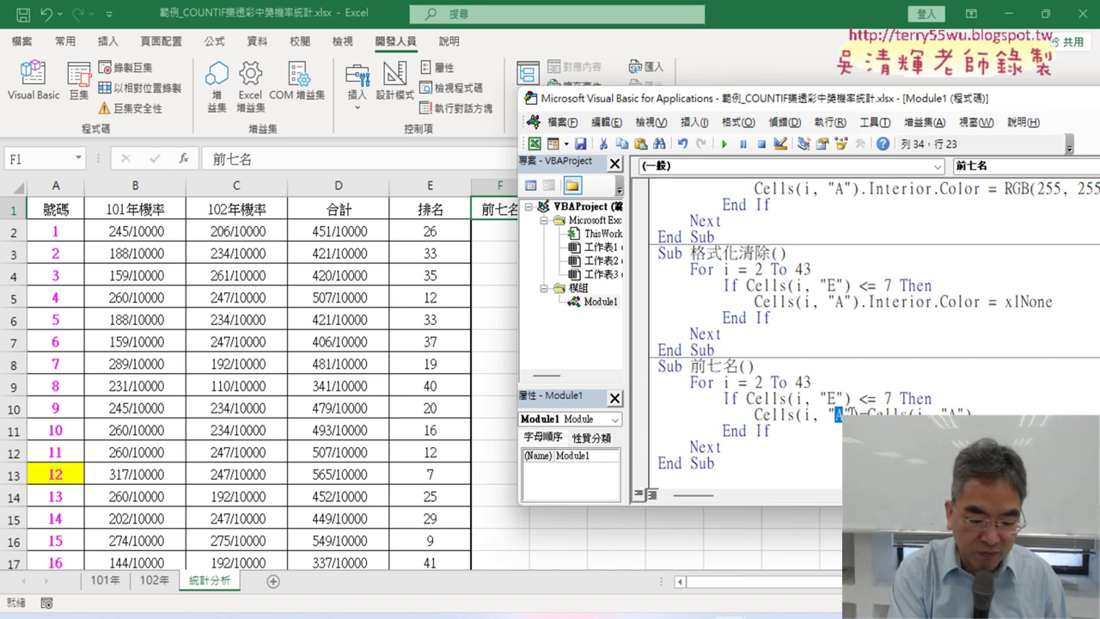
text(F)
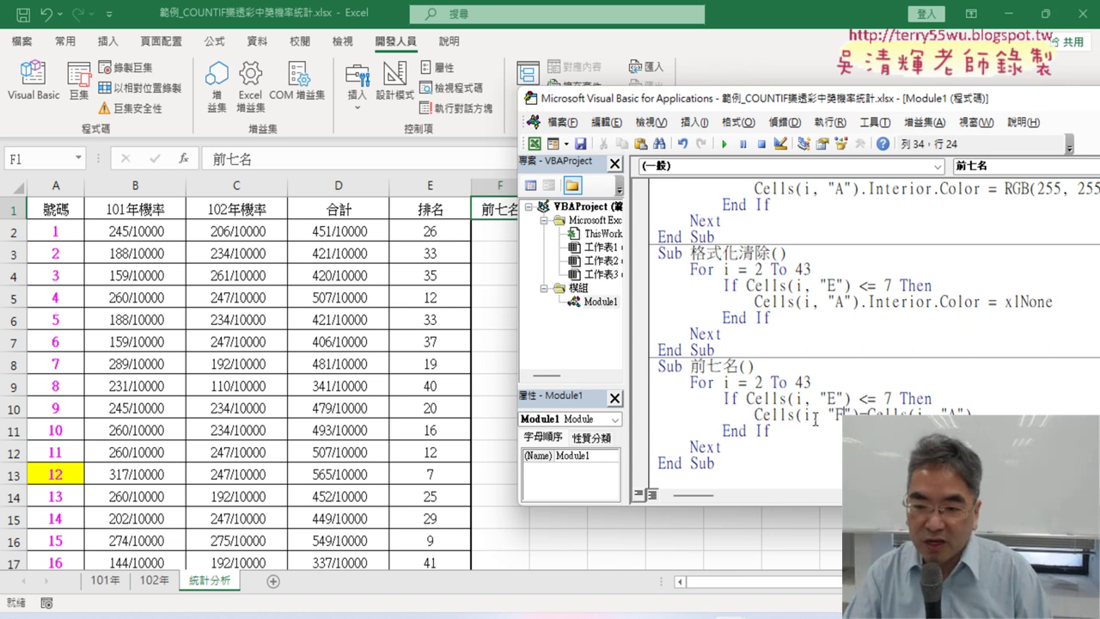
double_click(810, 416)
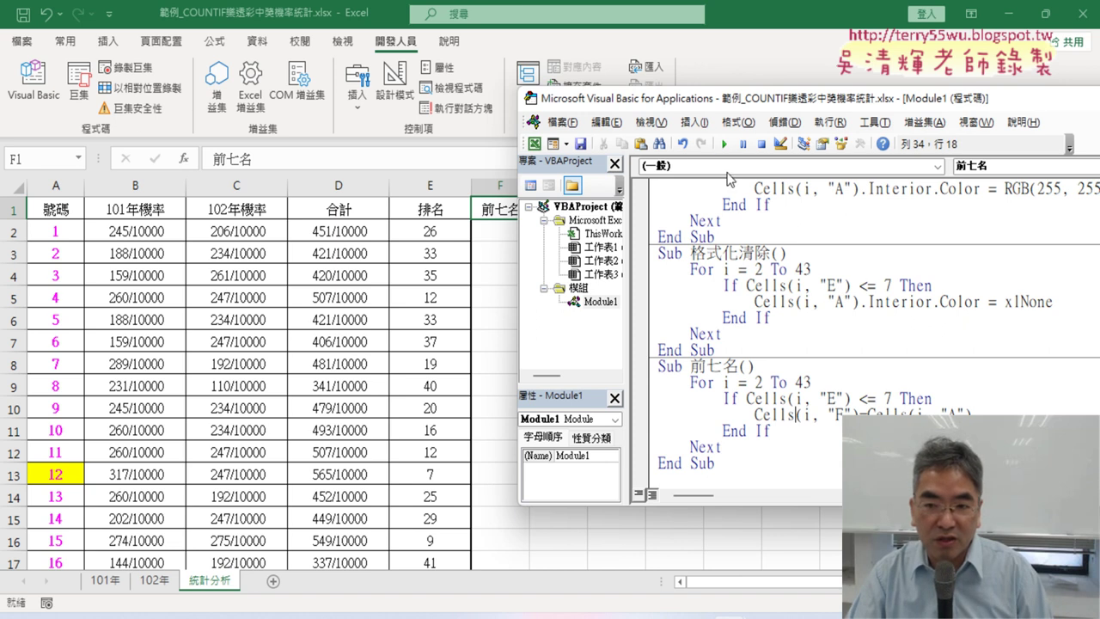
click(725, 143)
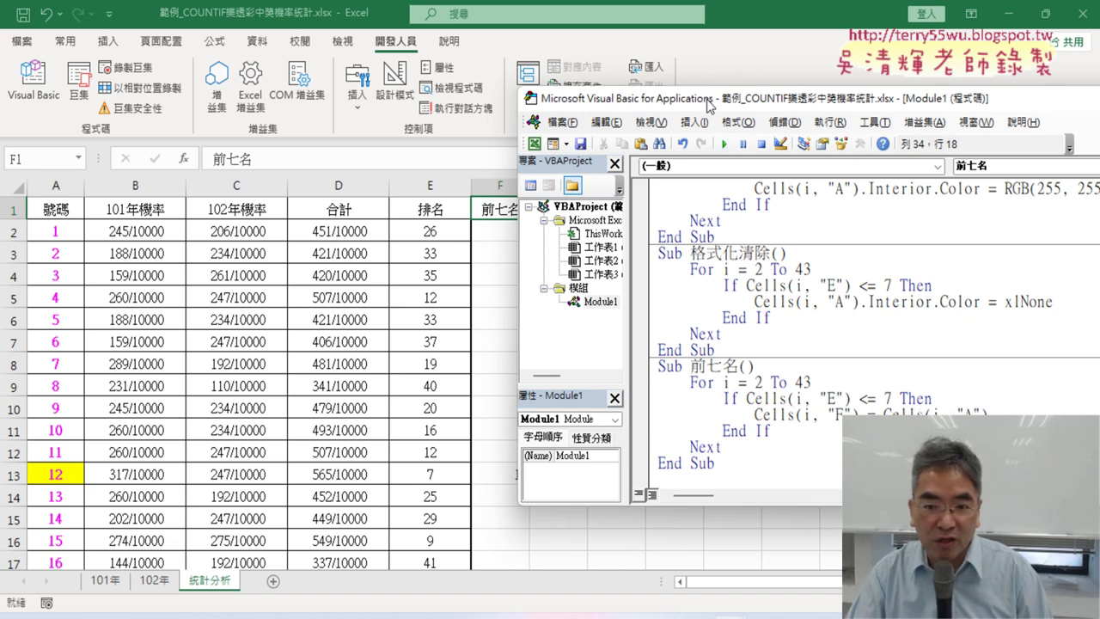
- Check the top-seven numbers in column F, then drag the VBA window left to show the full code
drag(710, 104, 825, 108)
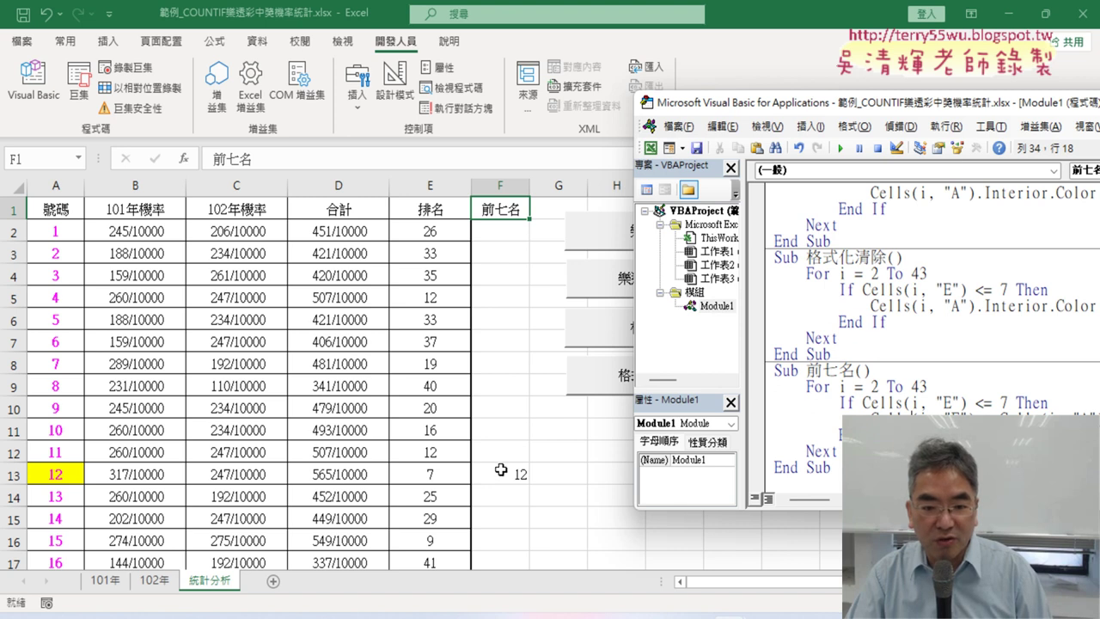
scroll(501, 469, down, 6)
scroll(502, 466, down, 3)
scroll(502, 438, down, 1)
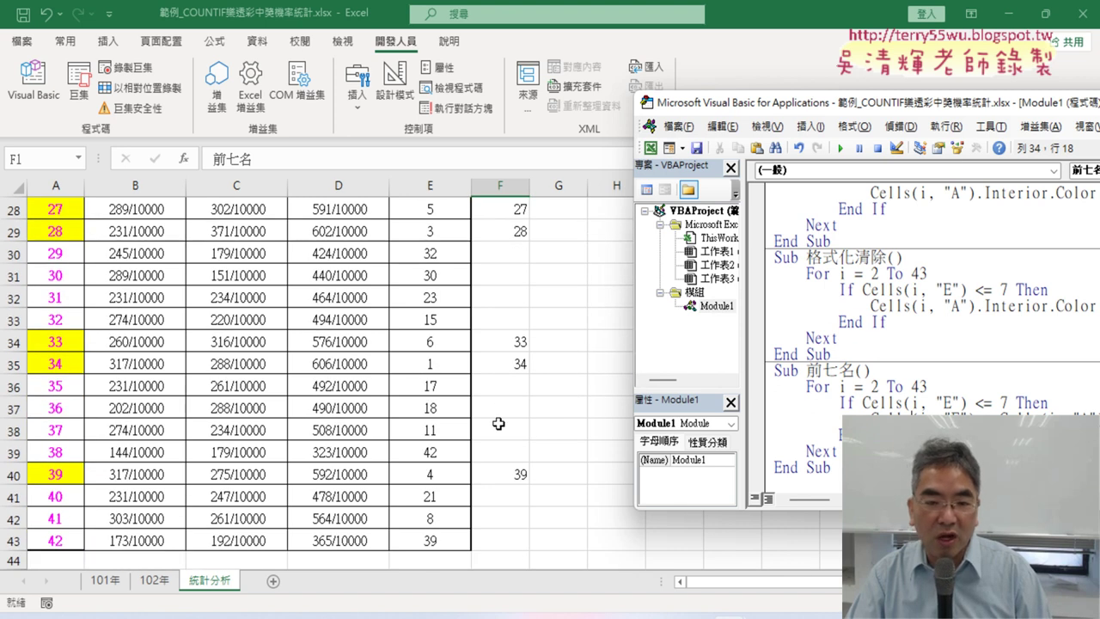
scroll(499, 423, up, 6)
scroll(499, 423, up, 3)
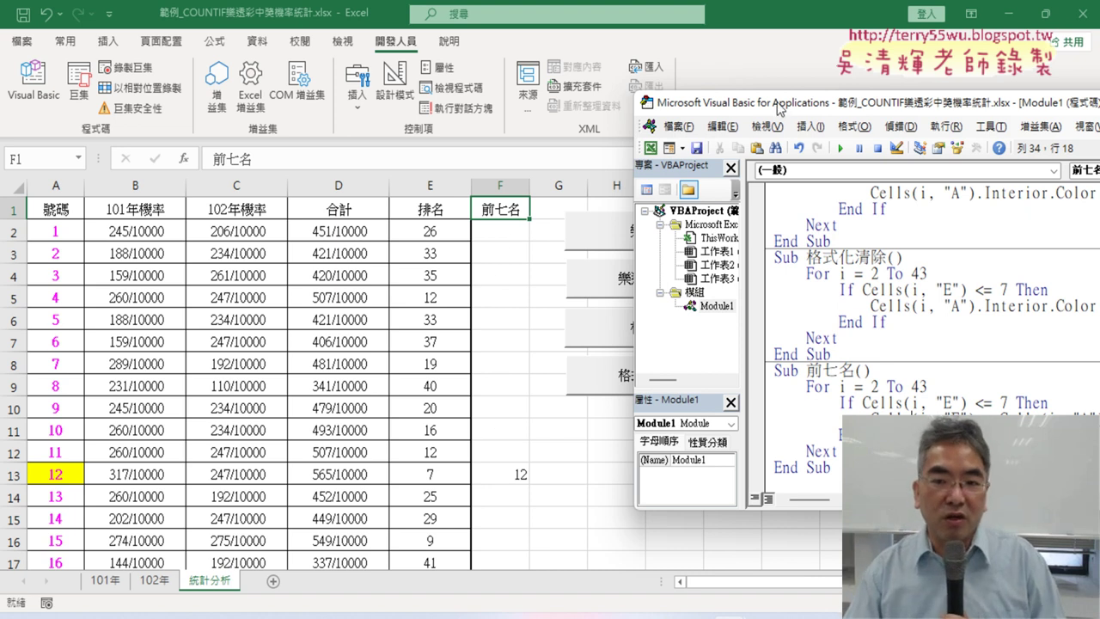
drag(780, 109, 374, 103)
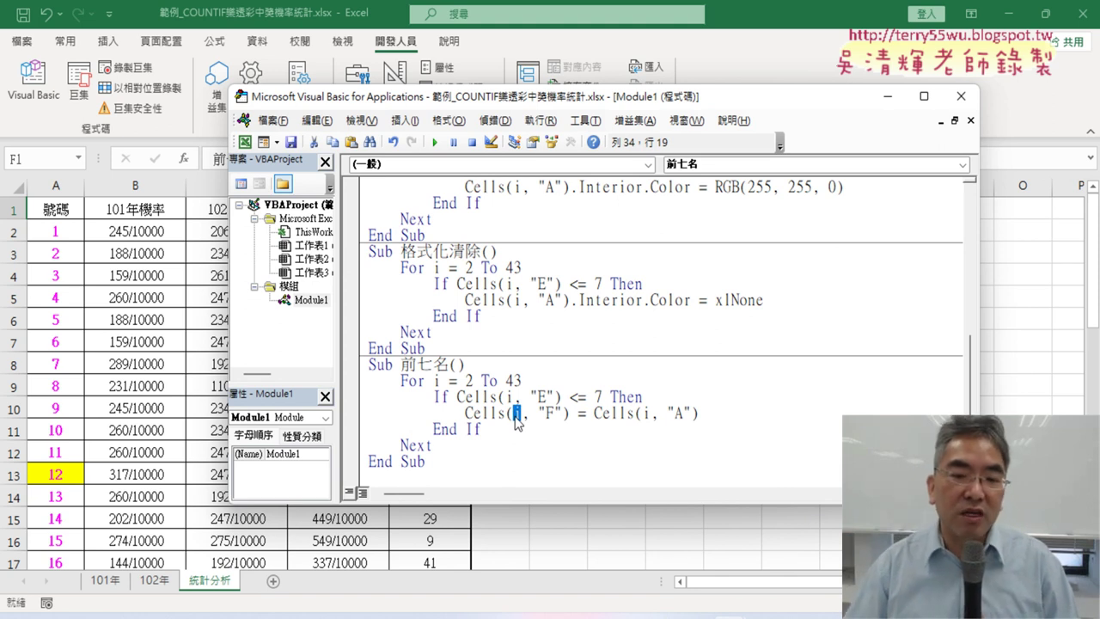
- Add a k = 2 line under Sub 前七名() and change the target to Cells(k, "F")
key(F5)
drag(578, 107, 885, 129)
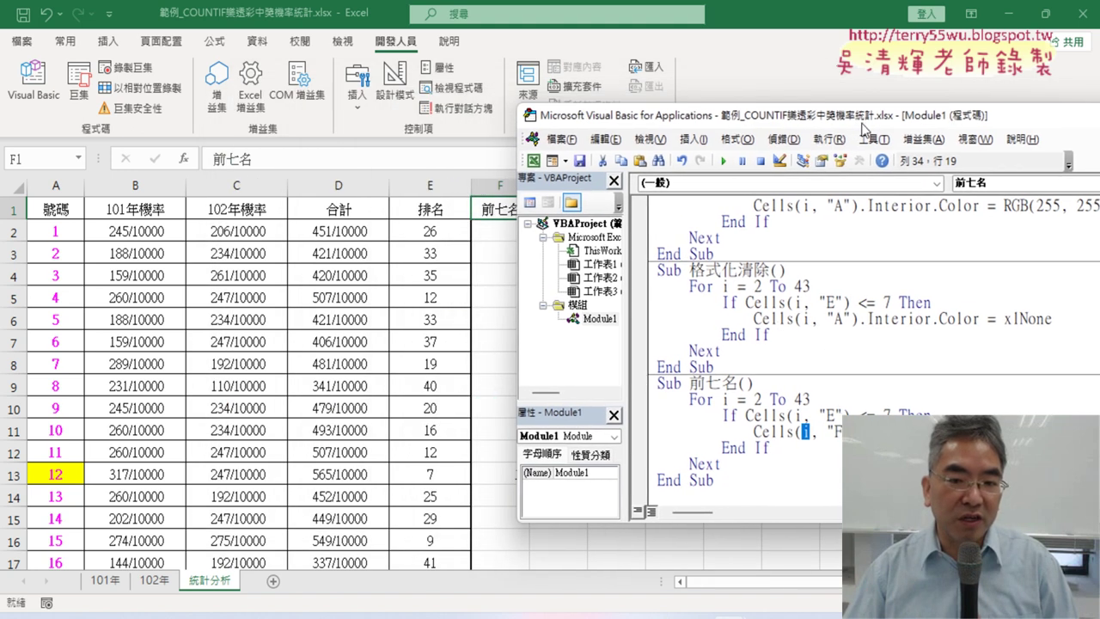
click(808, 388)
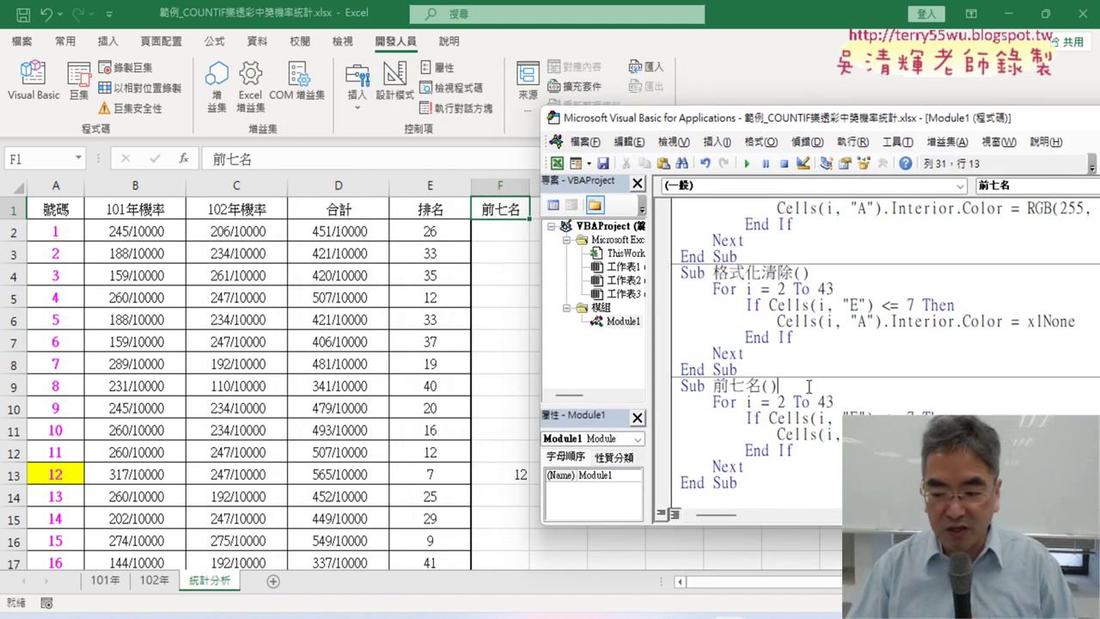
key(Return)
text(k)
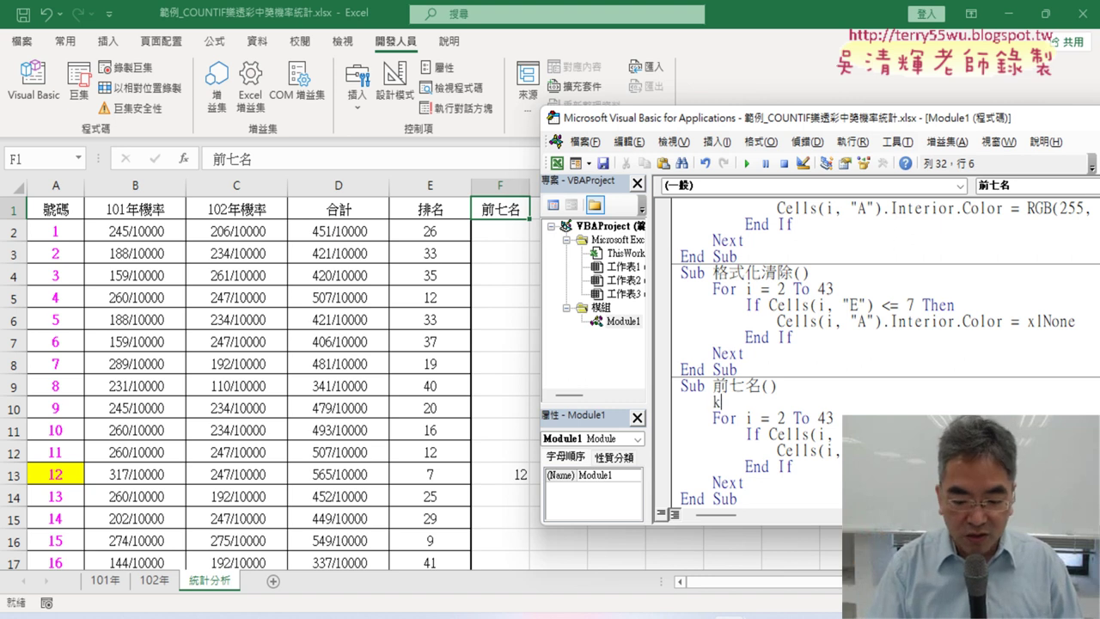
text(=2)
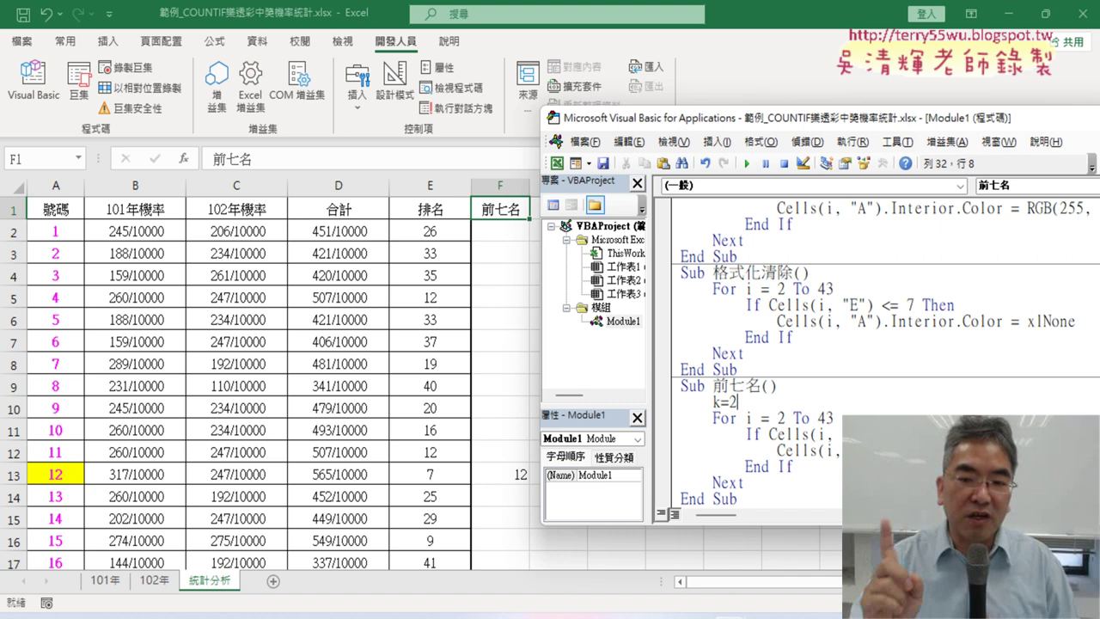
double_click(733, 404)
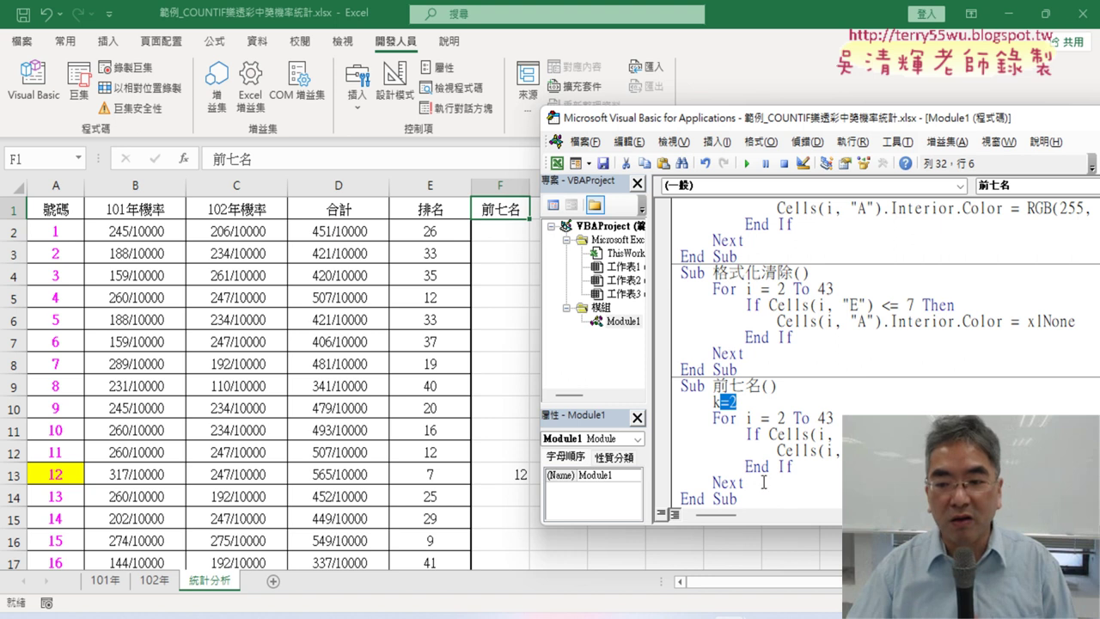
click(834, 451)
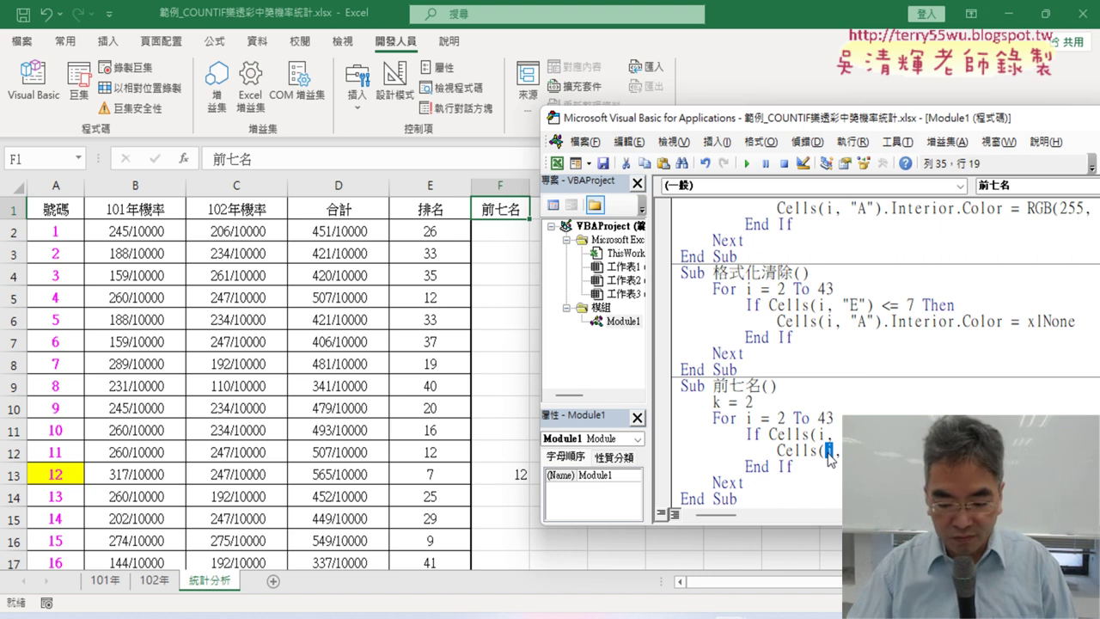
text(k)
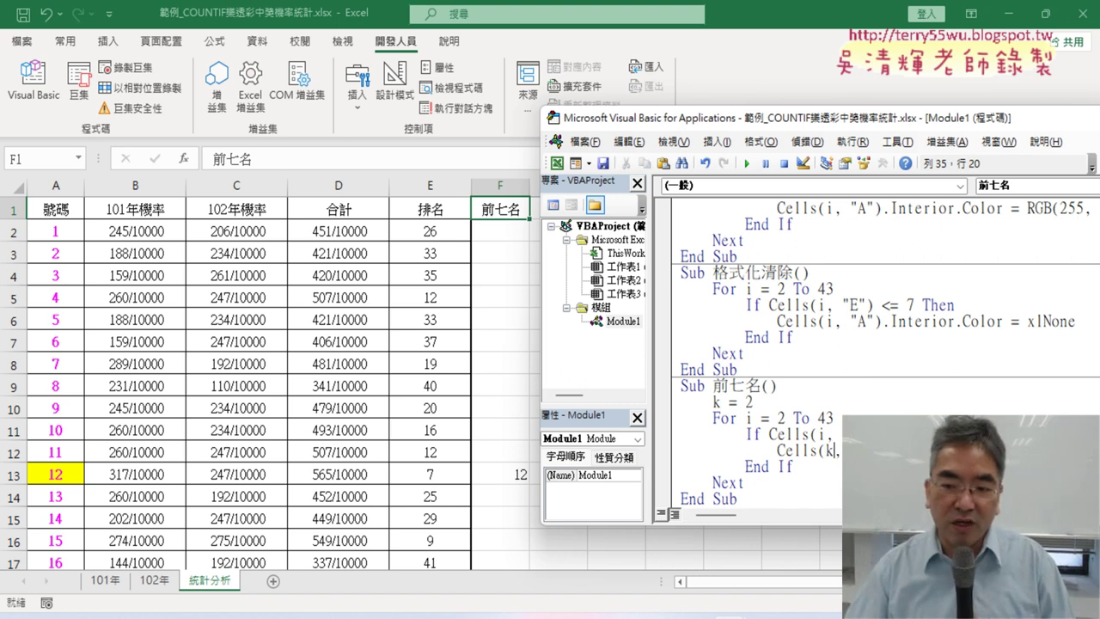
- Run 前七名, which puts only 39 in F2, then add a k=k+1 line after the column F assignment
click(747, 164)
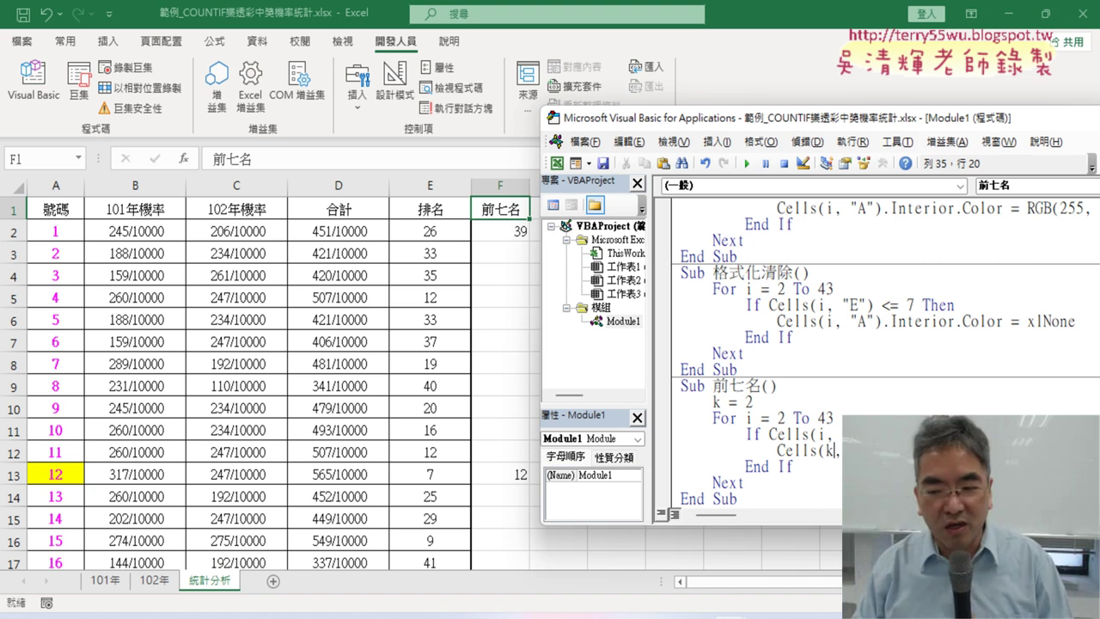
key(Return)
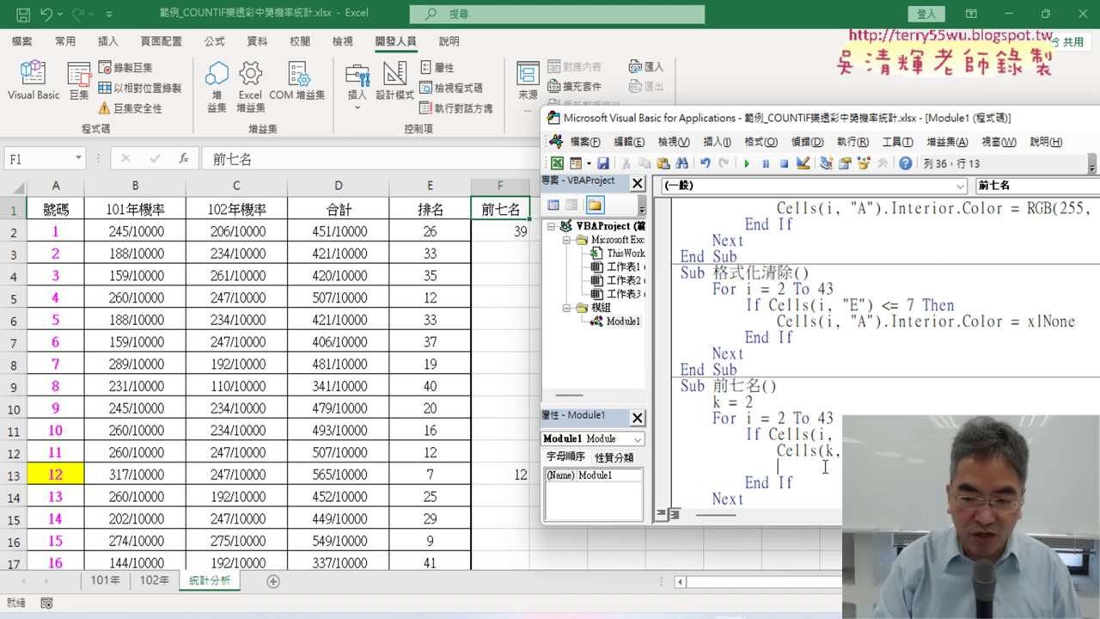
text(k=k+)
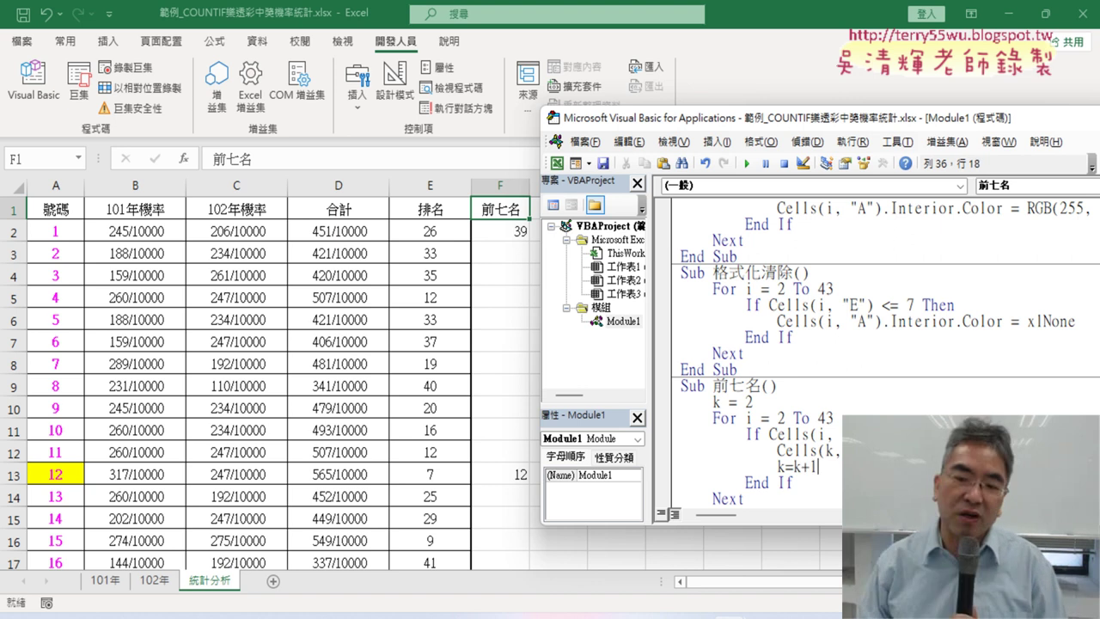
text(1)
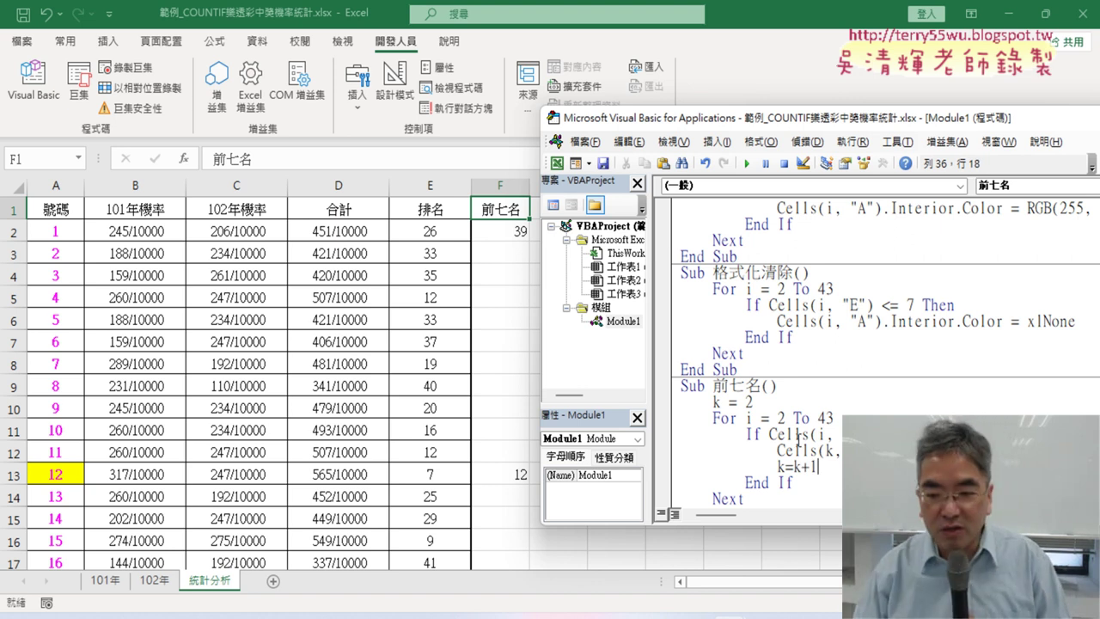
- Leave the counter line so the editor reformats k+1 into k = k + 1
drag(817, 468, 792, 468)
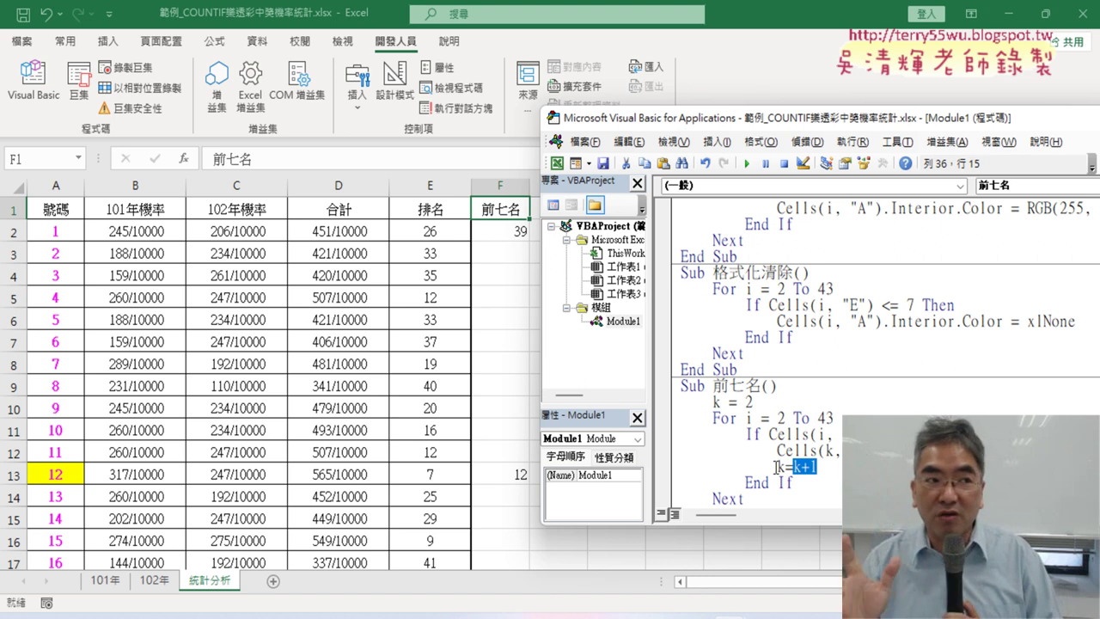
click(899, 450)
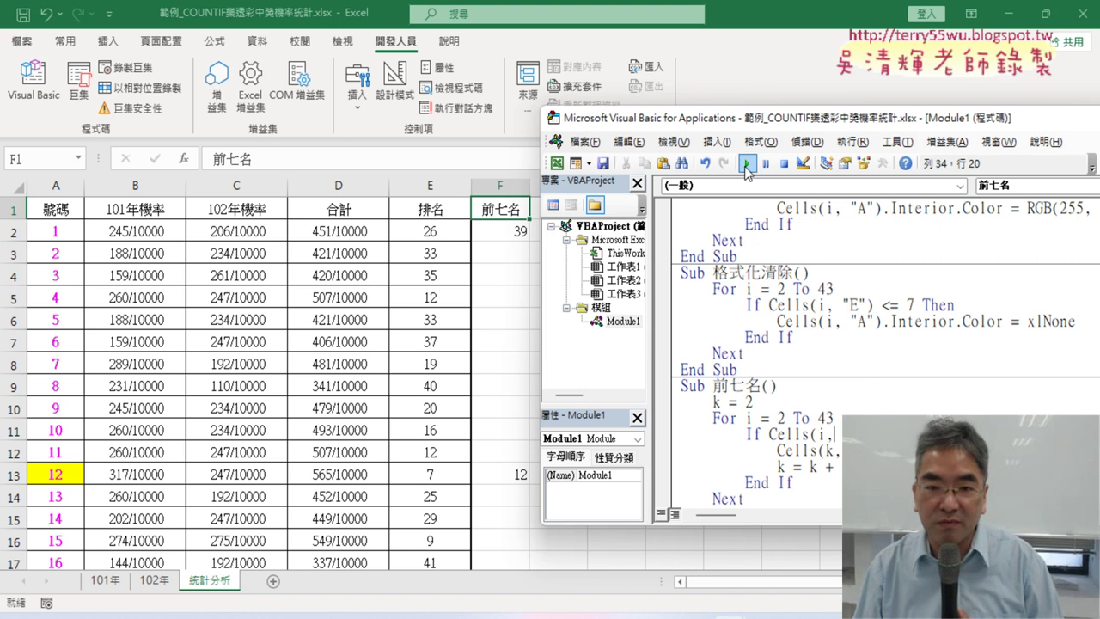
- Run 前七名 and confirm F2:F8 list 12, 21, 27, 28, 33, 34 and 39
click(746, 164)
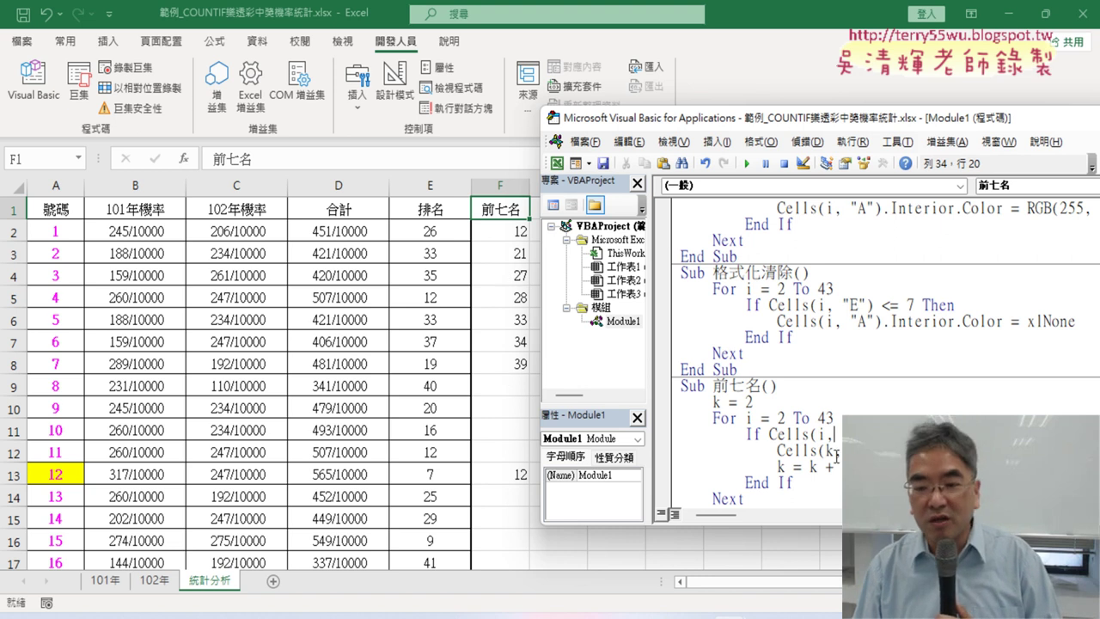
scroll(800, 464, down, 1)
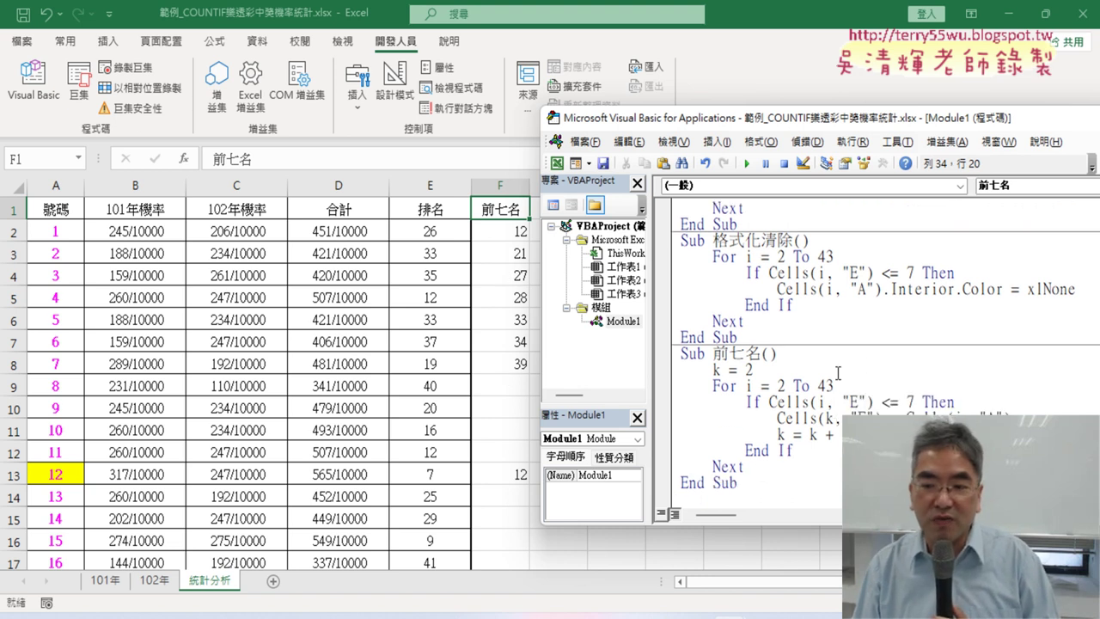
scroll(839, 292, up, 1)
scroll(839, 289, up, 1)
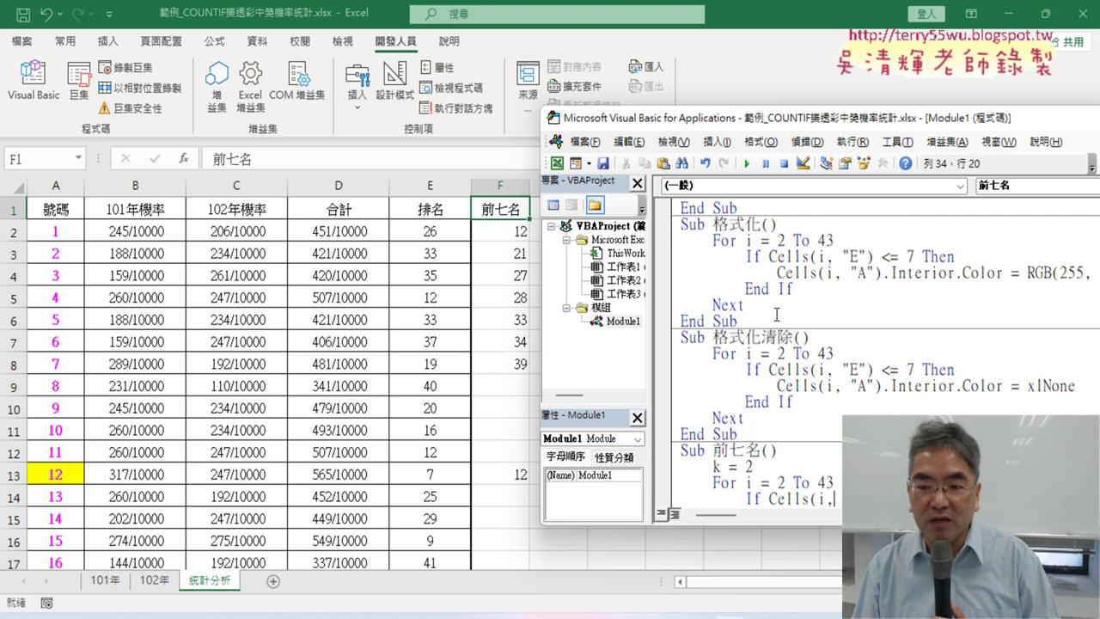
scroll(799, 438, down, 2)
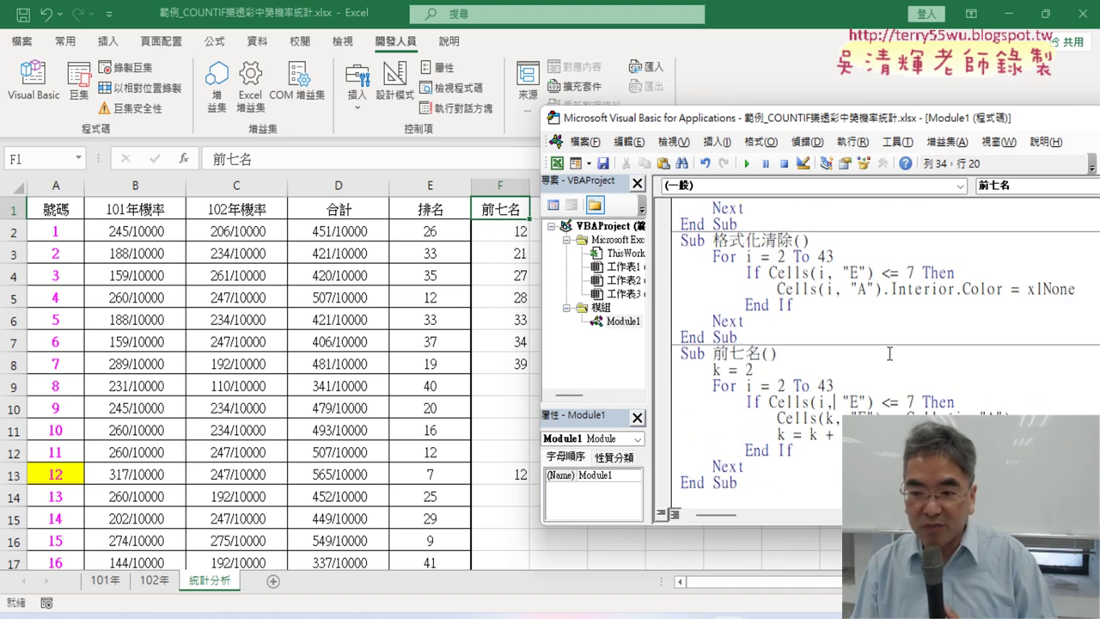
- Review the Cells(i, "A"), k = 2 and k + 1 parts of the code, then select the Sub 前七名 header
drag(883, 289, 800, 289)
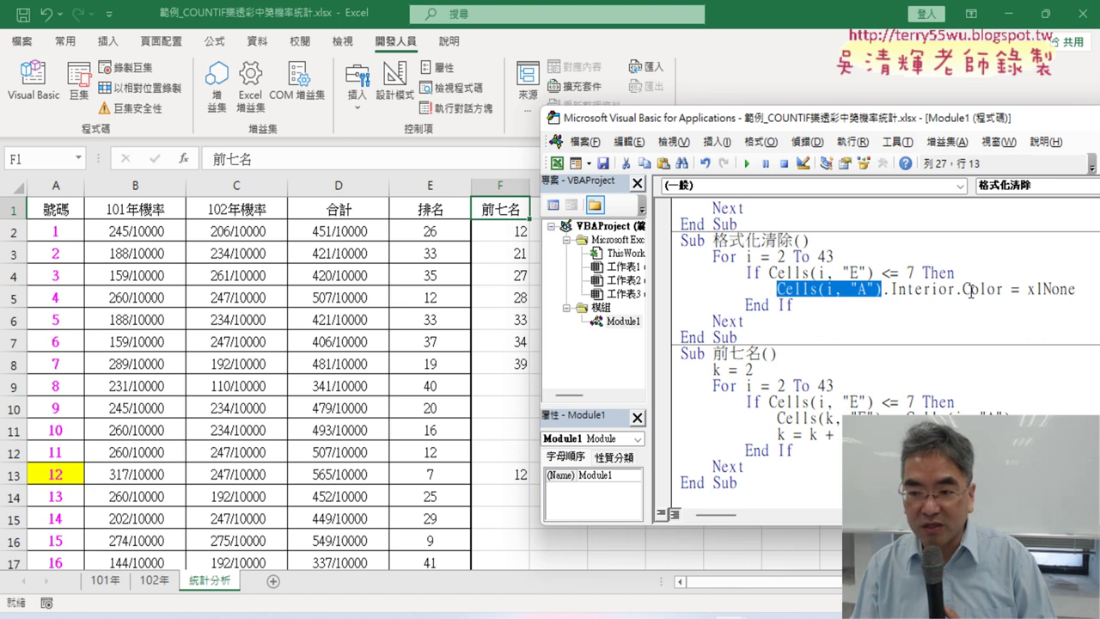
drag(1038, 414, 904, 415)
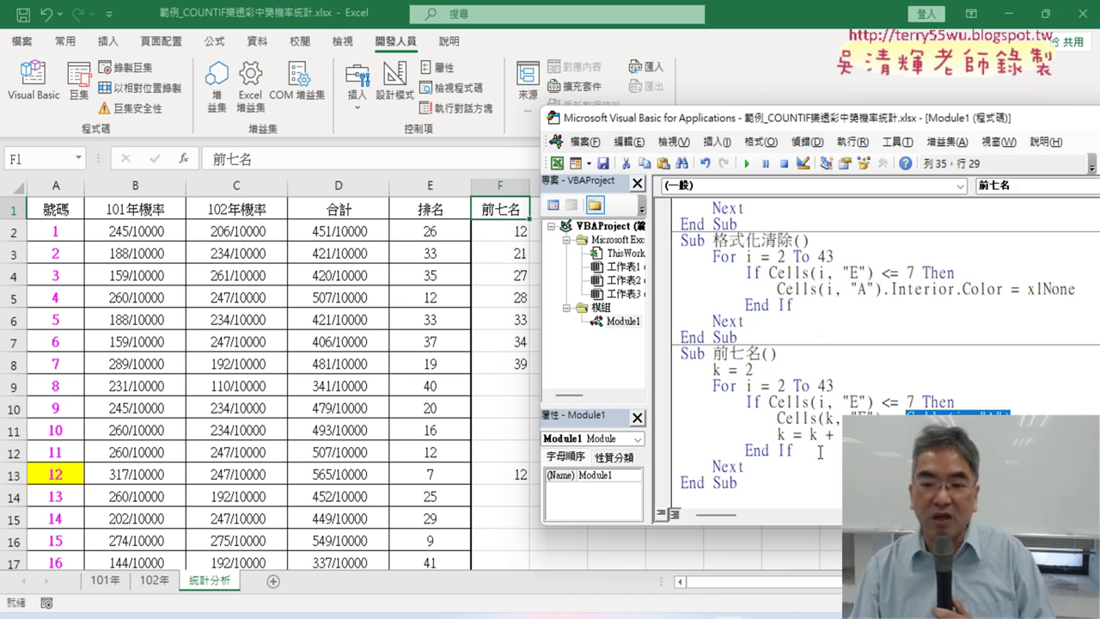
drag(753, 369, 712, 370)
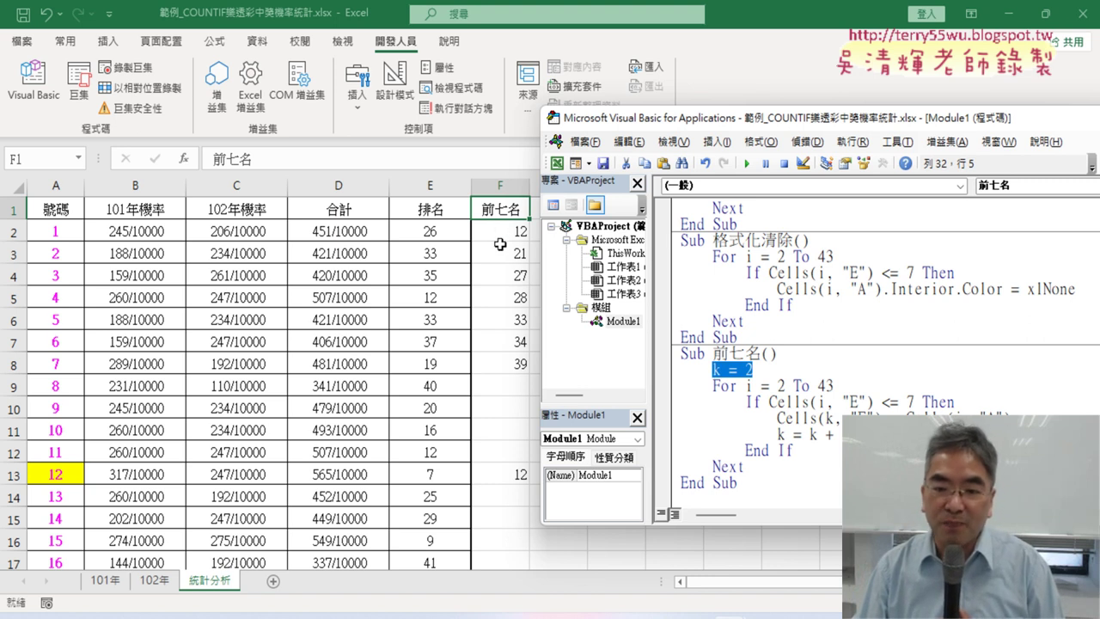
drag(841, 435, 815, 435)
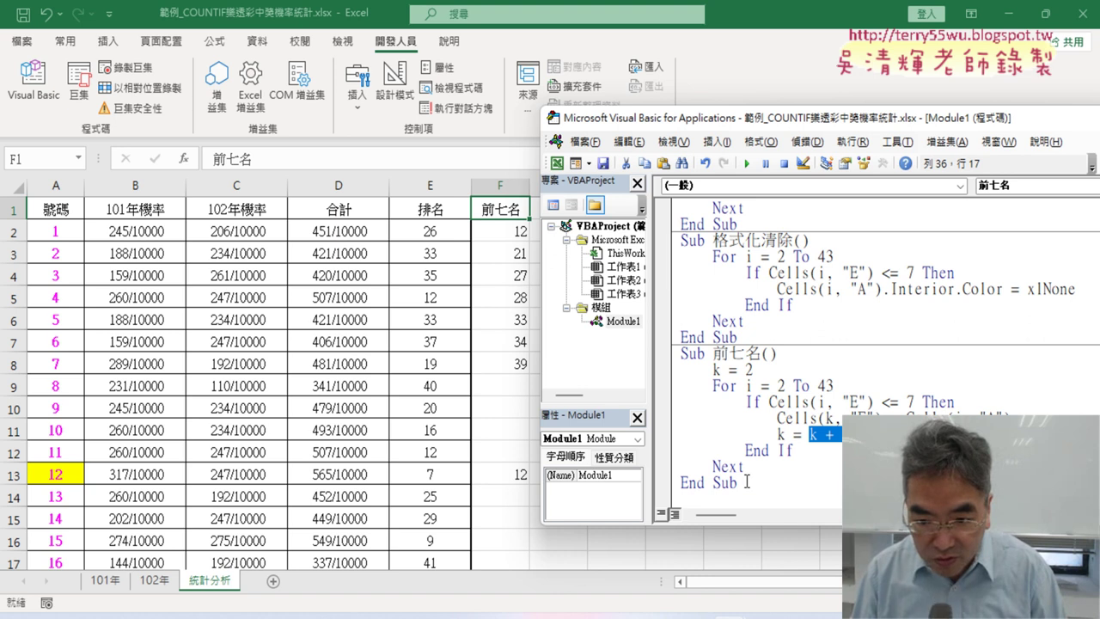
drag(683, 353, 762, 353)
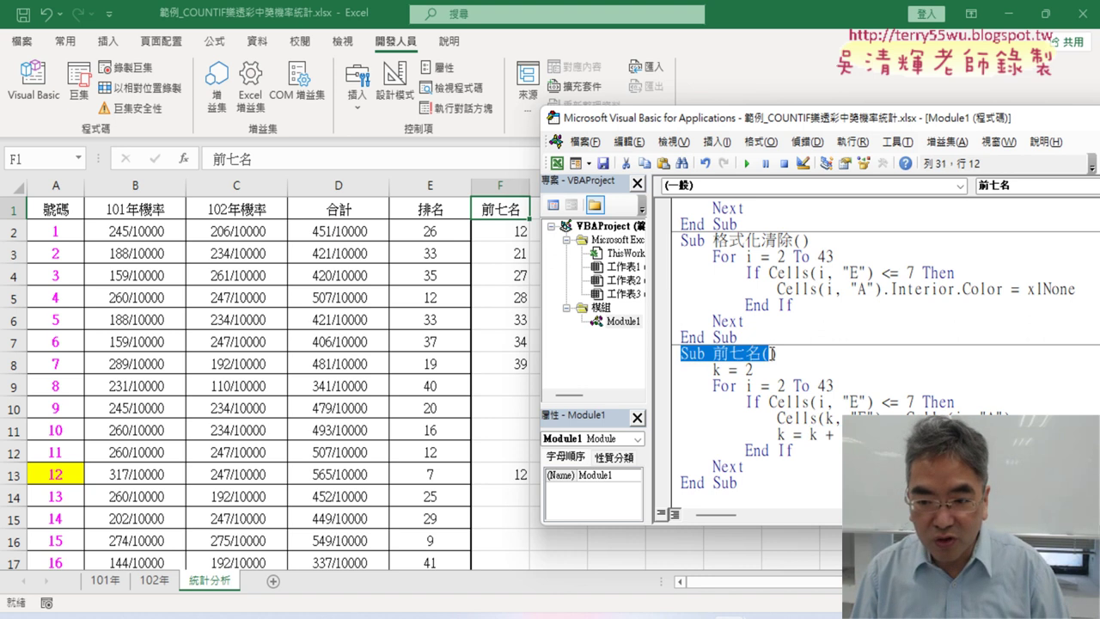
- Paste the header below End Sub and extend it to a new Sub 前七名清除 procedure
key(ctrl+c)
click(714, 496)
key(ctrl+v)
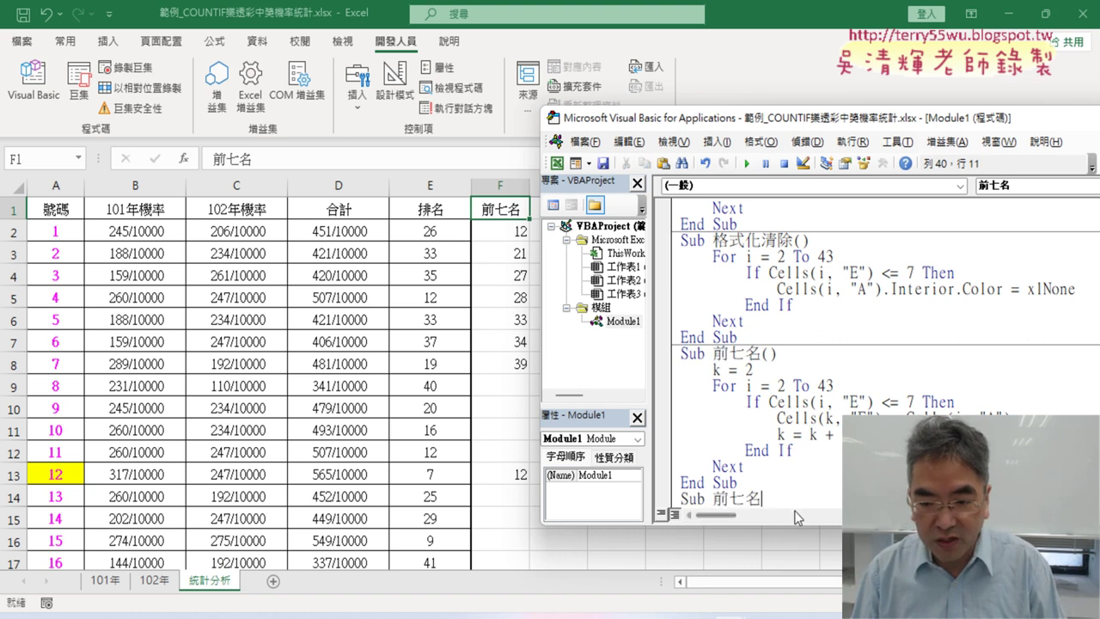
text(e7)
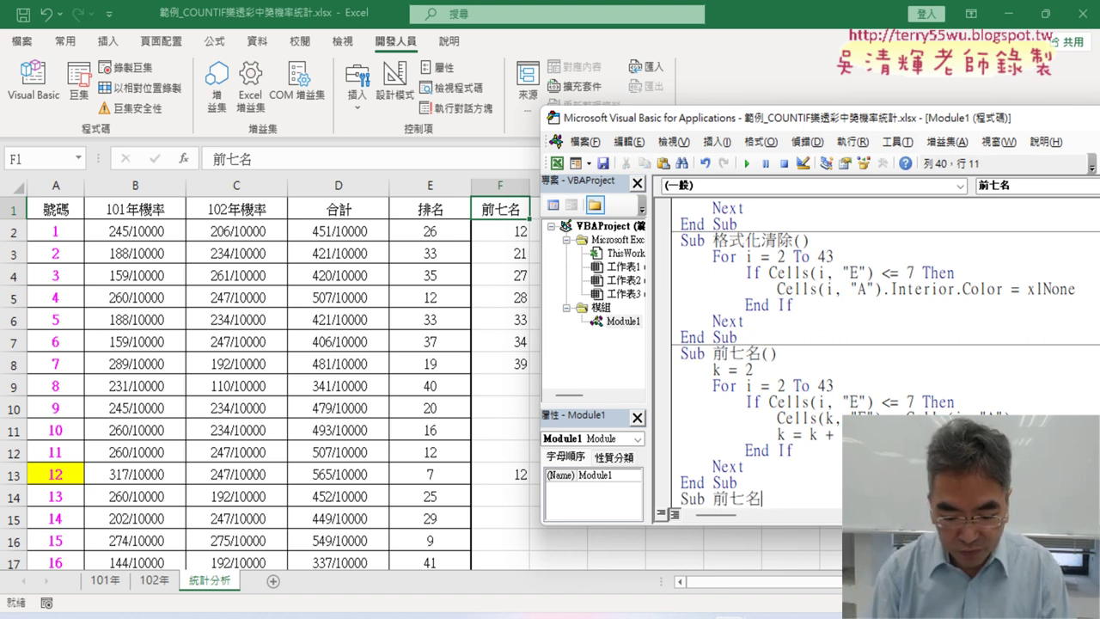
text(清除)
key(Return)
key(Return)
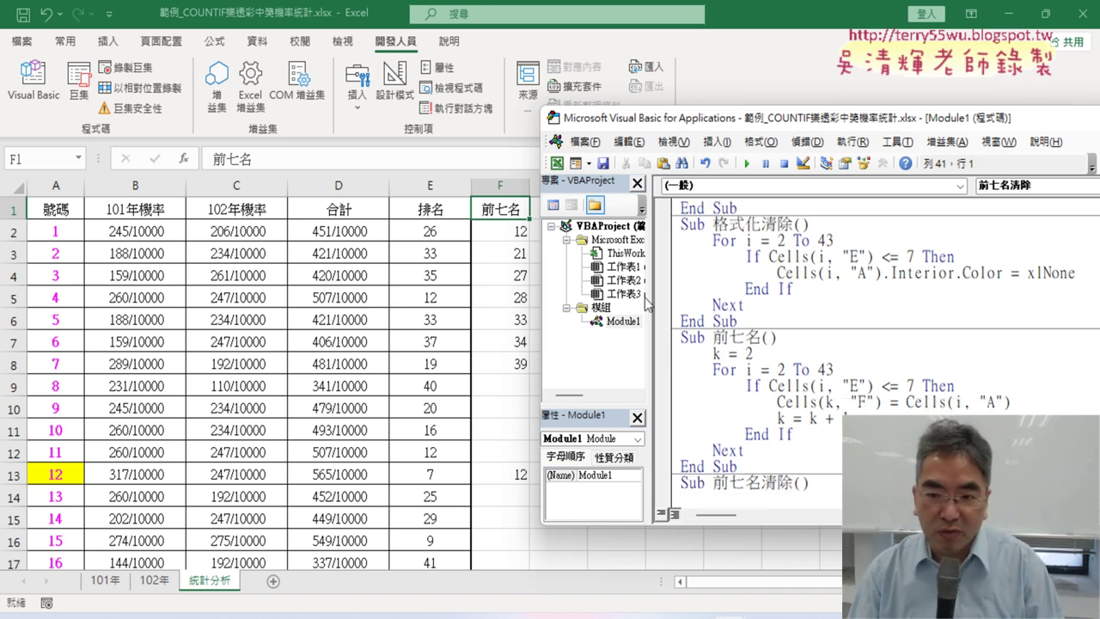
- Copy the For…Next clearing loop from 樂透彩清除 into 前七名清除
scroll(784, 269, up, 3)
scroll(784, 269, up, 3)
scroll(784, 269, up, 1)
scroll(784, 269, up, 1)
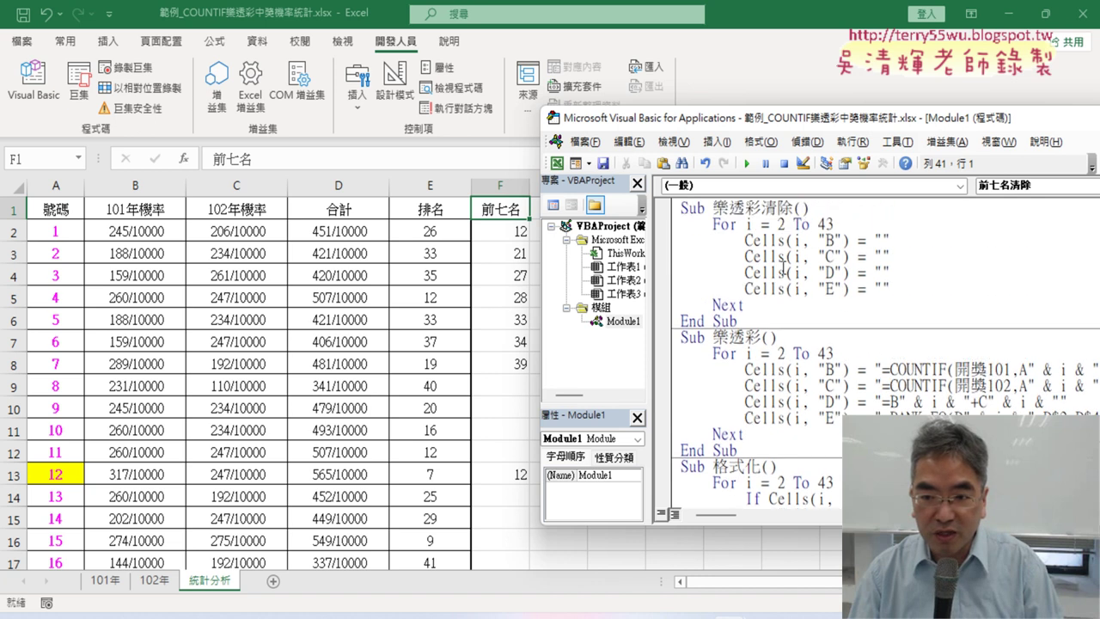
drag(746, 308, 675, 226)
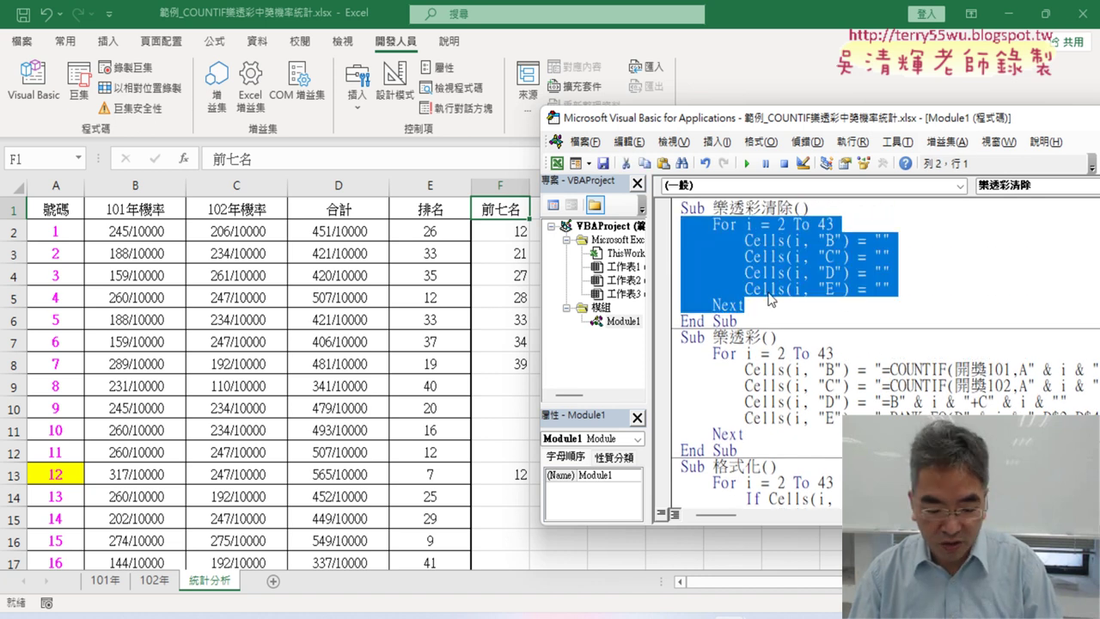
key(ctrl+c)
scroll(813, 408, down, 10)
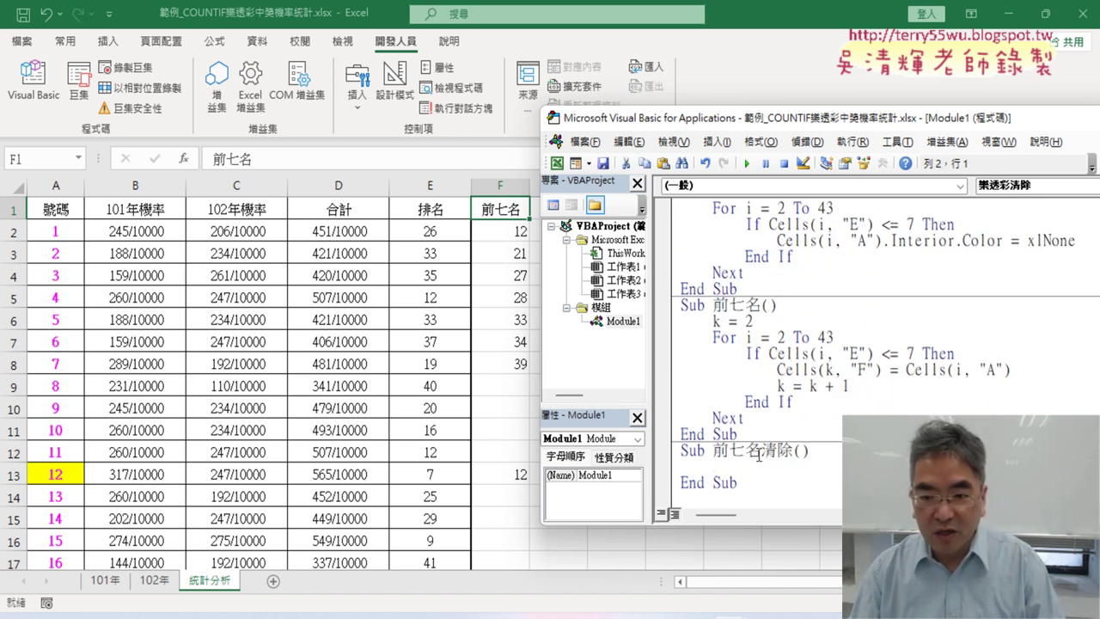
click(749, 464)
key(ctrl+v)
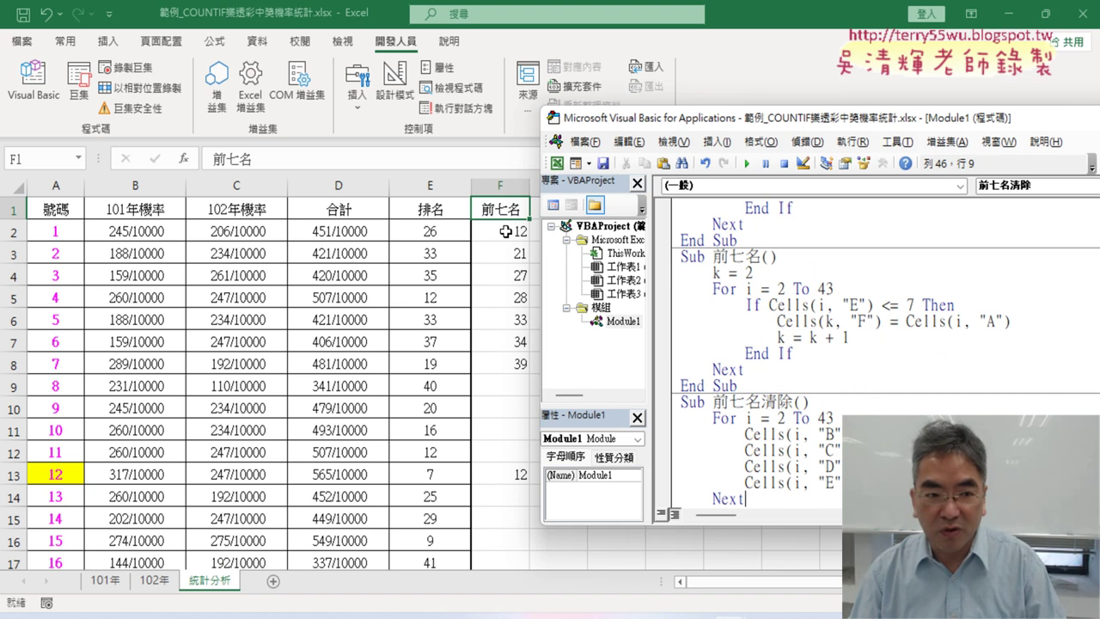
- Change the loop end from 43 to 8, delete the C, D and E lines, and clear column F instead of B
double_click(823, 418)
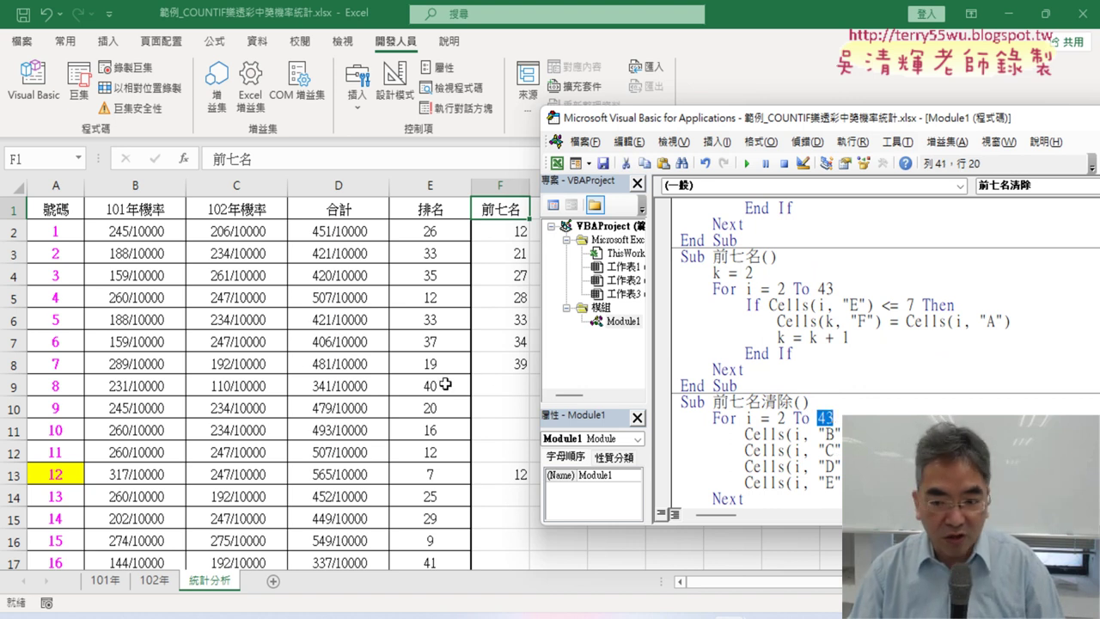
text(8)
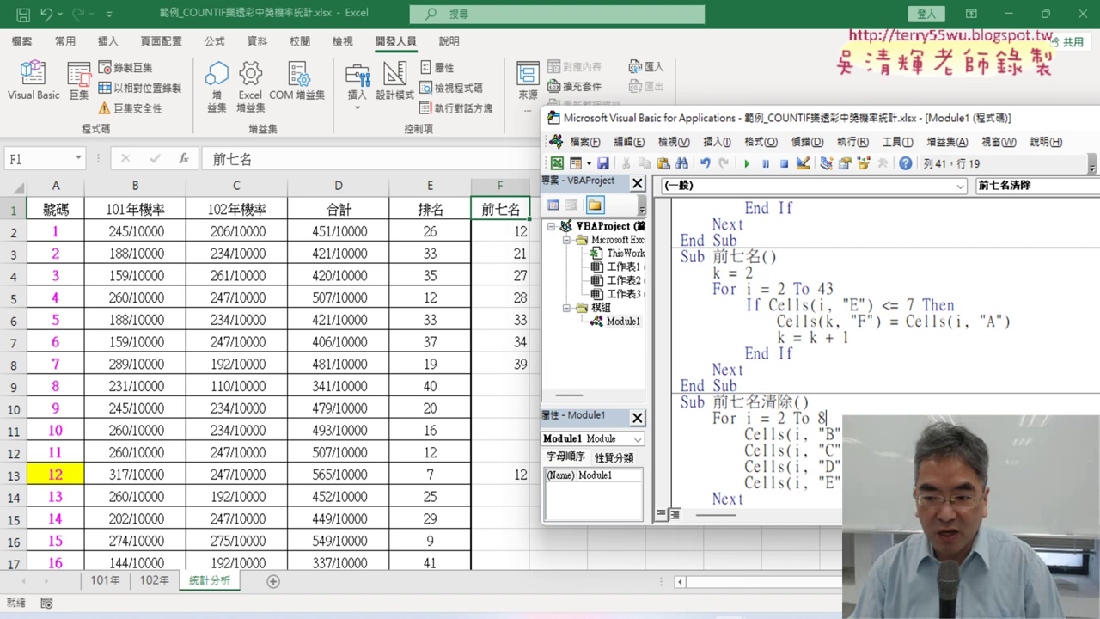
drag(838, 482, 671, 450)
key(Delete)
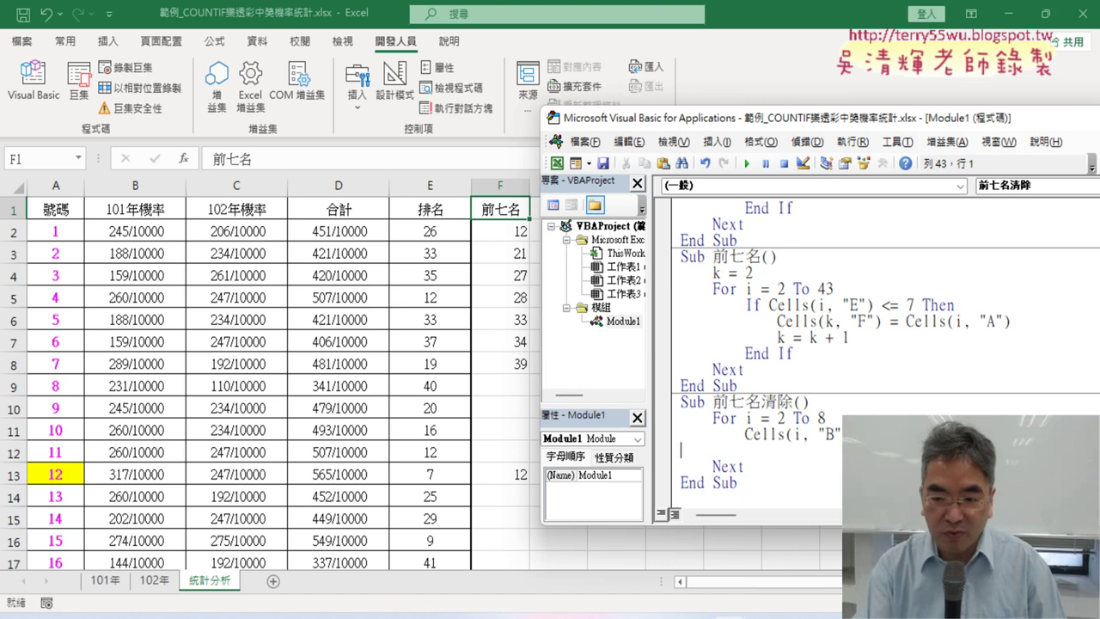
key(BackSpace)
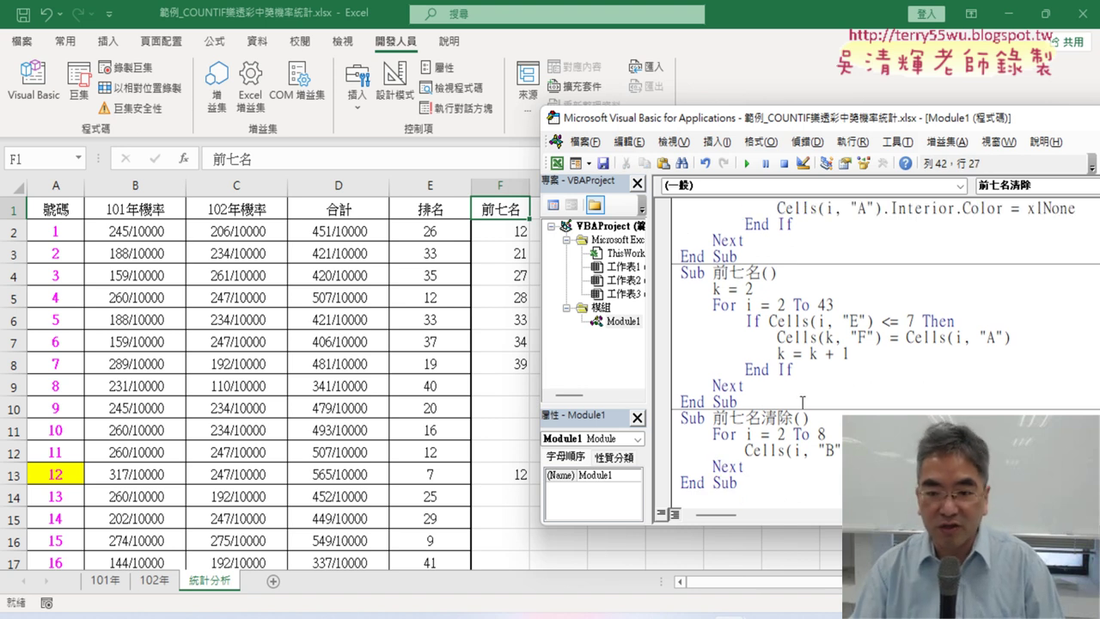
double_click(828, 450)
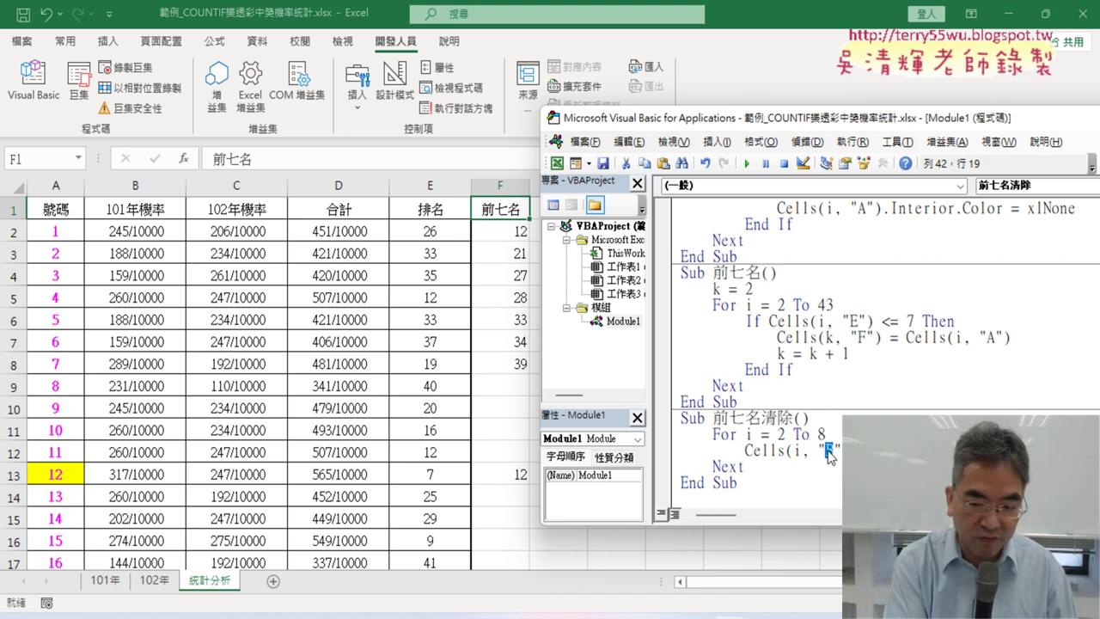
text(F)
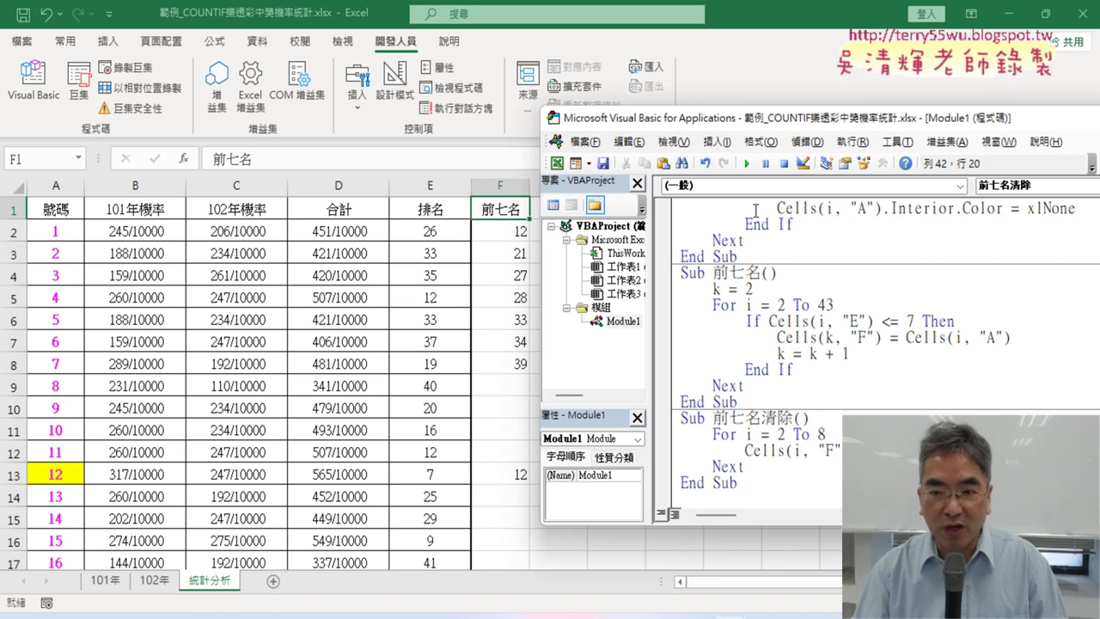
- Test by running 前七名清除, then 前七名 to refill F2:F8, then 前七名清除 again
click(746, 163)
click(771, 320)
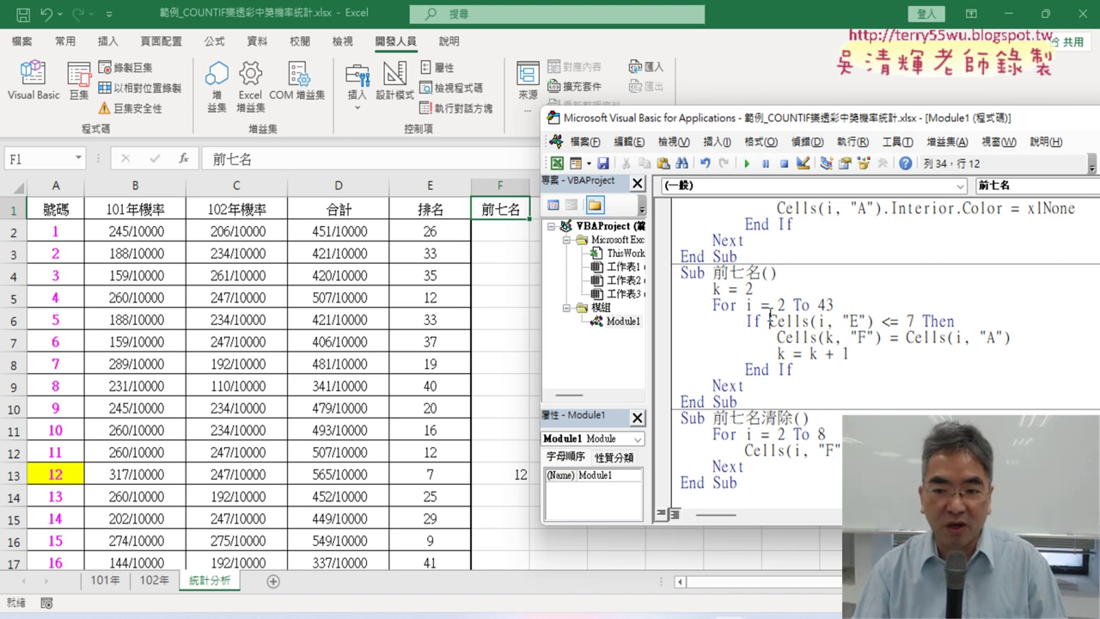
click(748, 164)
click(787, 447)
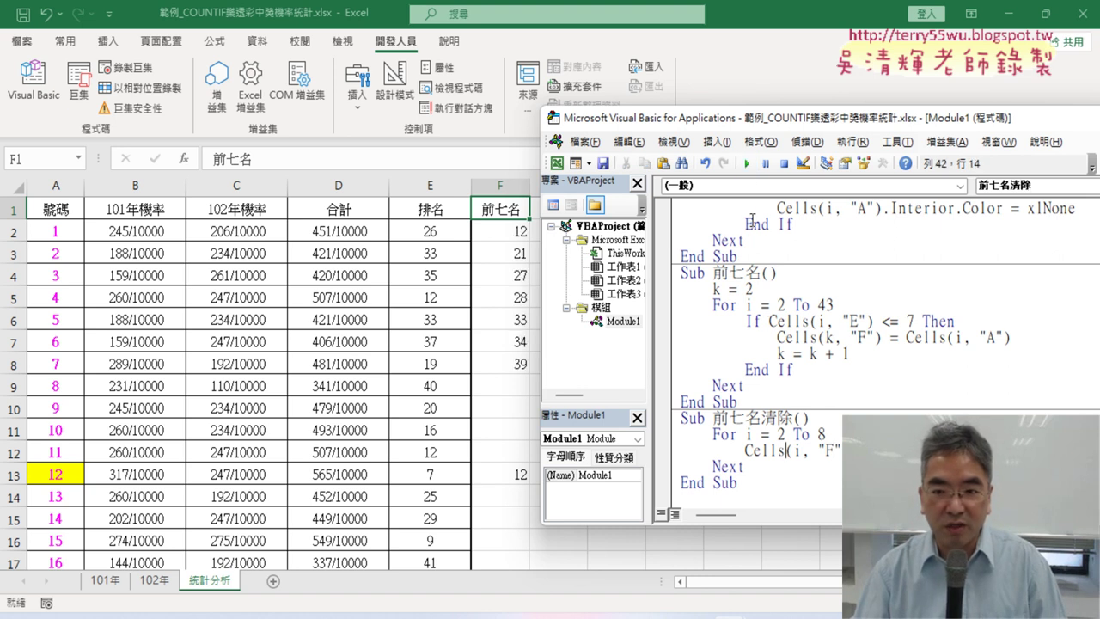
click(748, 163)
- Paste copies of the 格式化 and 格式化清除 buttons below the originals near cell G10
click(497, 319)
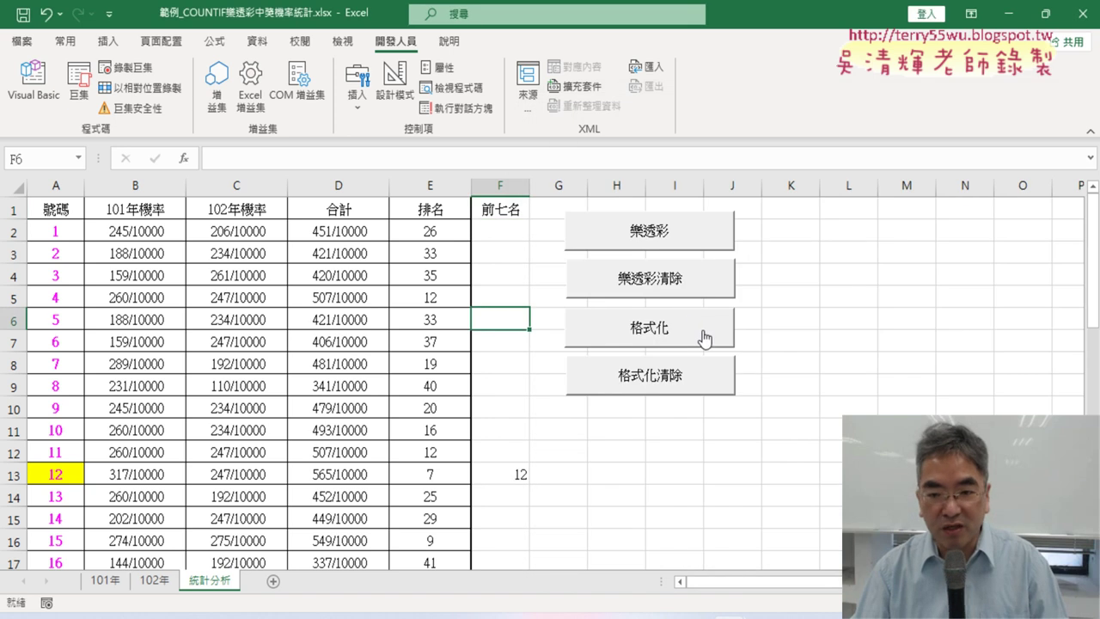
ctrl+click(702, 335)
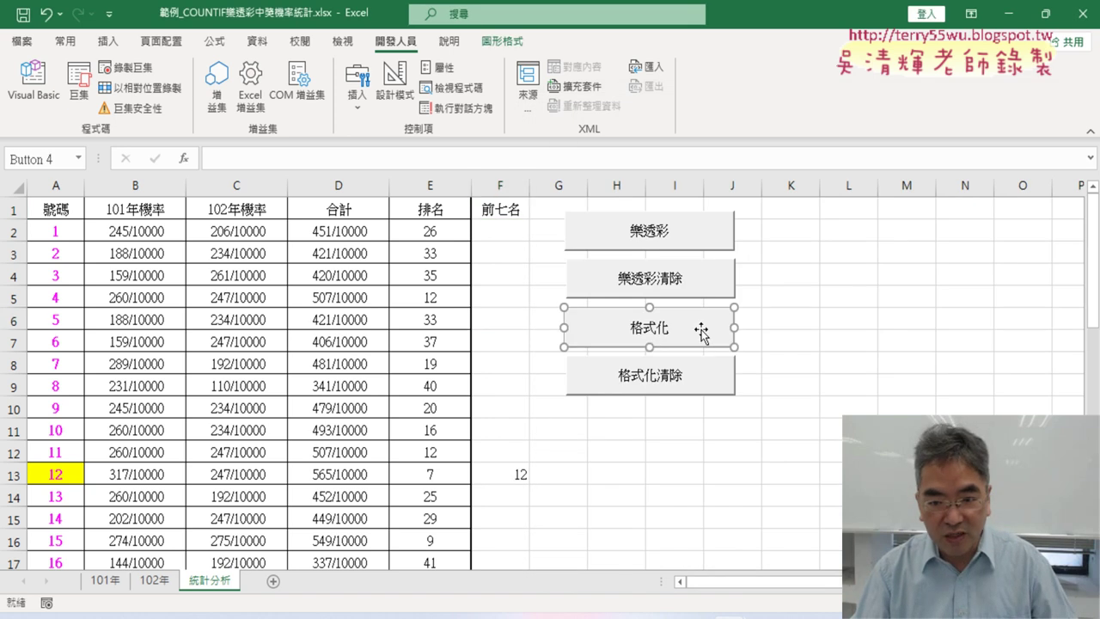
ctrl+click(689, 380)
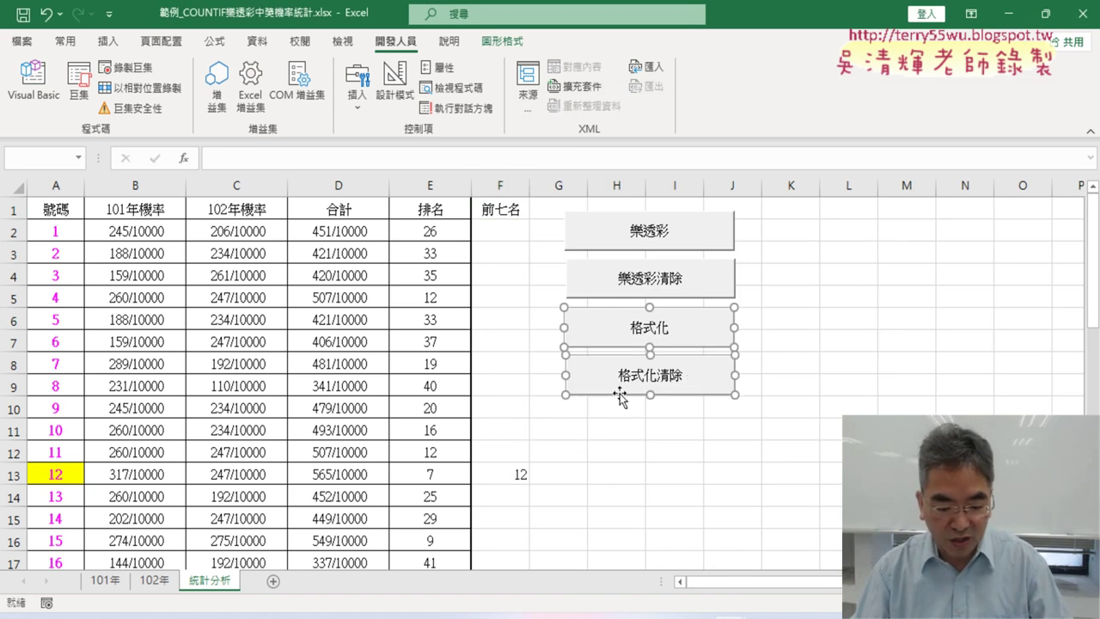
click(581, 409)
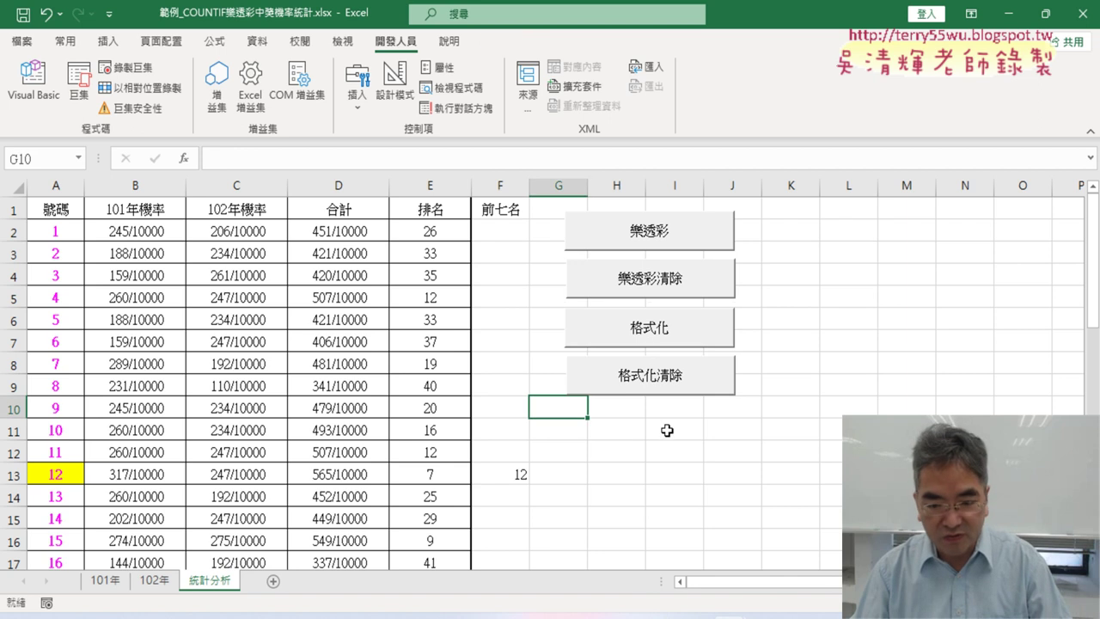
key(ctrl+v)
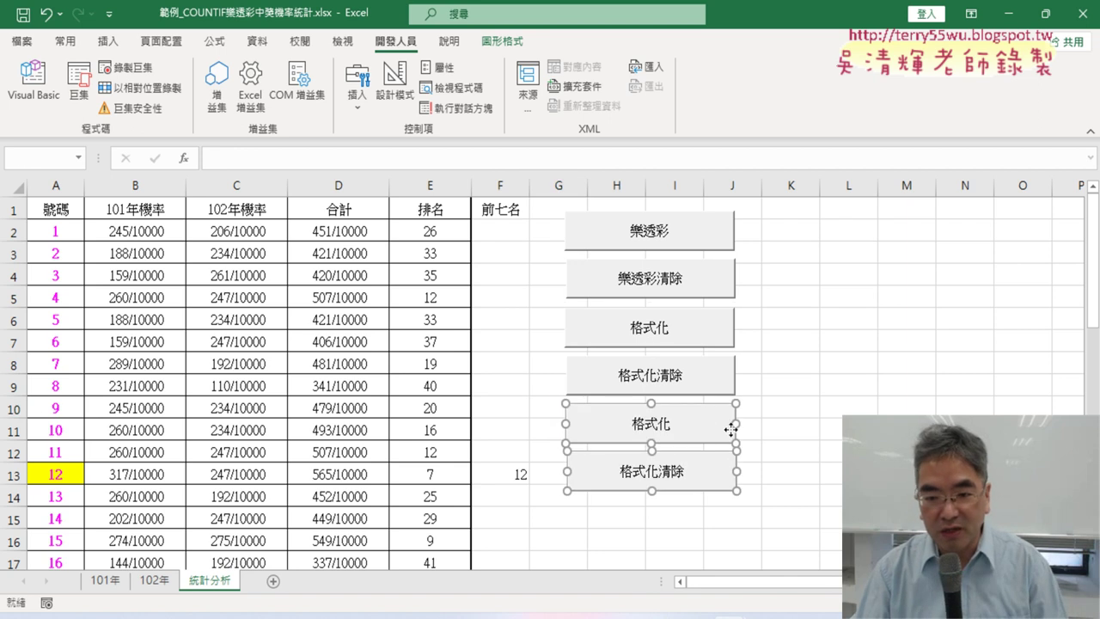
click(807, 428)
- Assign the 前七名 macro to the first copied button and caption it 前七名
right_click(708, 430)
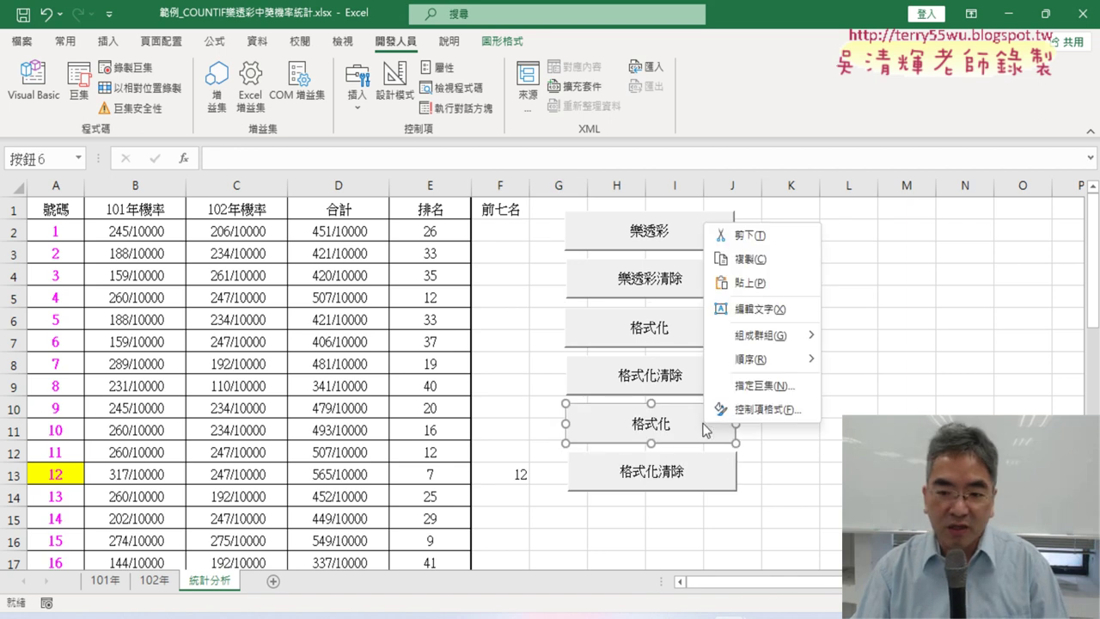
click(759, 386)
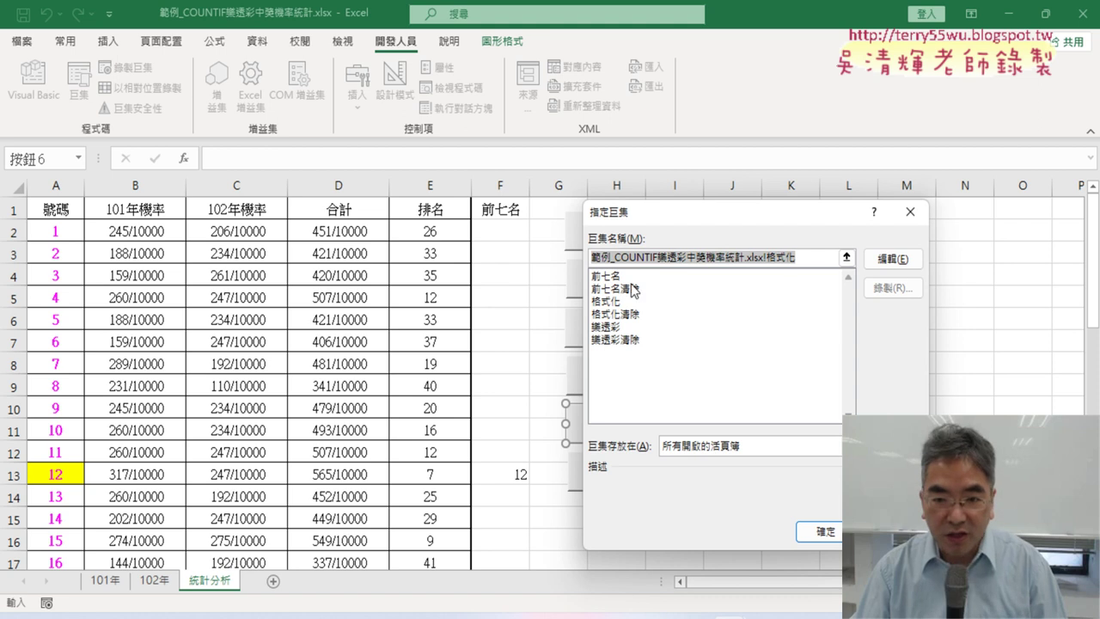
click(613, 275)
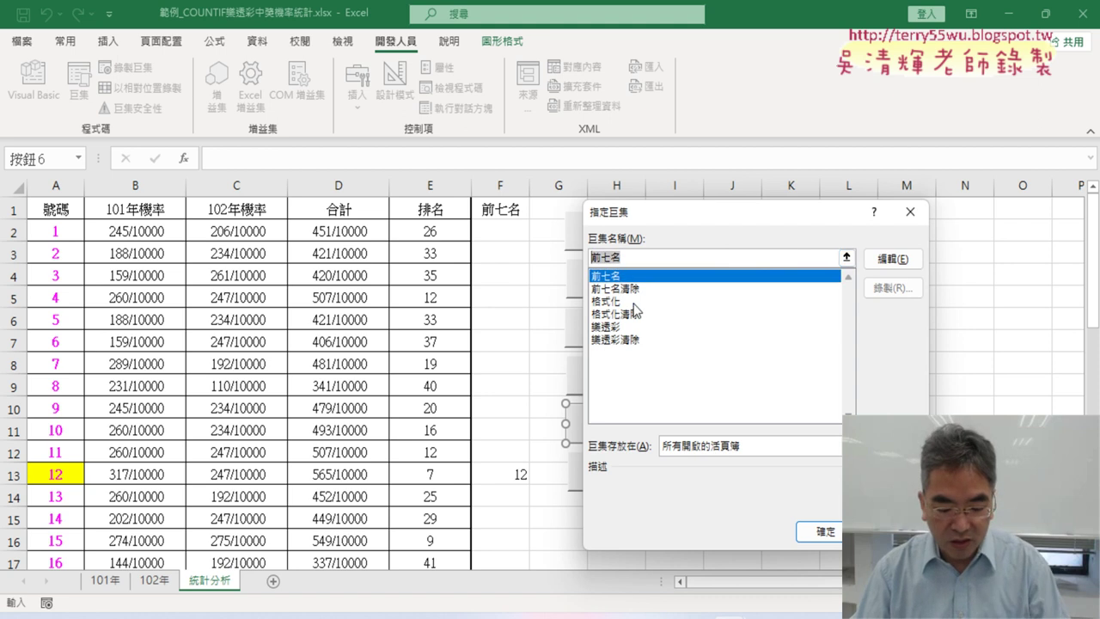
click(816, 532)
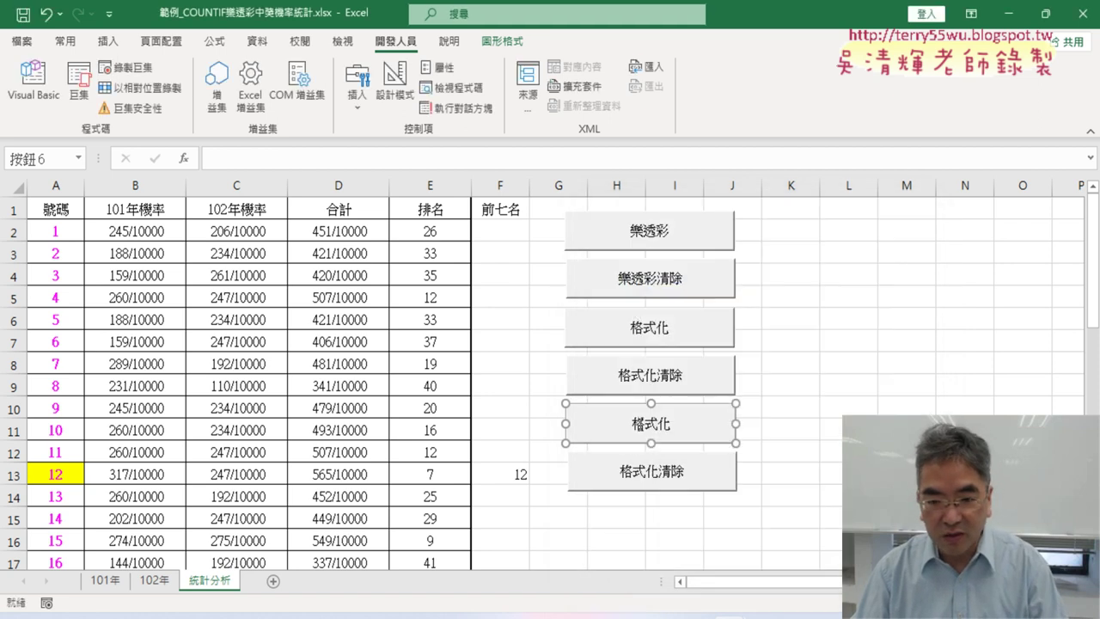
click(651, 423)
key(BackSpace)
key(BackSpace)
key(BackSpace)
text(前七名)
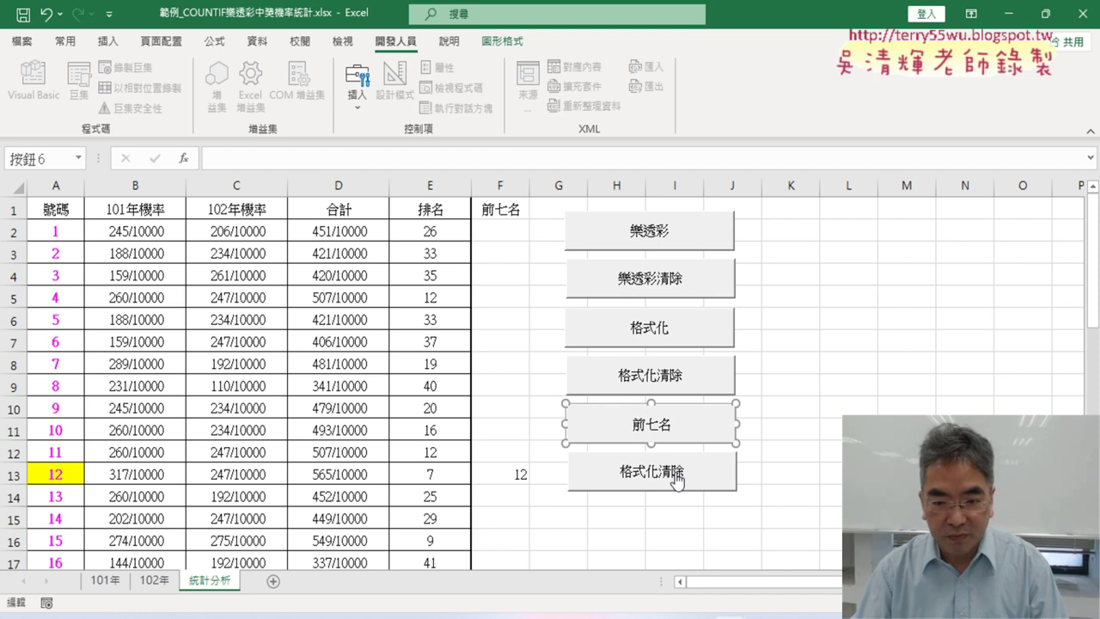
- Assign the 前七名清除 macro to the second copied button and caption it 前七名清除
right_click(690, 486)
click(746, 444)
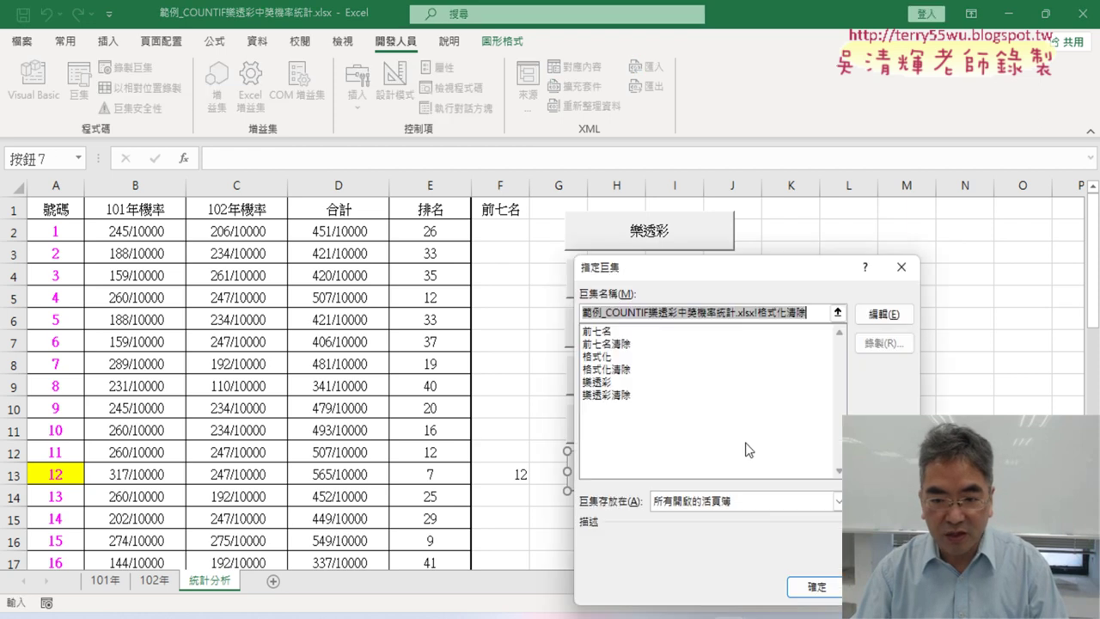
click(623, 345)
click(818, 587)
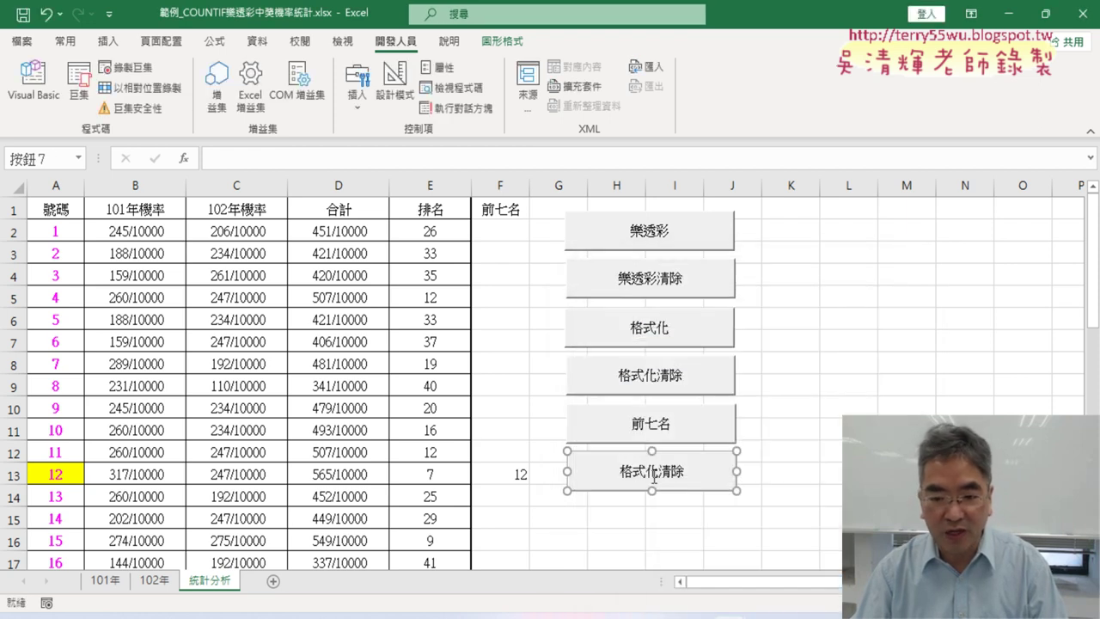
click(622, 472)
key(Delete)
key(Delete)
key(Delete)
key(Delete)
key(Delete)
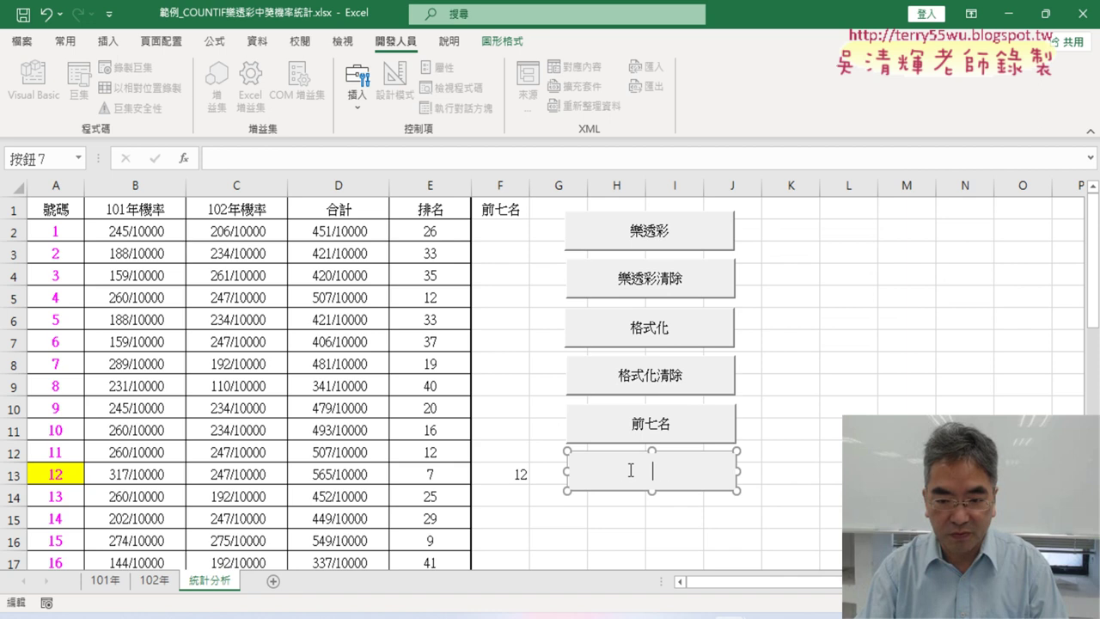
text(前七名清除)
drag(941, 409, 937, 391)
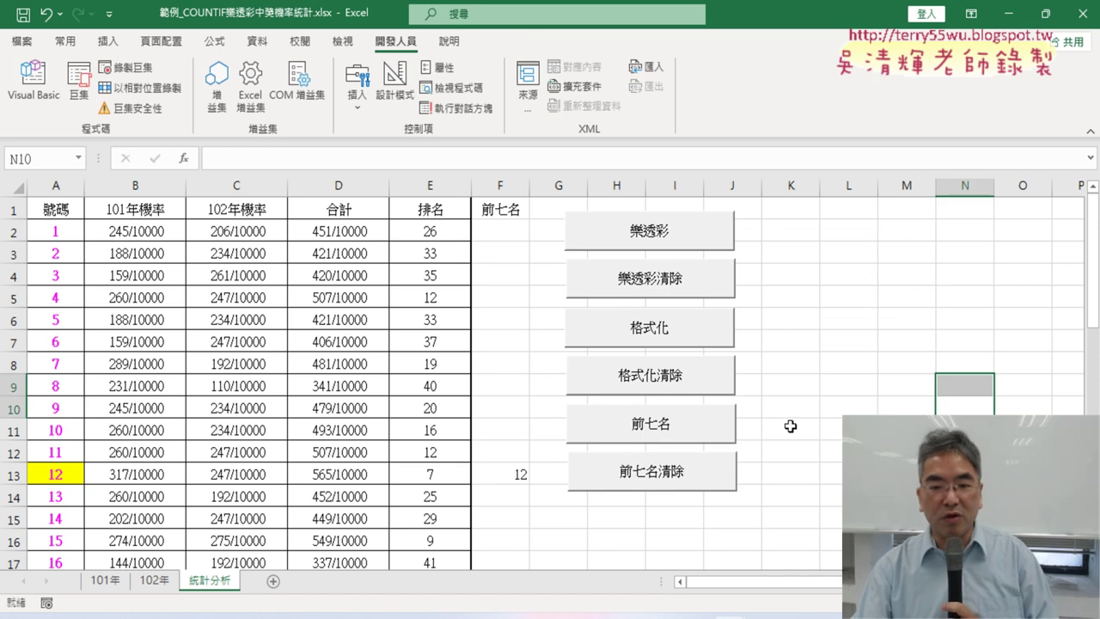
- Run 前七名 to fill F2:F8, check the values, then clear them with 前七名清除
click(675, 425)
drag(509, 234, 514, 361)
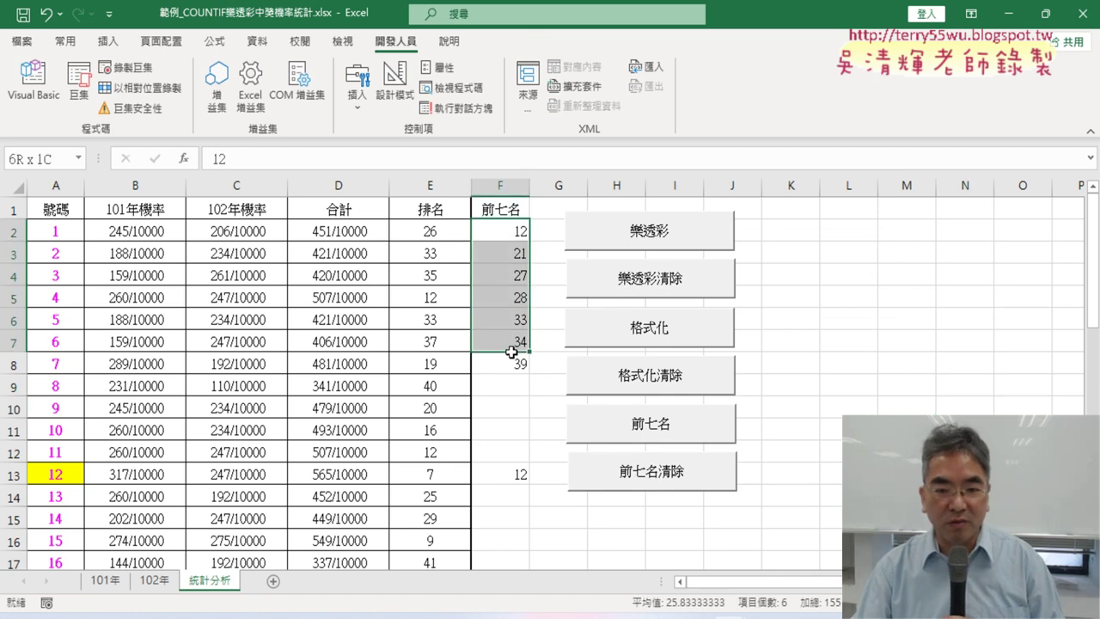
click(675, 487)
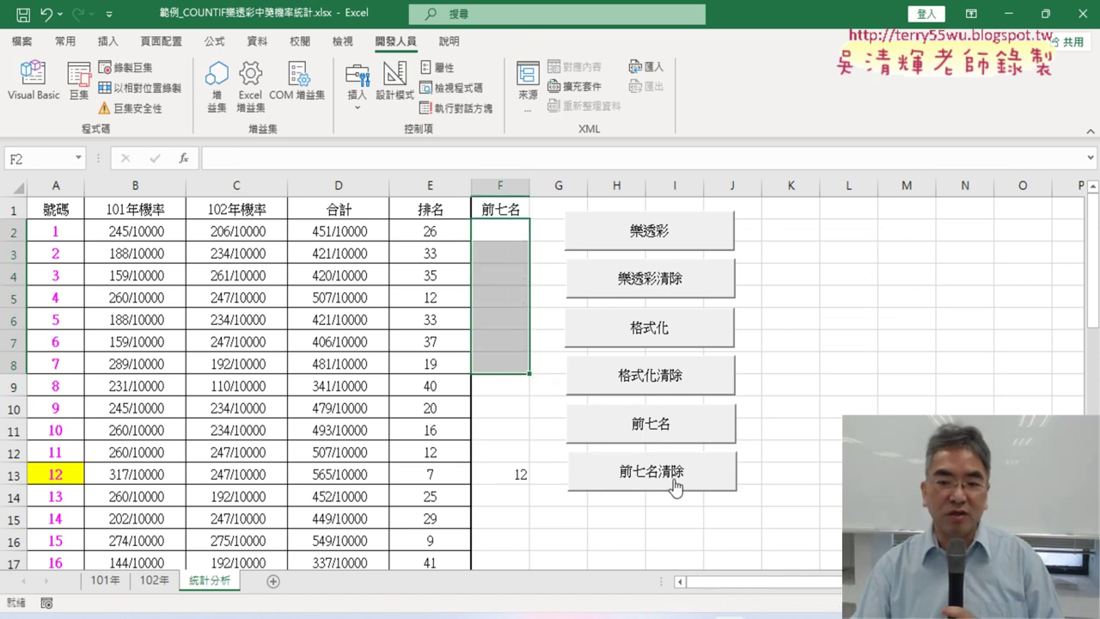
- Test 樂透彩清除, 樂透彩, 格式化清除 and 格式化, then refill F2:F8 with 12, 21, 27, 28, 33, 34, 39
click(696, 285)
click(699, 257)
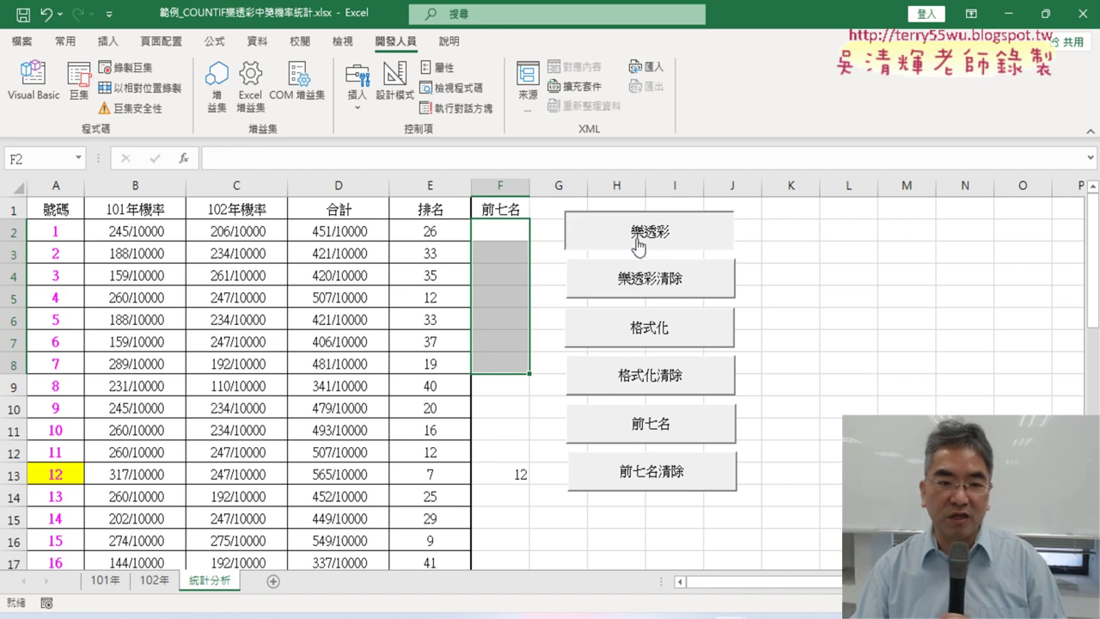
click(681, 388)
click(635, 331)
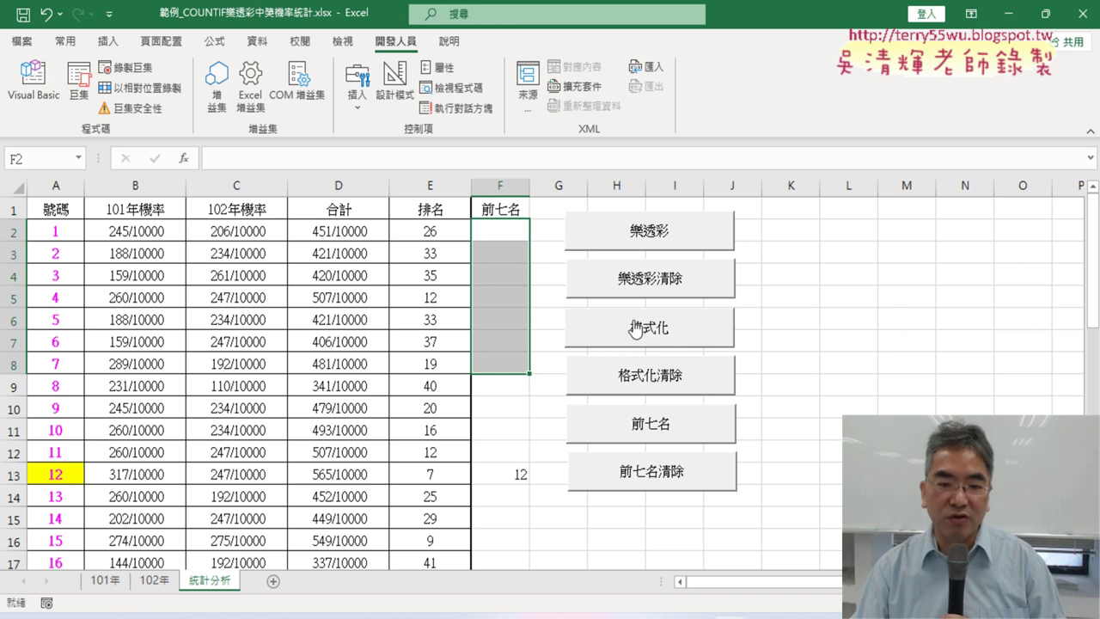
click(635, 425)
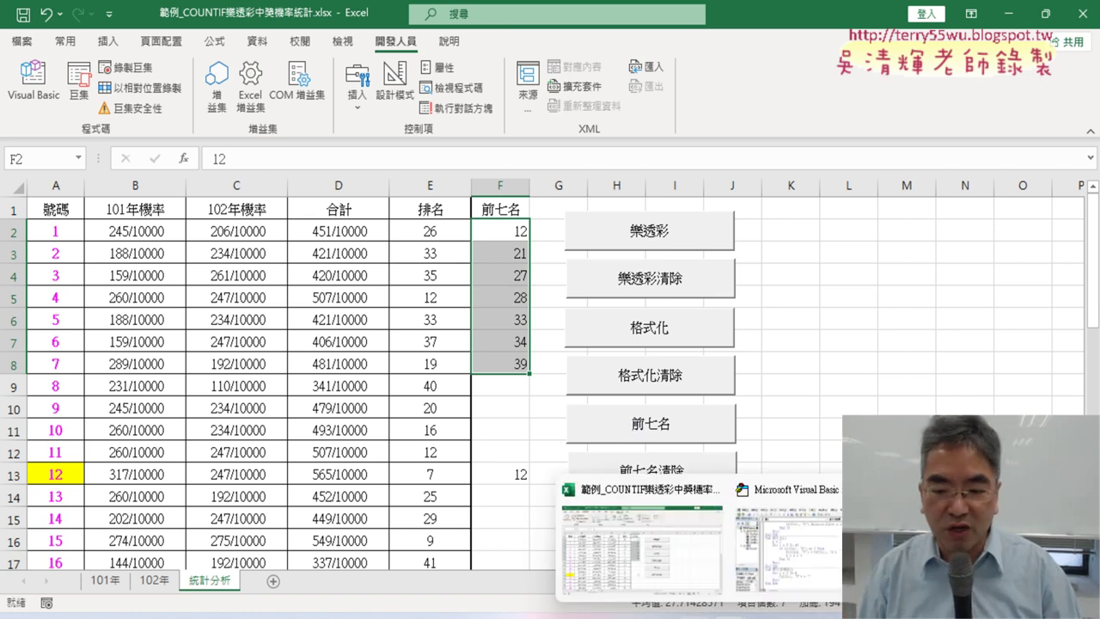
- Switch to the 樂透彩程式碼 Google Doc and scroll through the 格式化, 清除格式化 and 前七名 macro code
click(700, 588)
scroll(705, 570, down, 4)
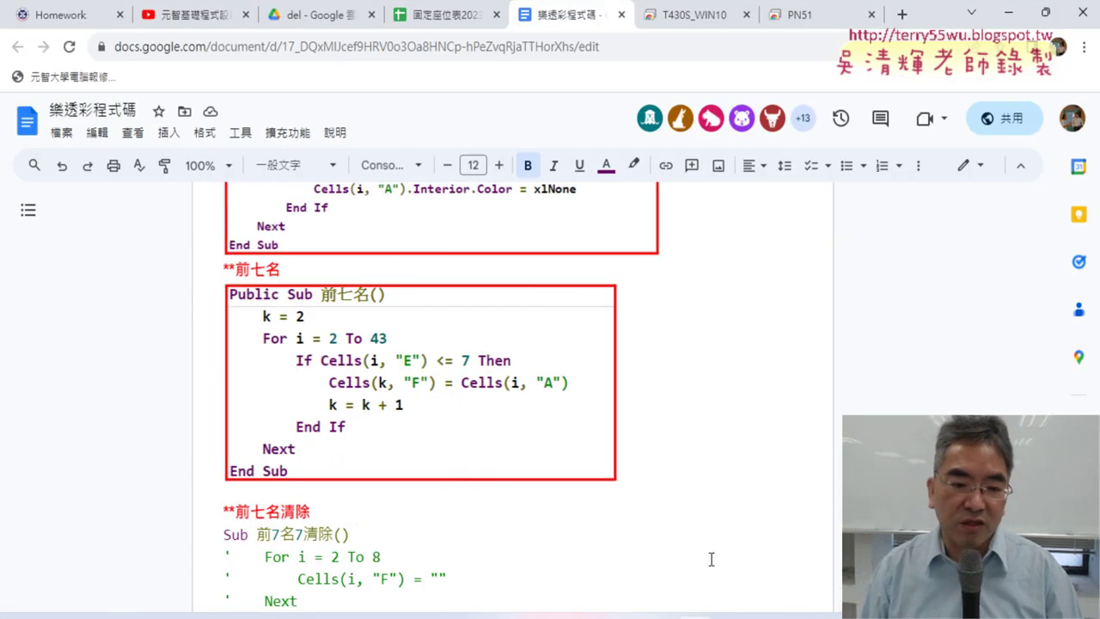
scroll(705, 570, down, 2)
scroll(710, 560, down, 3)
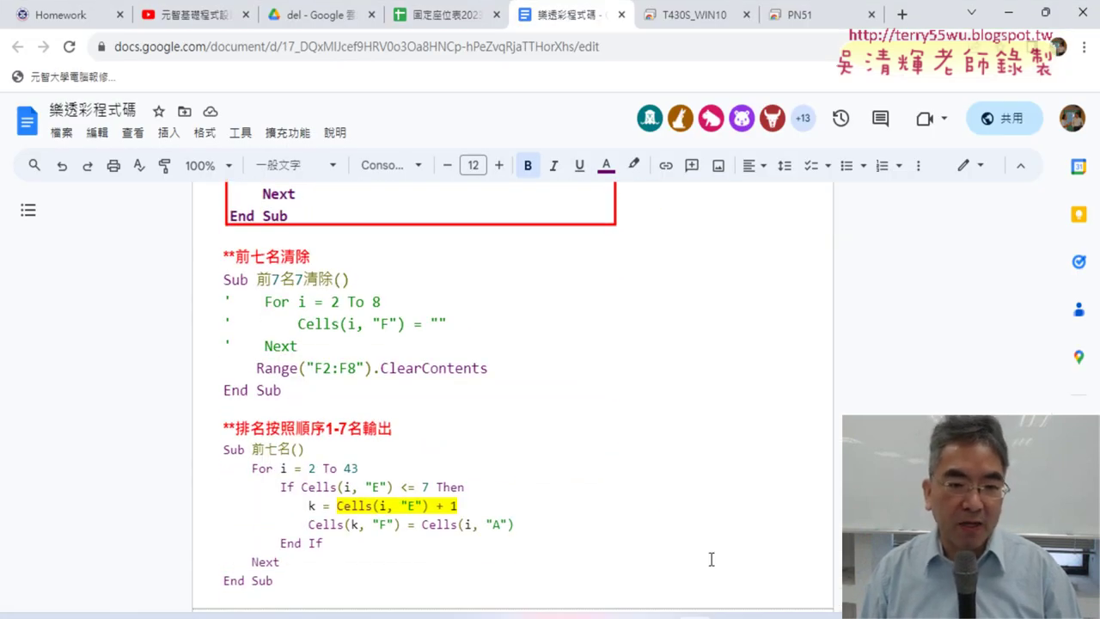
scroll(711, 560, up, 2)
scroll(711, 559, up, 2)
scroll(711, 560, up, 3)
scroll(711, 560, up, 3)
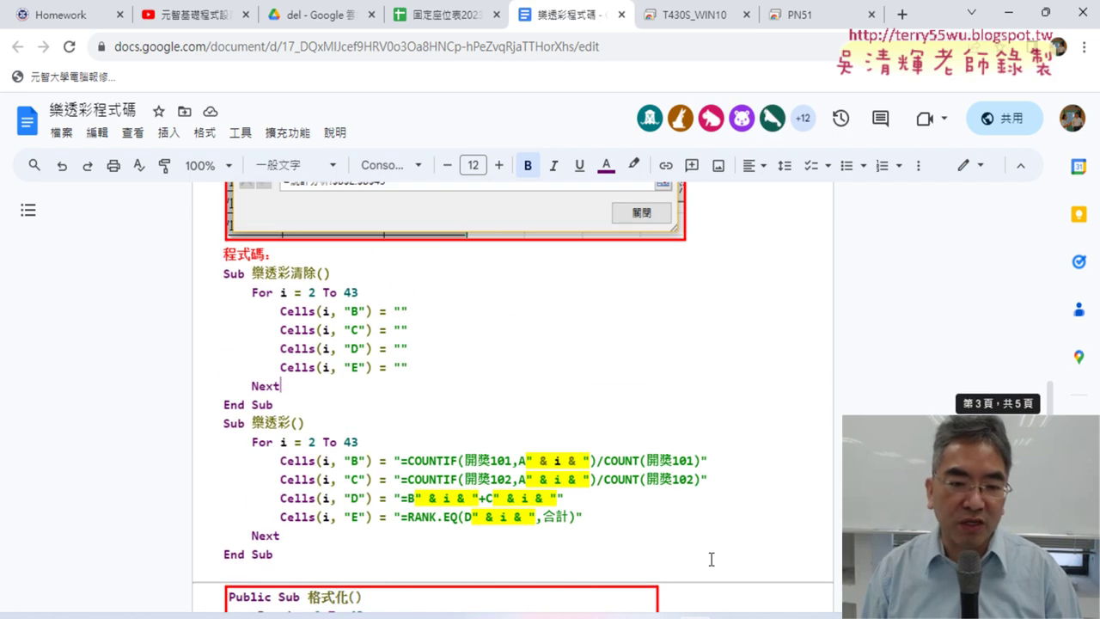
scroll(711, 559, down, 3)
scroll(711, 560, down, 2)
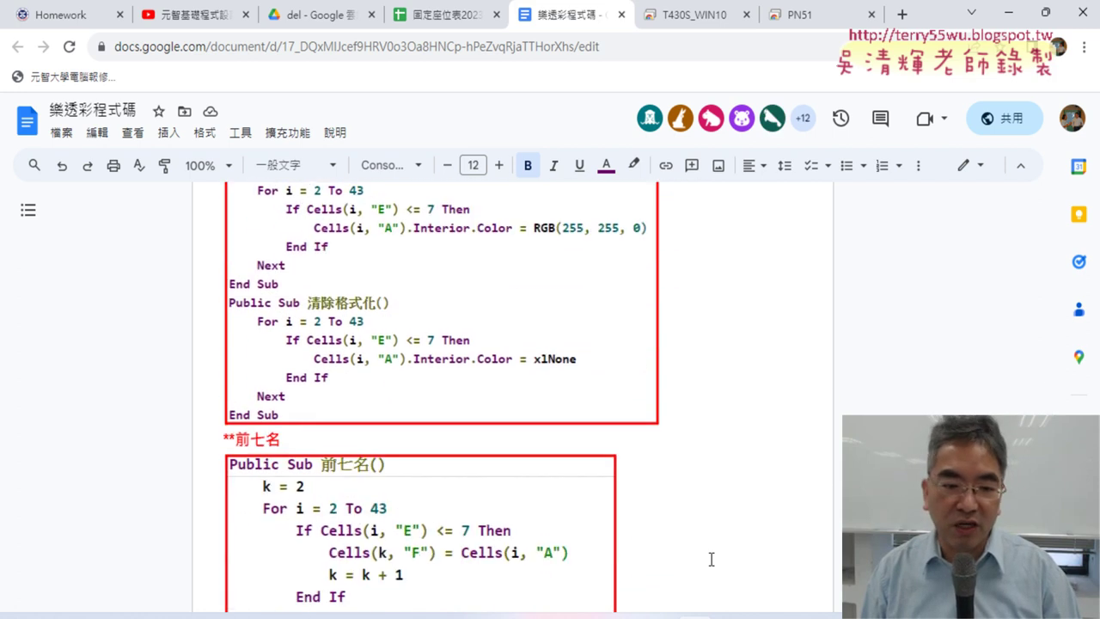